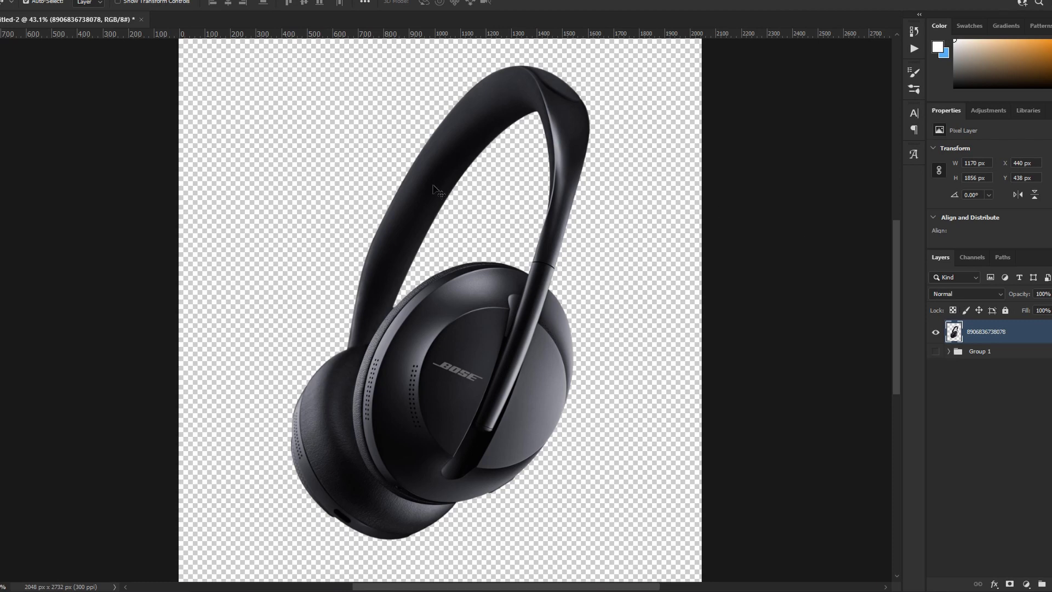
# - Examine the cut-out edges of the headphones up close, from the headband down to the lower ear cup
pyautogui.scroll(-3, 485, 362)
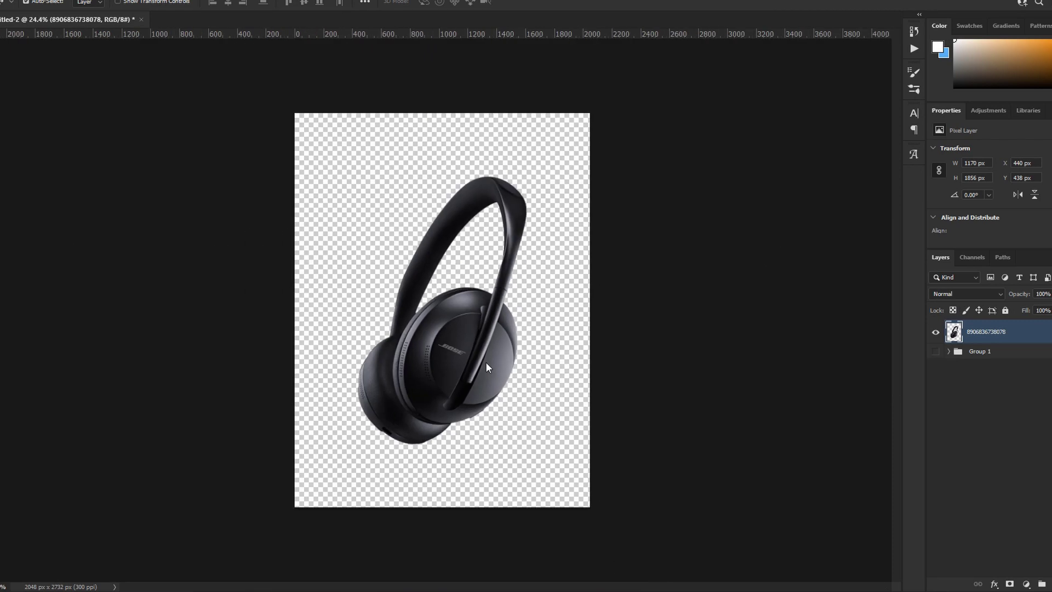
pyautogui.scroll(4, 499, 373)
pyautogui.scroll(4, 527, 503)
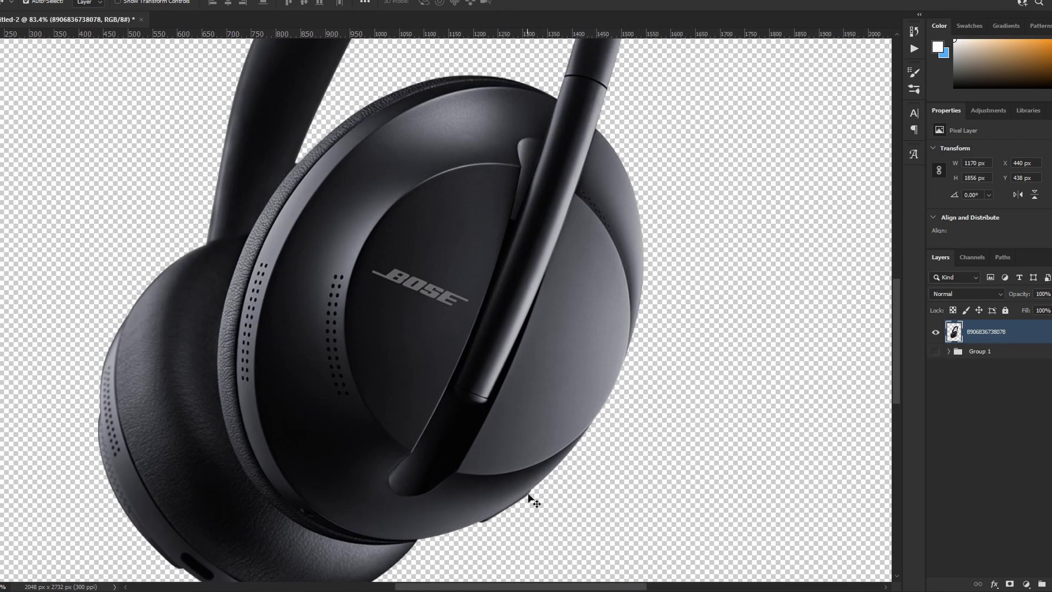
pyautogui.scroll(5, 635, 356)
pyautogui.moveTo(593, 110); pyautogui.dragTo(511, 390)
pyautogui.moveTo(501, 153); pyautogui.dragTo(888, 66)
pyautogui.moveTo(414, 417); pyautogui.dragTo(533, 231)
pyautogui.moveTo(360, 466); pyautogui.dragTo(441, 99)
pyautogui.moveTo(400, 551); pyautogui.dragTo(318, 261)
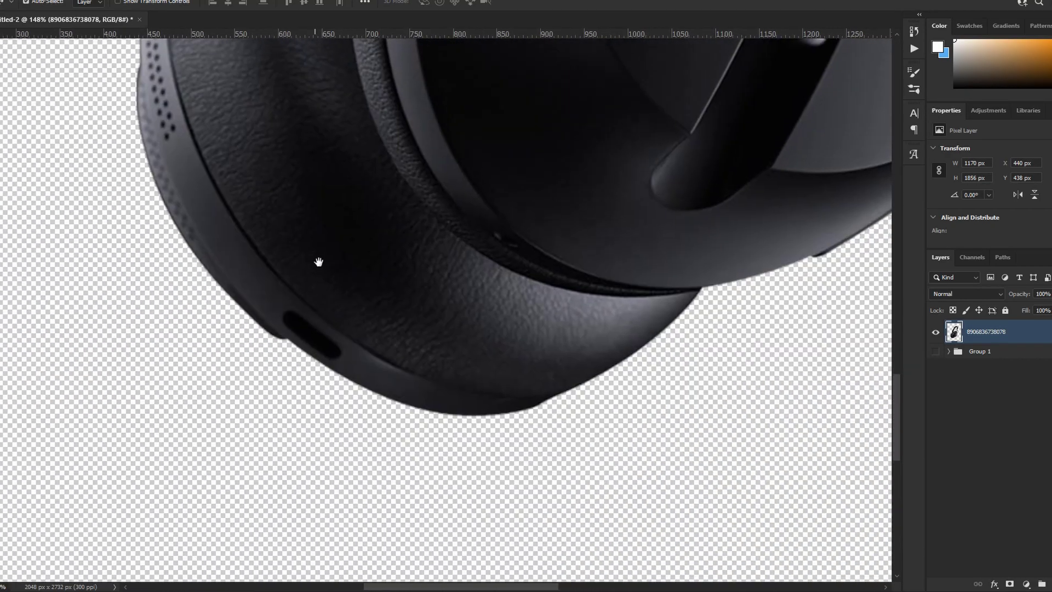
# - Scale the headphones down to about 634 × 1006 px, keeping them centred on the canvas
pyautogui.scroll(-8, 370, 258)
pyautogui.hotkey('ctrl', 't')
pyautogui.moveTo(570, 115); pyautogui.dragTo(517, 200)
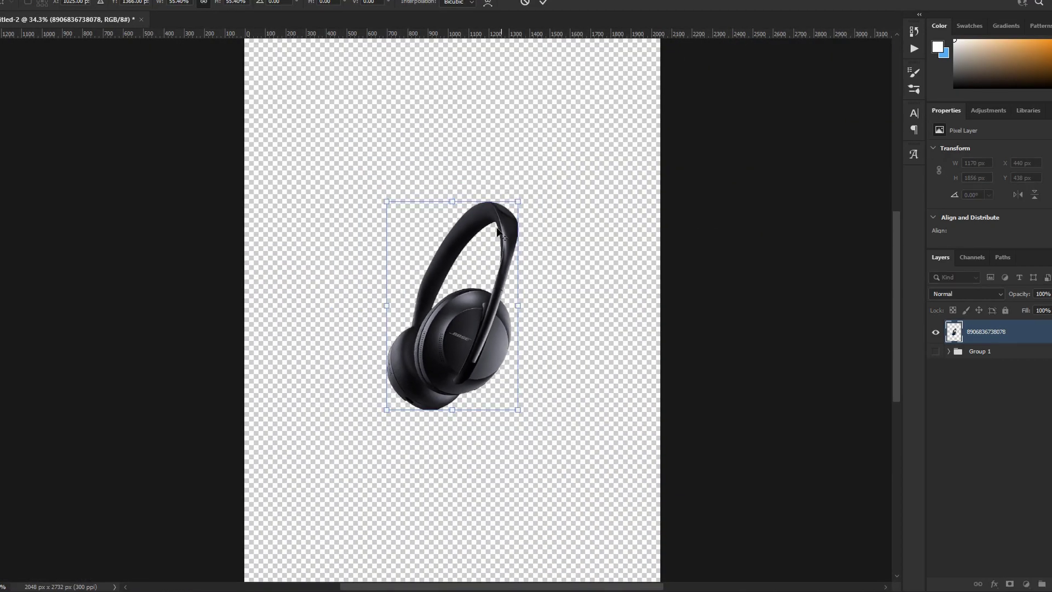
pyautogui.moveTo(470, 315)
pyautogui.mouseDown()
pyautogui.moveTo(469, 305)
pyautogui.moveTo(468, 327)
pyautogui.mouseUp()
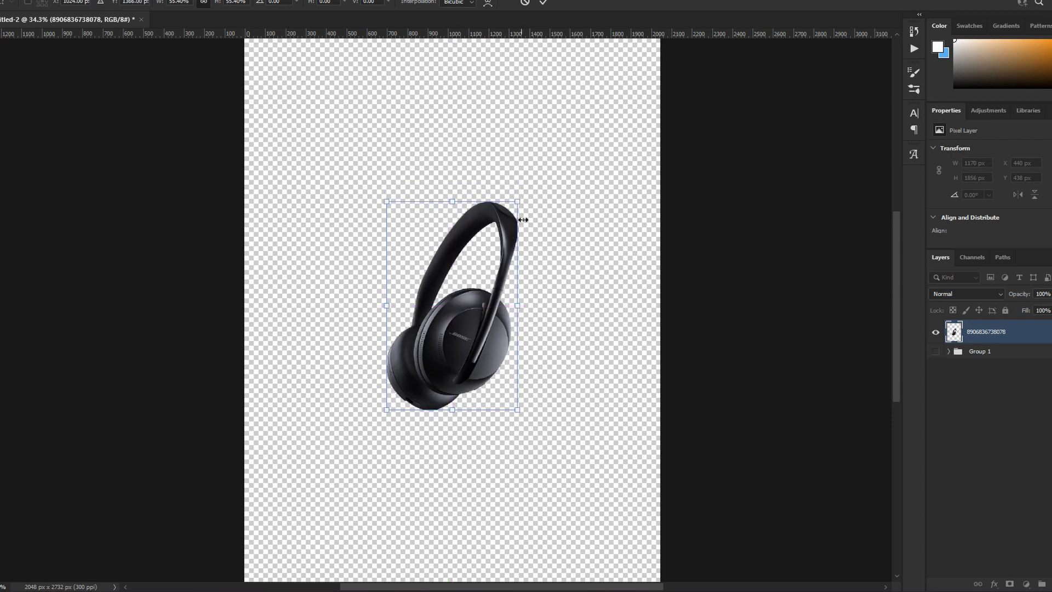
pyautogui.moveTo(519, 198); pyautogui.dragTo(538, 172)
pyautogui.press('Return')
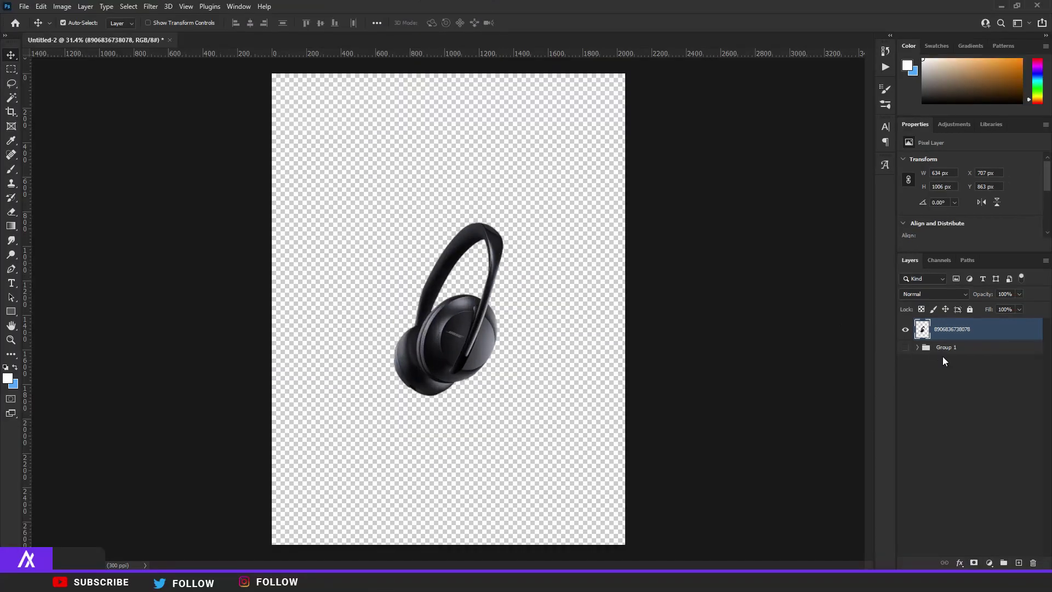
# - Add a new layer beneath the headphones and fill it with black sampled from the headphones
pyautogui.click(975, 351)
pyautogui.click(1017, 563)
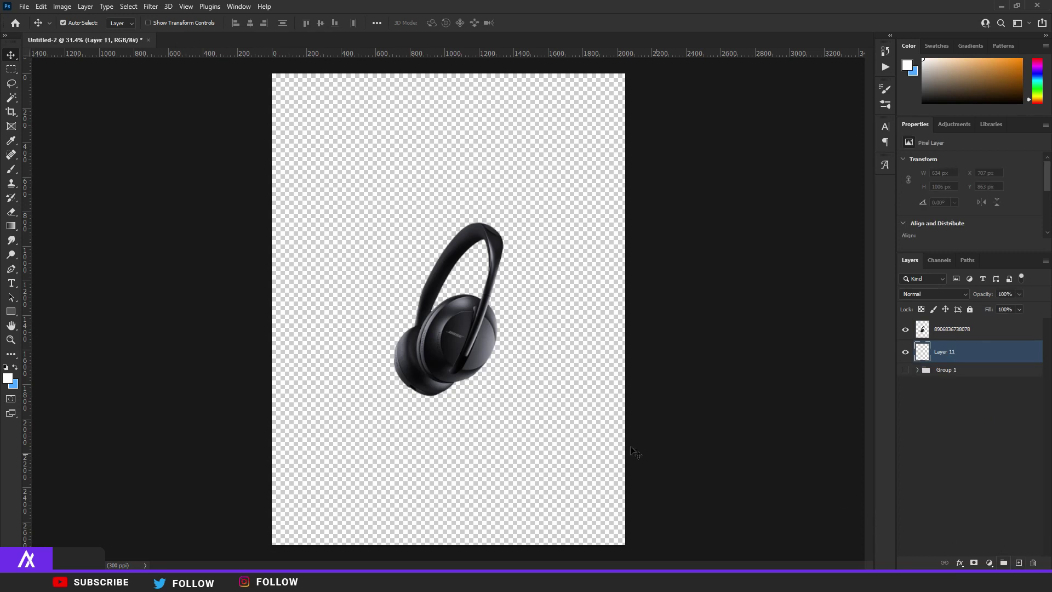
pyautogui.click(7, 377)
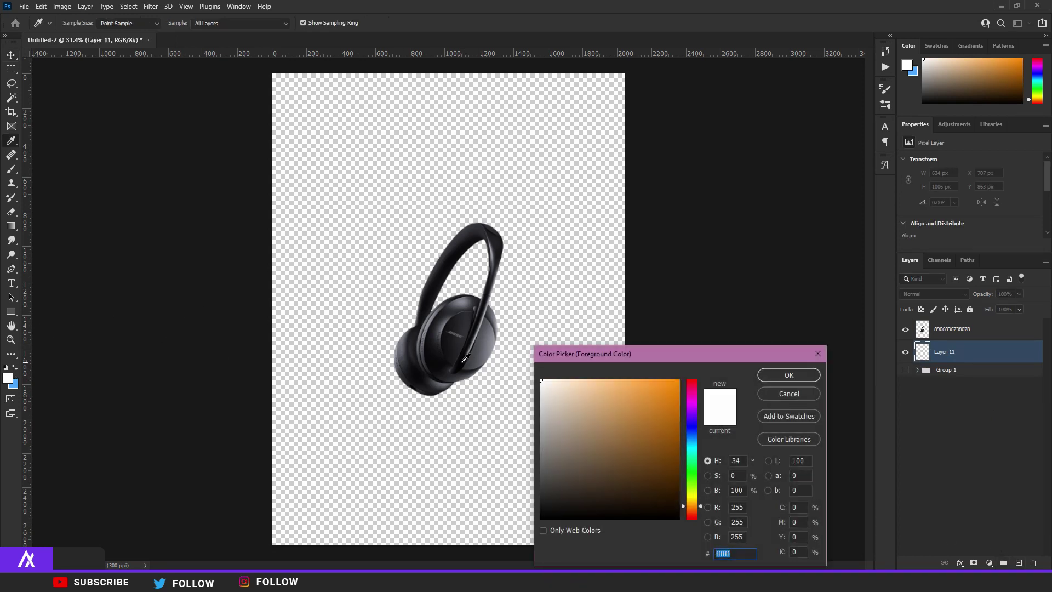
pyautogui.click(464, 359)
pyautogui.click(777, 376)
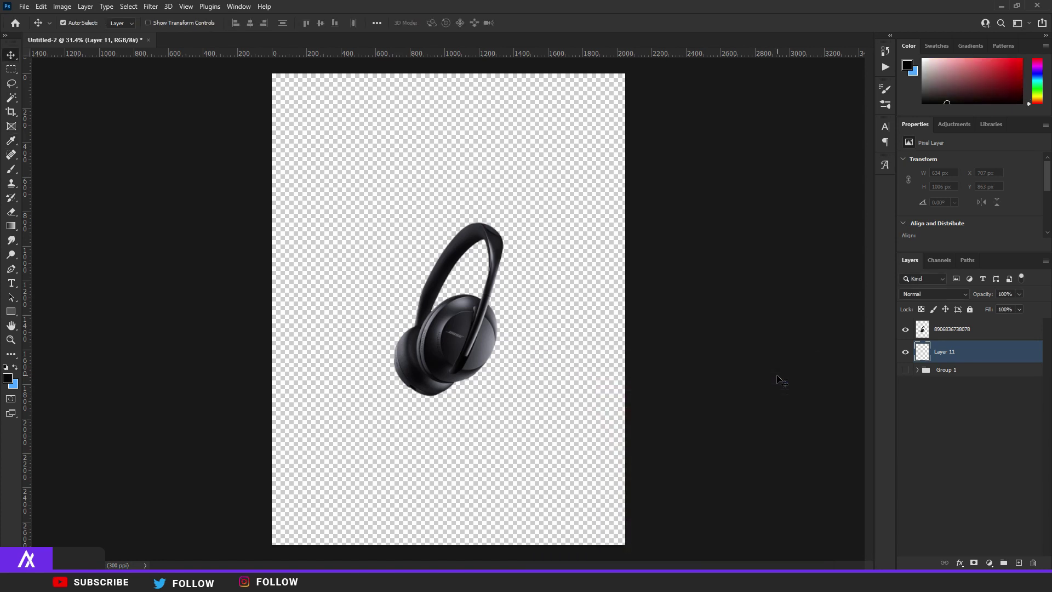
pyautogui.hotkey('alt', 'BackSpace')
# - On a new layer between the headphones and the black background, make a square selection about 1292 px wide and fill it with red
pyautogui.scroll(2, 477, 316)
pyautogui.scroll(-5, 455, 311)
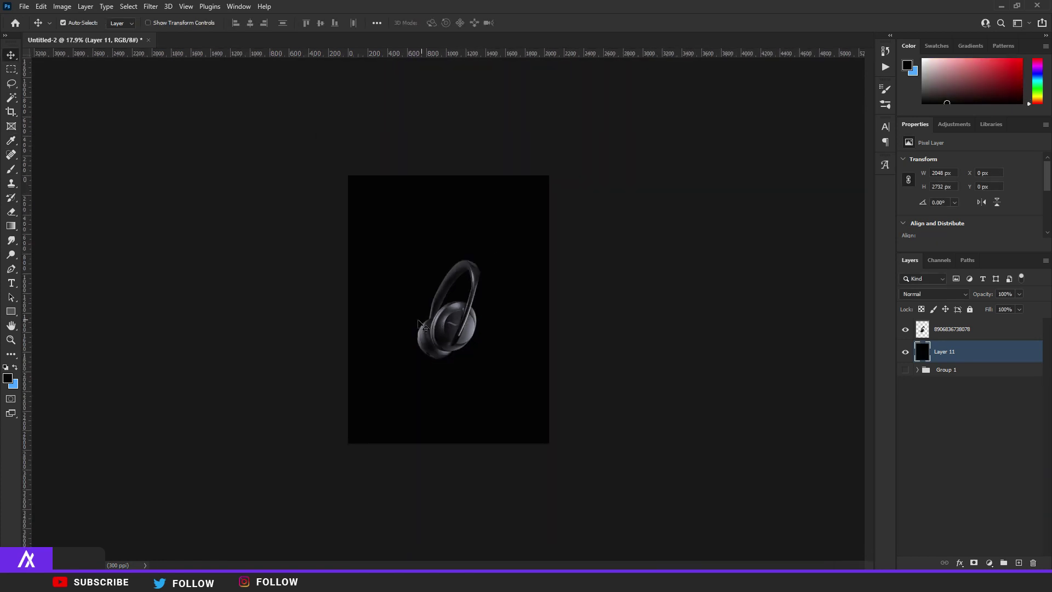
pyautogui.scroll(5, 443, 313)
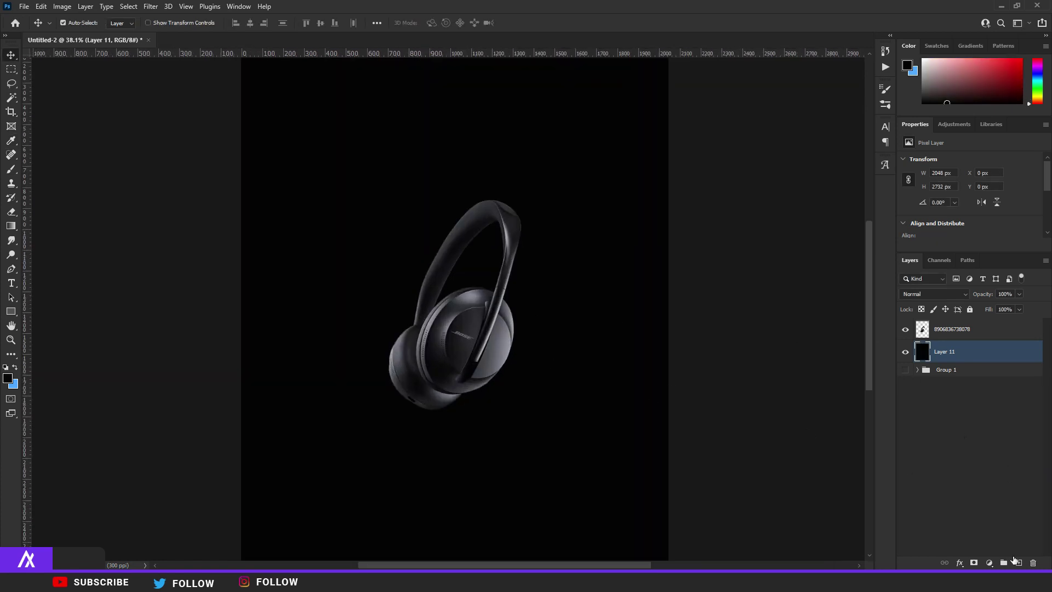
pyautogui.click(1014, 561)
pyautogui.click(10, 71)
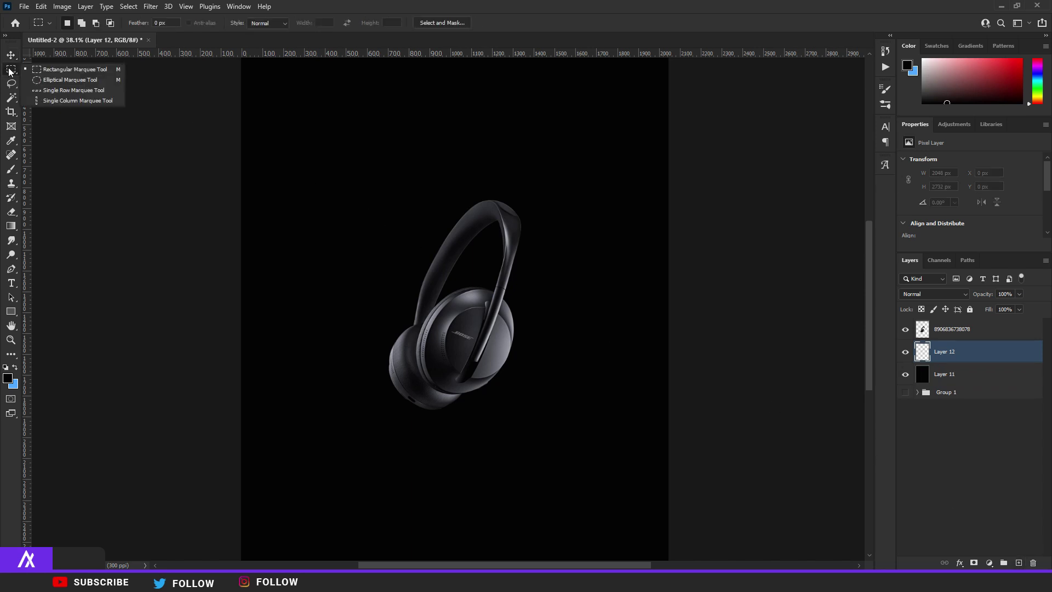
pyautogui.click(113, 71)
pyautogui.moveTo(465, 347); pyautogui.dragTo(332, 192)
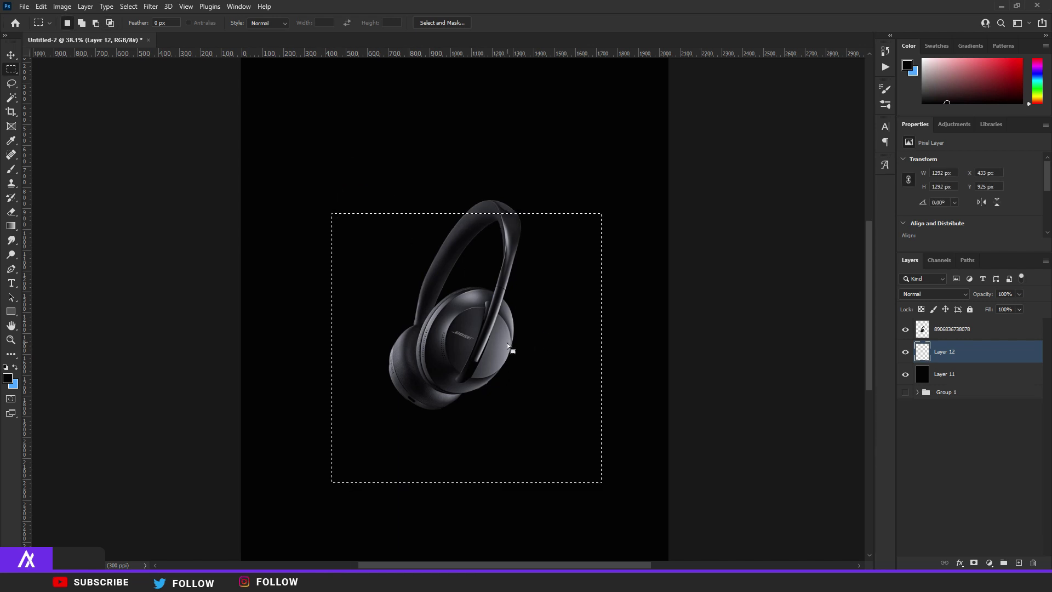
pyautogui.hotkey('ctrl', 'd')
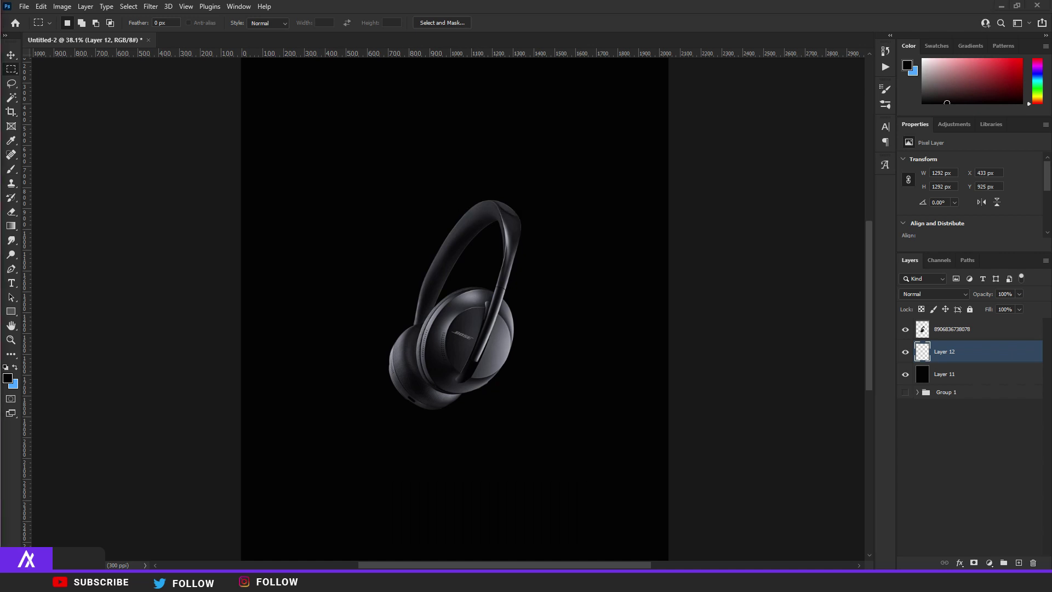
pyautogui.hotkey('ctrl', 'shift', 'd')
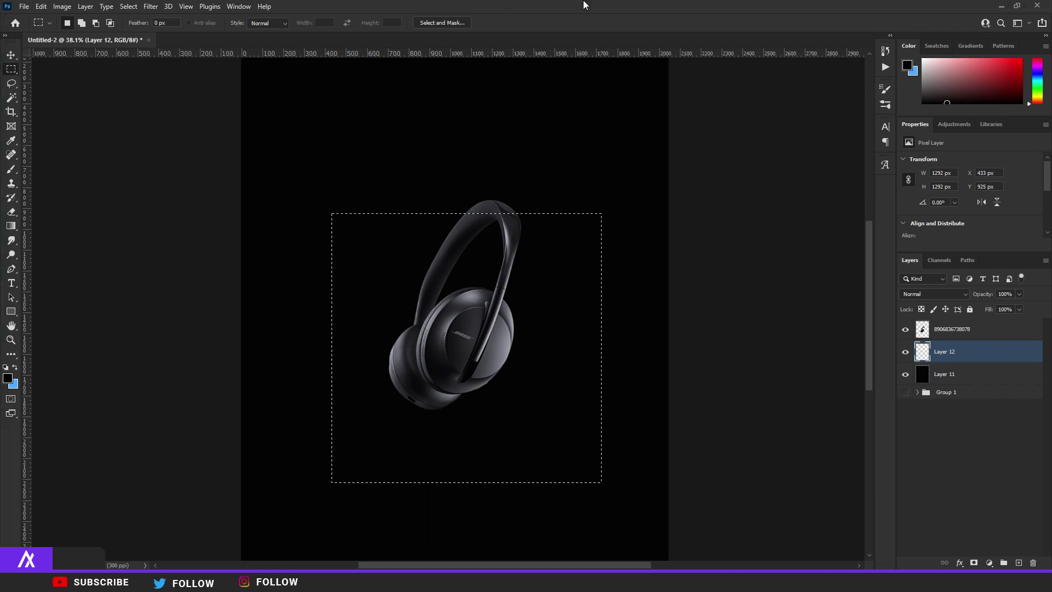
pyautogui.keyDown('alt'); pyautogui.scroll(3, 487, 340); pyautogui.keyUp('alt')
pyautogui.scroll(2, 475, 354)
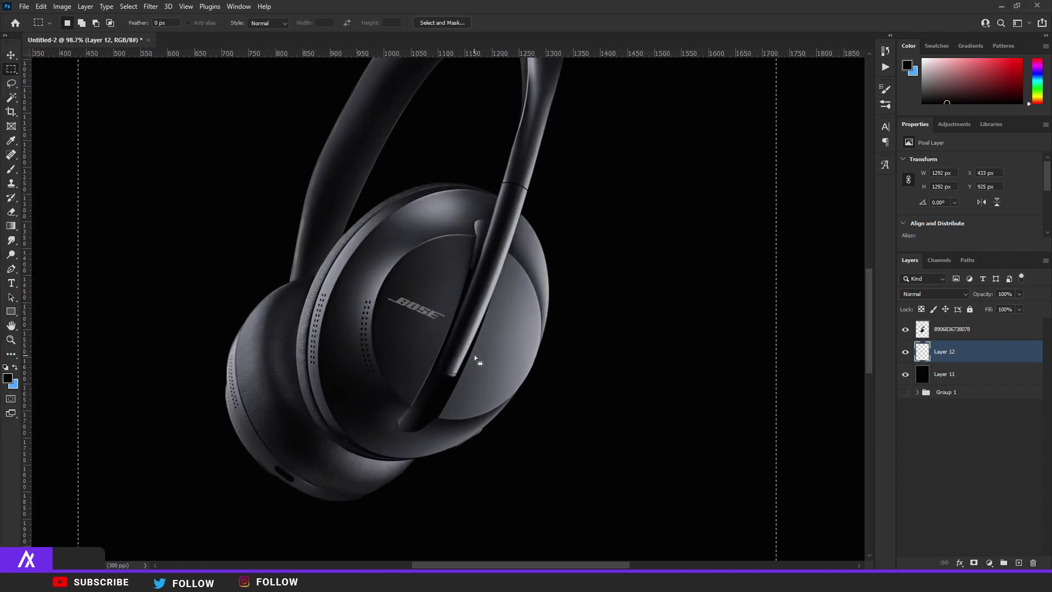
pyautogui.scroll(-4, 475, 354)
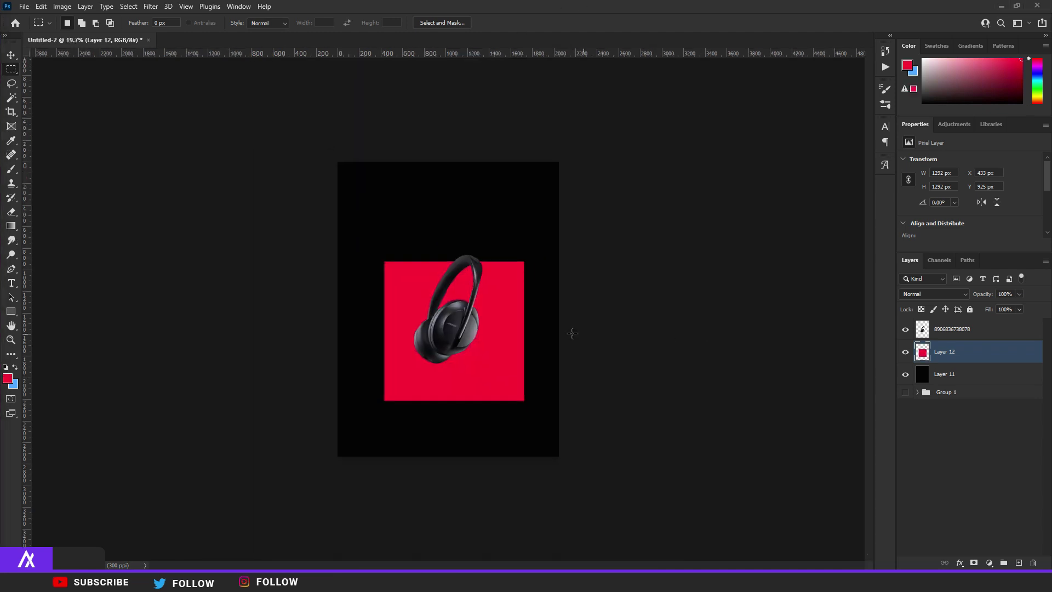
# - Add a Stroke effect to the square's layer, coloured with its own red, fe0034
pyautogui.hotkey('ctrl', '0')
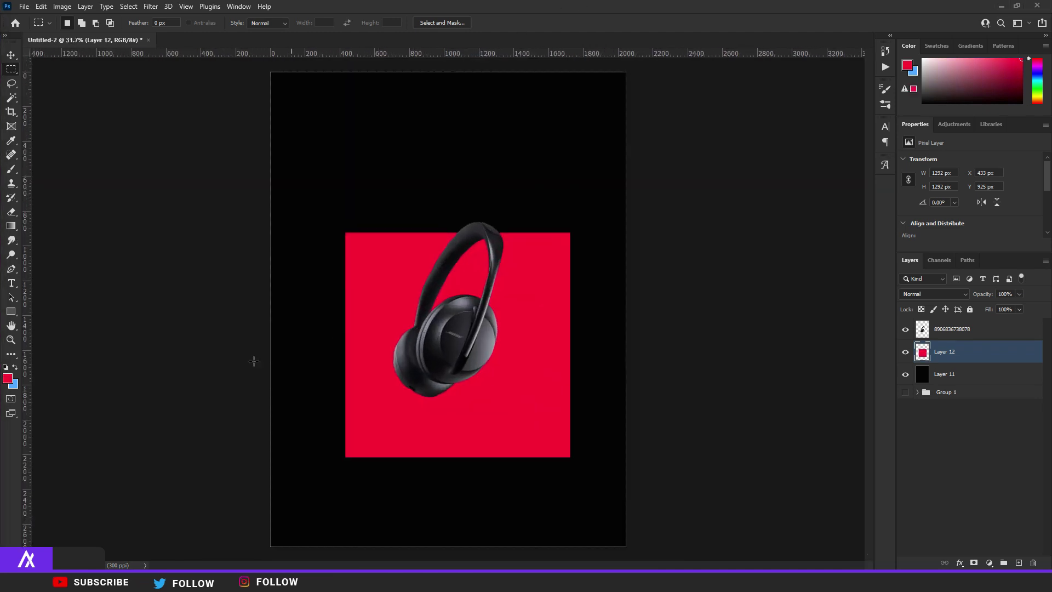
pyautogui.scroll(2, 554, 323)
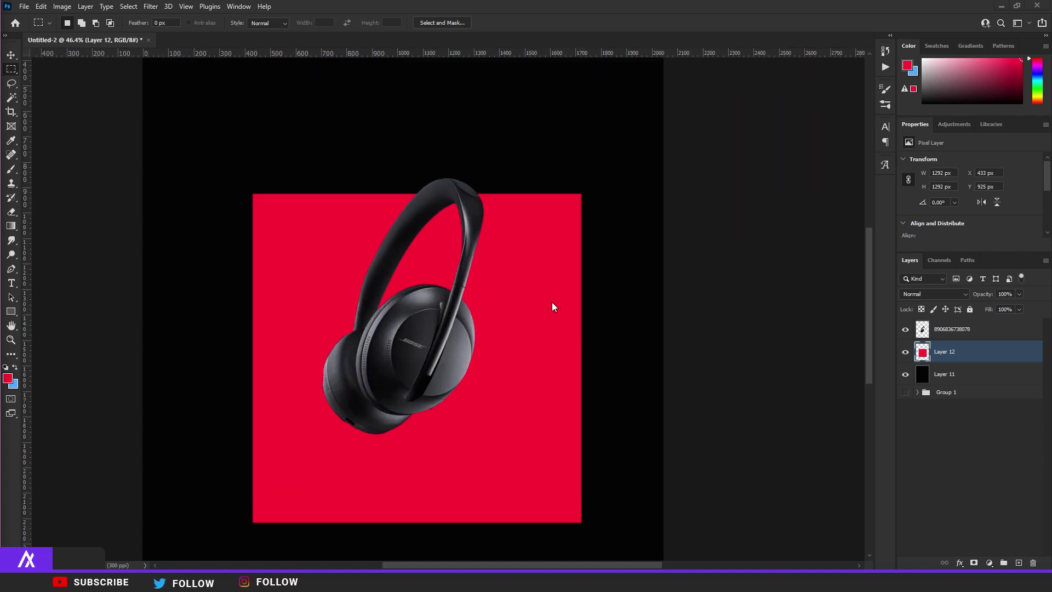
pyautogui.doubleClick(993, 355)
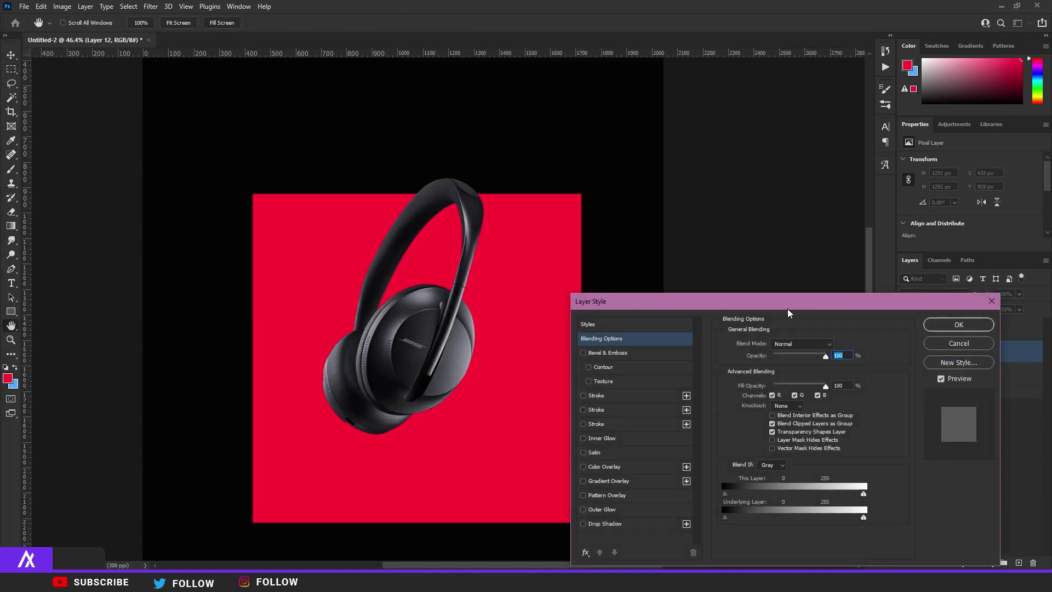
pyautogui.moveTo(787, 308); pyautogui.dragTo(843, 178)
pyautogui.click(683, 274)
pyautogui.moveTo(740, 176); pyautogui.dragTo(719, 174)
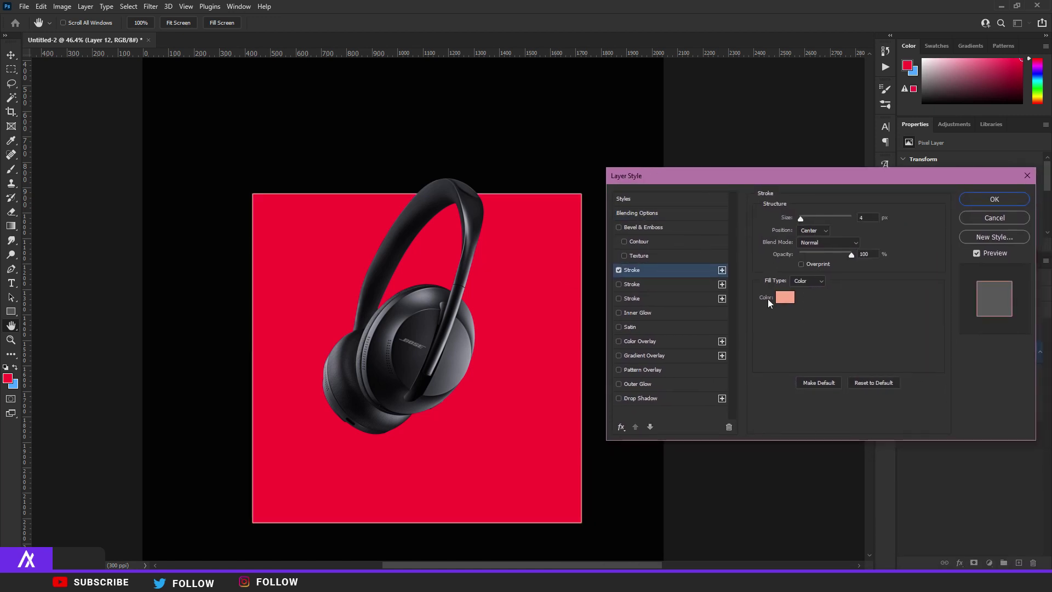
pyautogui.click(785, 297)
pyautogui.click(472, 267)
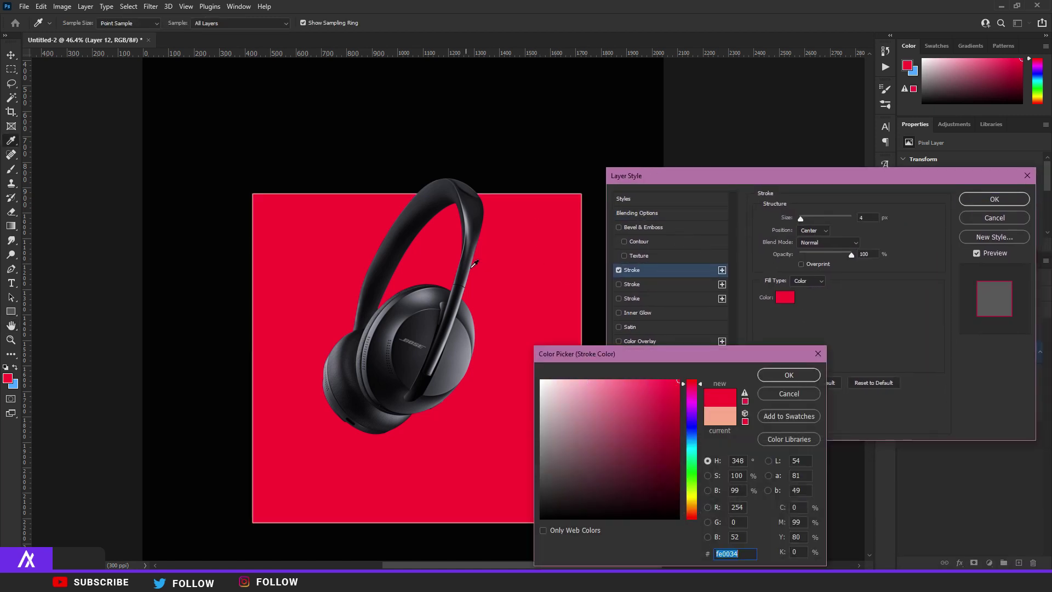
pyautogui.click(797, 375)
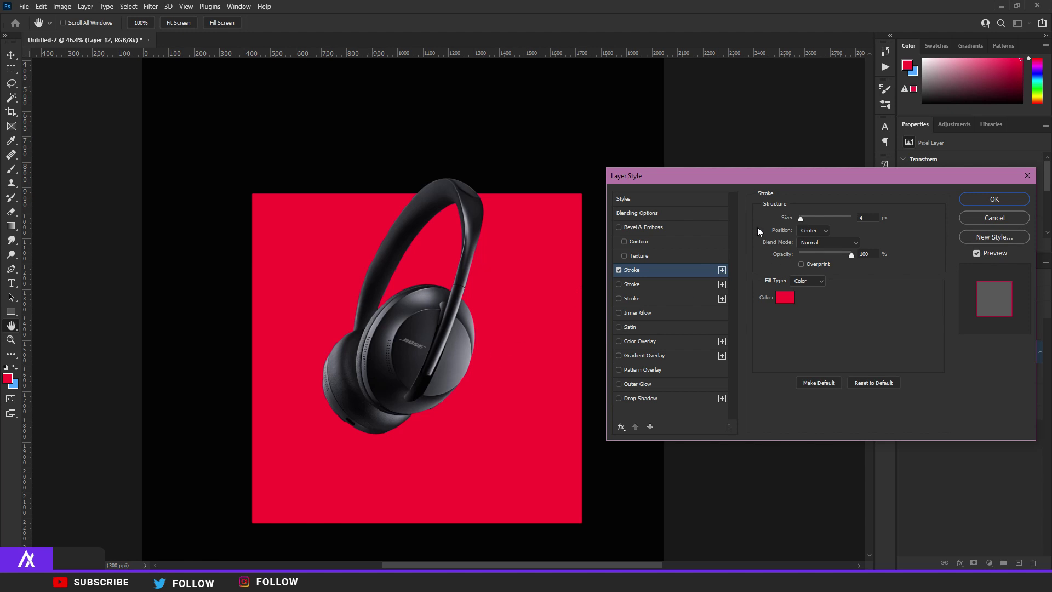
# - Set the stroke position to Outside and increase its size until the square's corners look rounded, applying the layer style
pyautogui.click(807, 233)
pyautogui.click(810, 240)
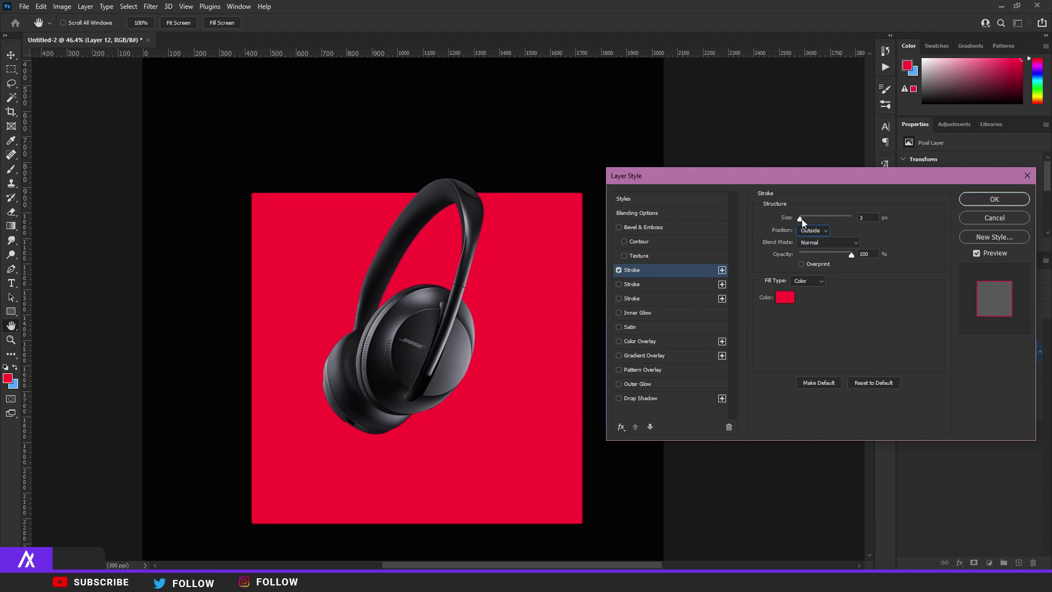
pyautogui.moveTo(801, 219); pyautogui.dragTo(819, 219)
pyautogui.click(963, 200)
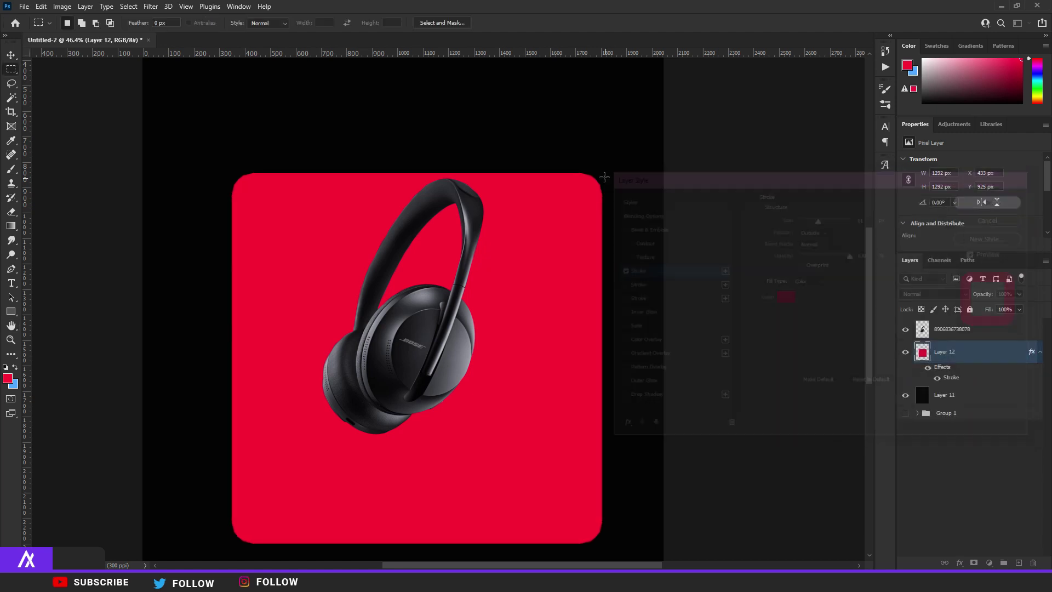
# - Rotate the red square 45° into a diamond, scale it to about 75%, and centre it on the canvas
pyautogui.scroll(5, 604, 169)
pyautogui.scroll(4, 575, 172)
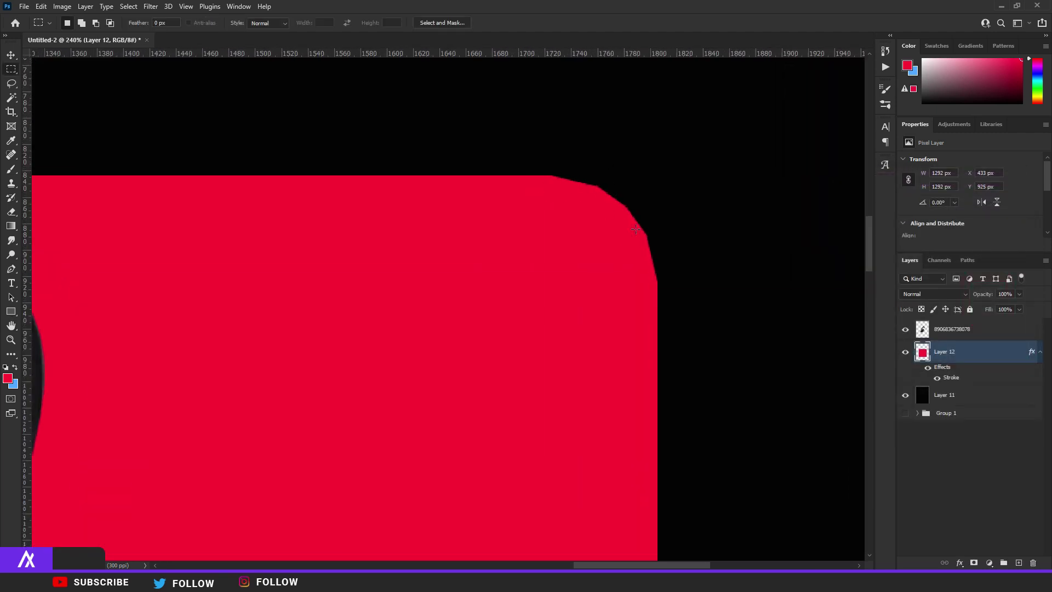
pyautogui.scroll(-10, 635, 229)
pyautogui.hotkey('ctrl', 't')
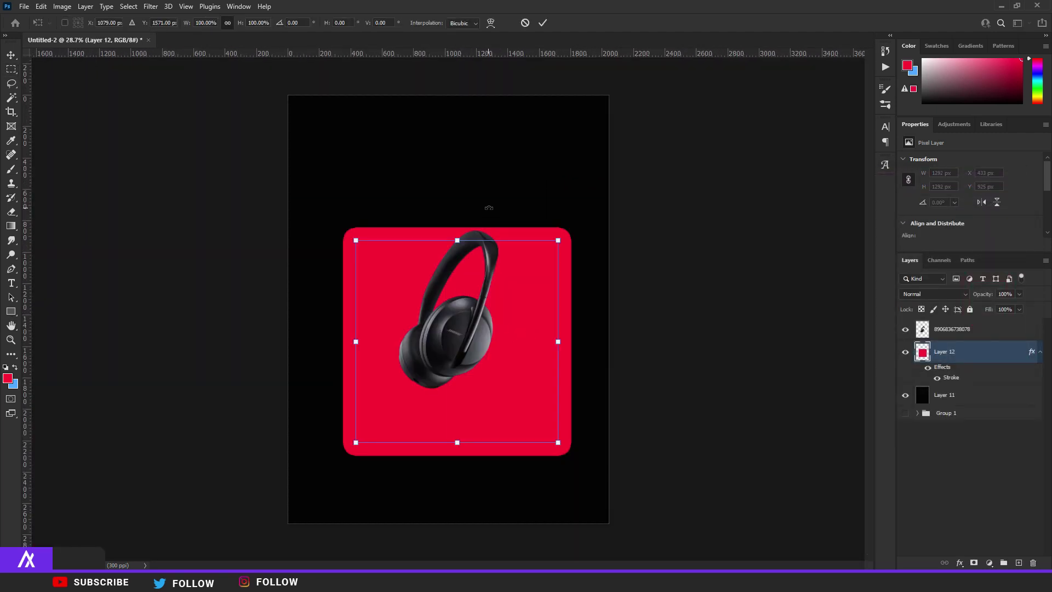
pyautogui.moveTo(489, 207); pyautogui.dragTo(594, 265)
pyautogui.moveTo(599, 340); pyautogui.dragTo(564, 336)
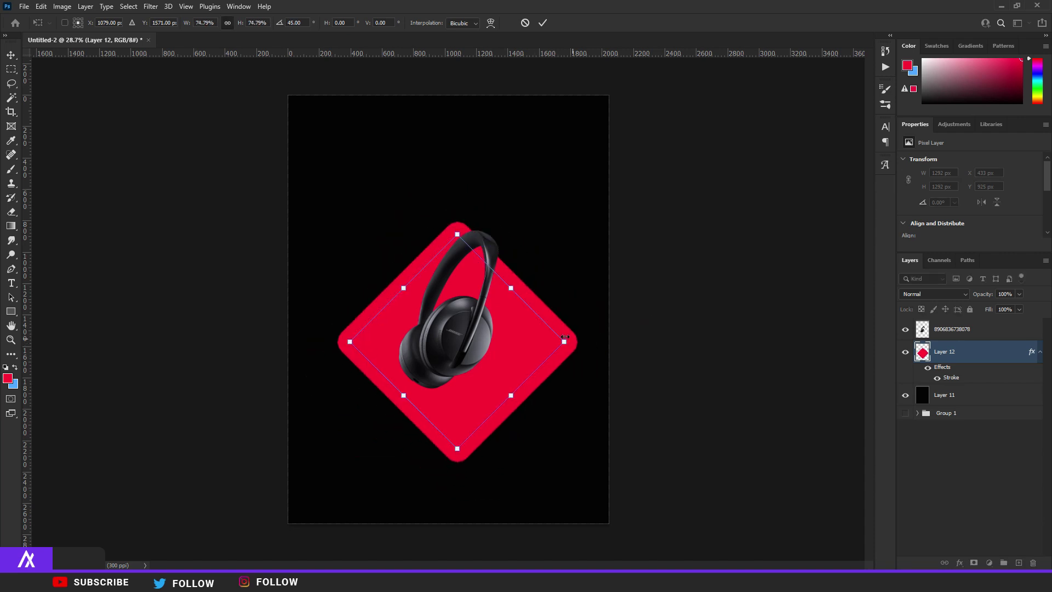
pyautogui.moveTo(484, 337); pyautogui.dragTo(476, 305)
pyautogui.press('Return')
# - Scale the red diamond down about its centre to about 986 px wide
pyautogui.scroll(-3, 475, 362)
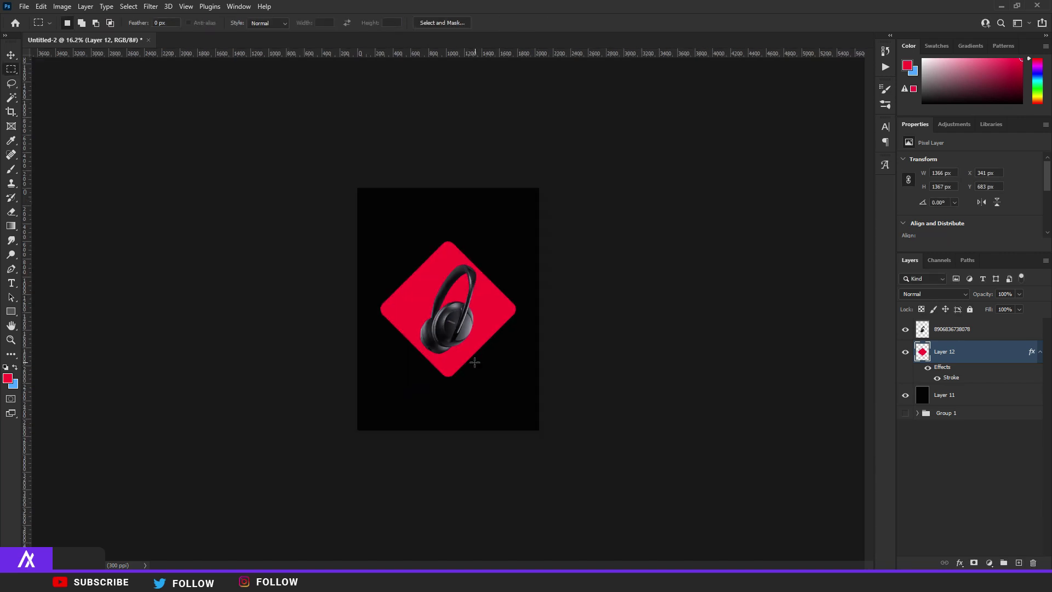
pyautogui.scroll(10, 474, 362)
pyautogui.scroll(-5, 499, 275)
pyautogui.hotkey('ctrl', 't')
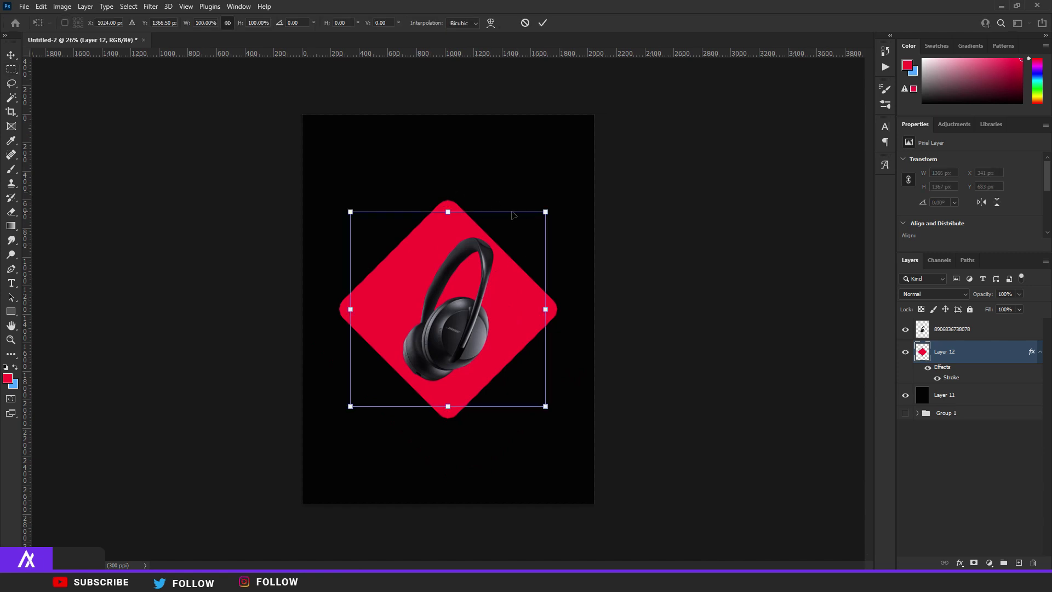
pyautogui.moveTo(546, 211); pyautogui.dragTo(521, 234)
pyautogui.press('Return')
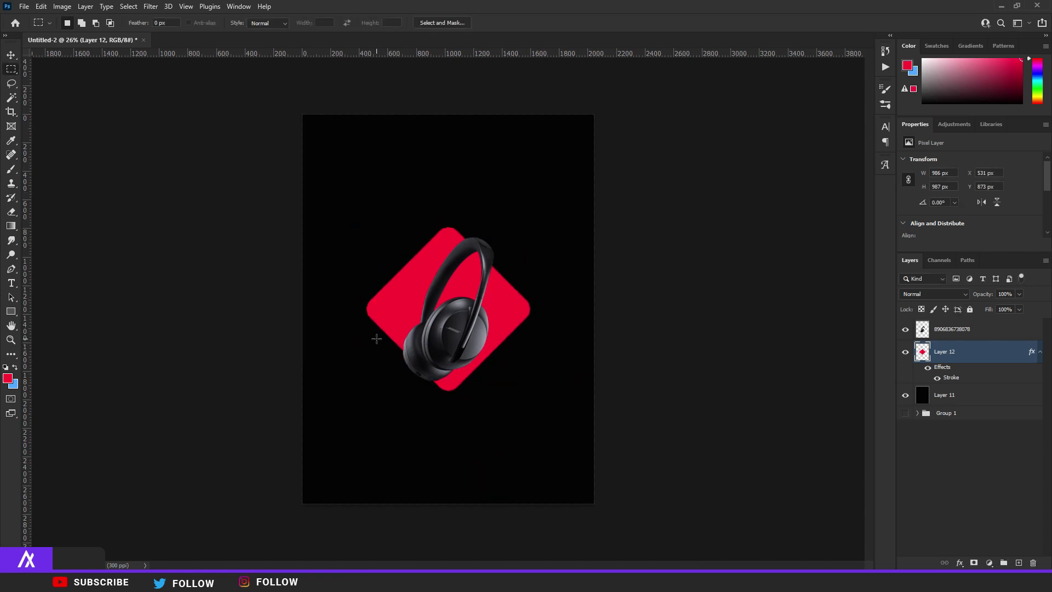
# - Duplicate the red diamond's layer and rasterize the layer style of the original diamond
pyautogui.scroll(3, 392, 376)
pyautogui.scroll(-3, 427, 395)
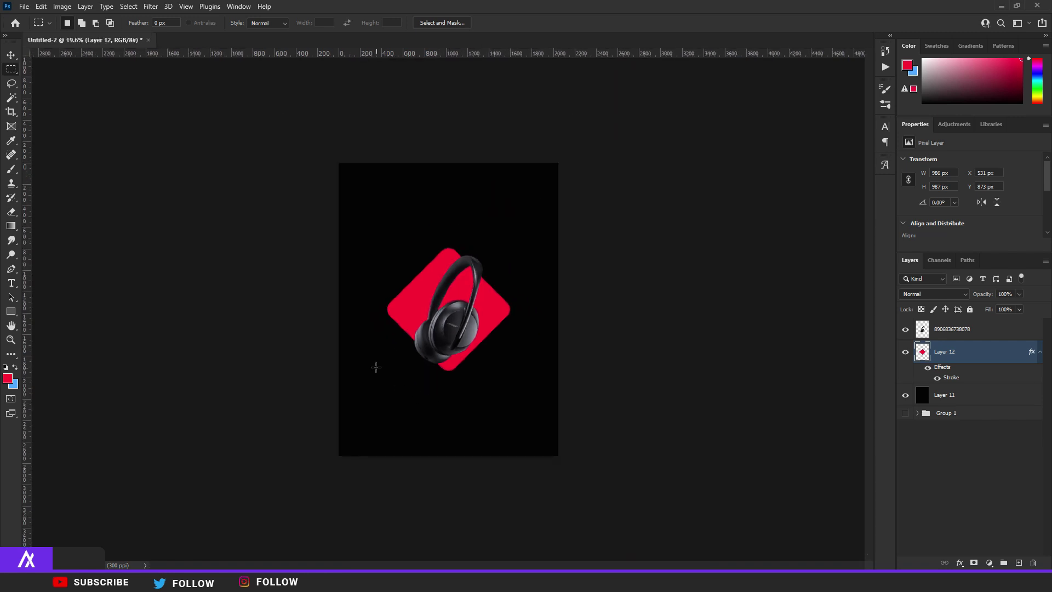
pyautogui.scroll(3, 376, 367)
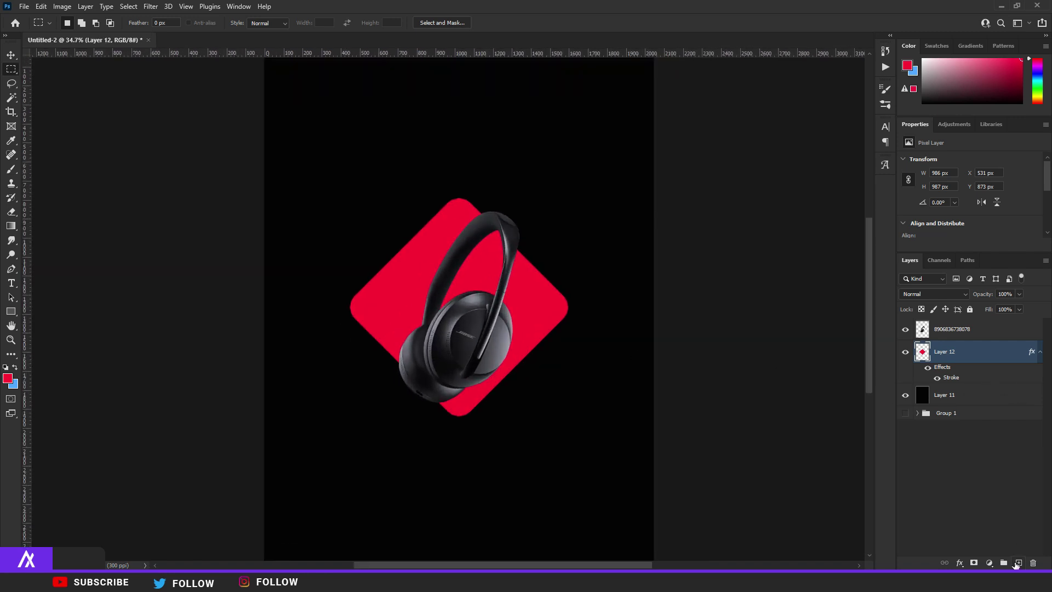
pyautogui.moveTo(1016, 565); pyautogui.dragTo(1017, 563)
pyautogui.click(910, 395)
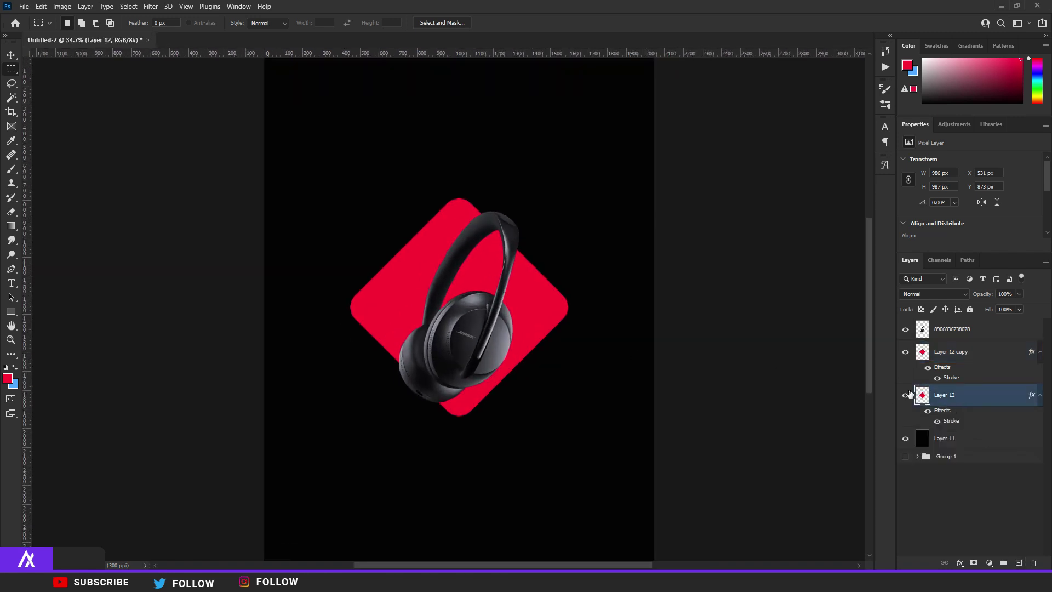
pyautogui.rightClick(984, 398)
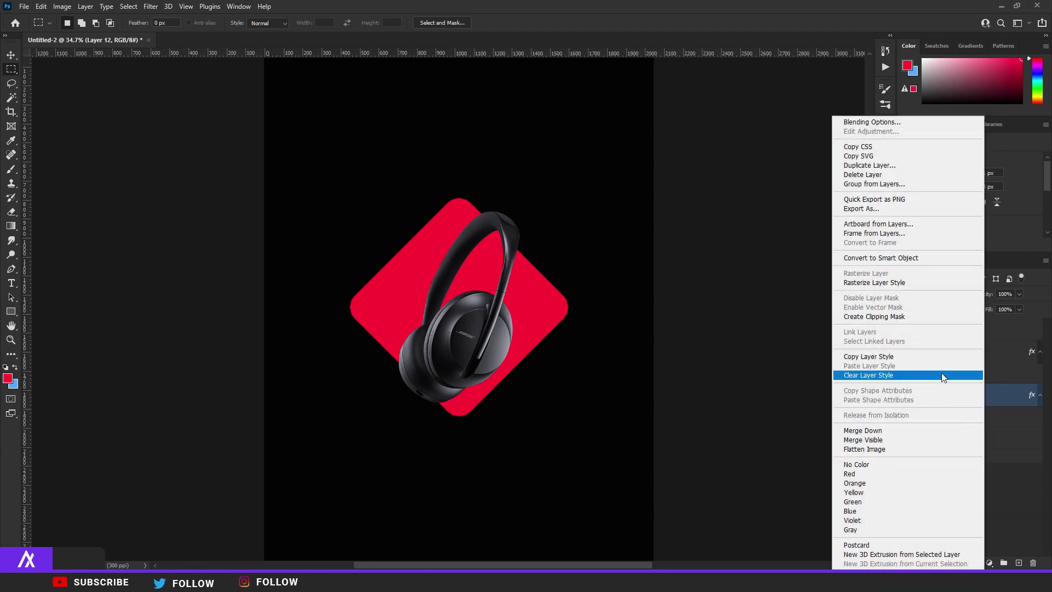
pyautogui.click(899, 282)
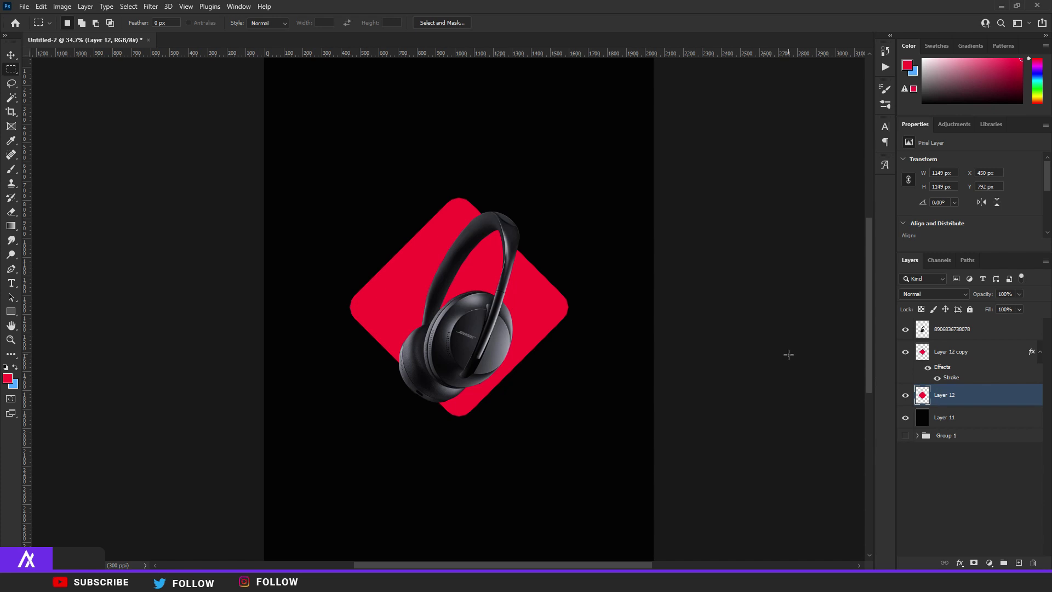
# - Move the diamond copy beneath the original and scale it up about its centre to about 1392 px wide
pyautogui.moveTo(970, 351); pyautogui.dragTo(986, 412)
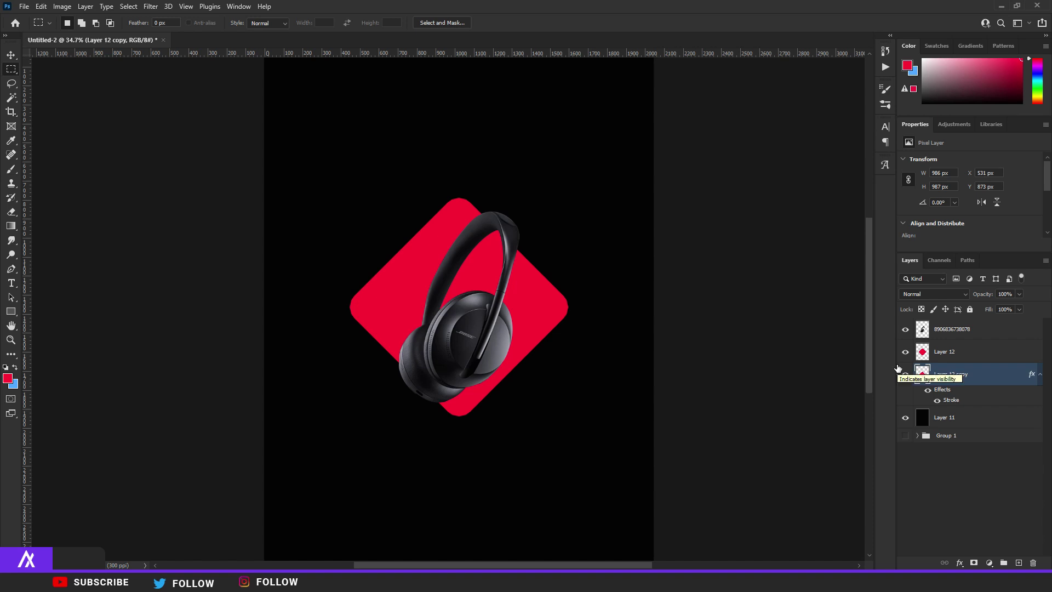
pyautogui.hotkey('ctrl', 't')
pyautogui.moveTo(553, 211); pyautogui.dragTo(595, 180)
pyautogui.press('Return')
pyautogui.press('m')
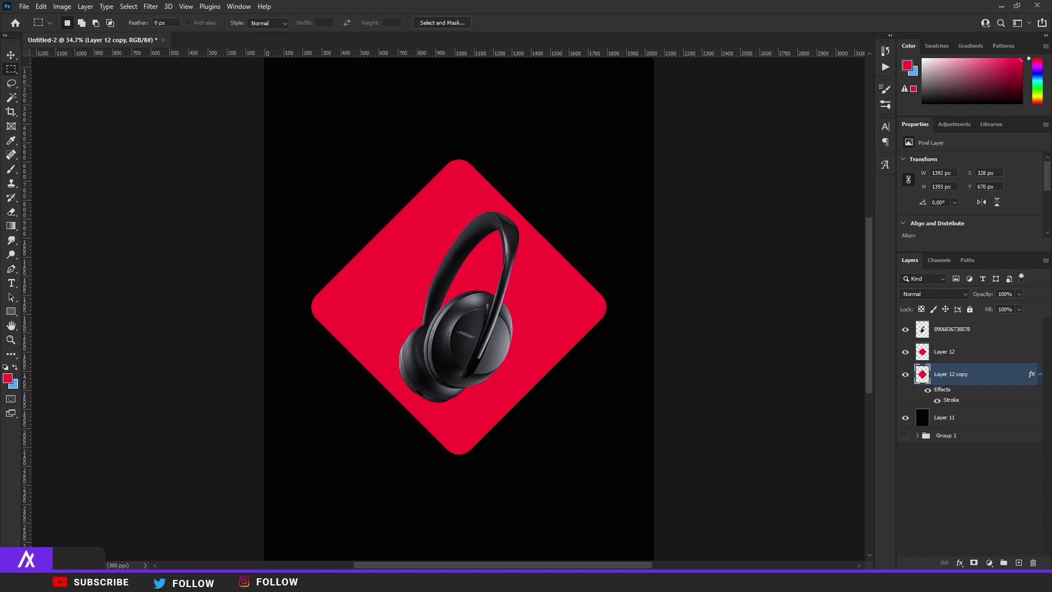
# - Rasterize the layer style of the larger diamond copy
pyautogui.doubleClick(990, 379)
pyautogui.click(984, 218)
pyautogui.rightClick(978, 376)
pyautogui.click(870, 286)
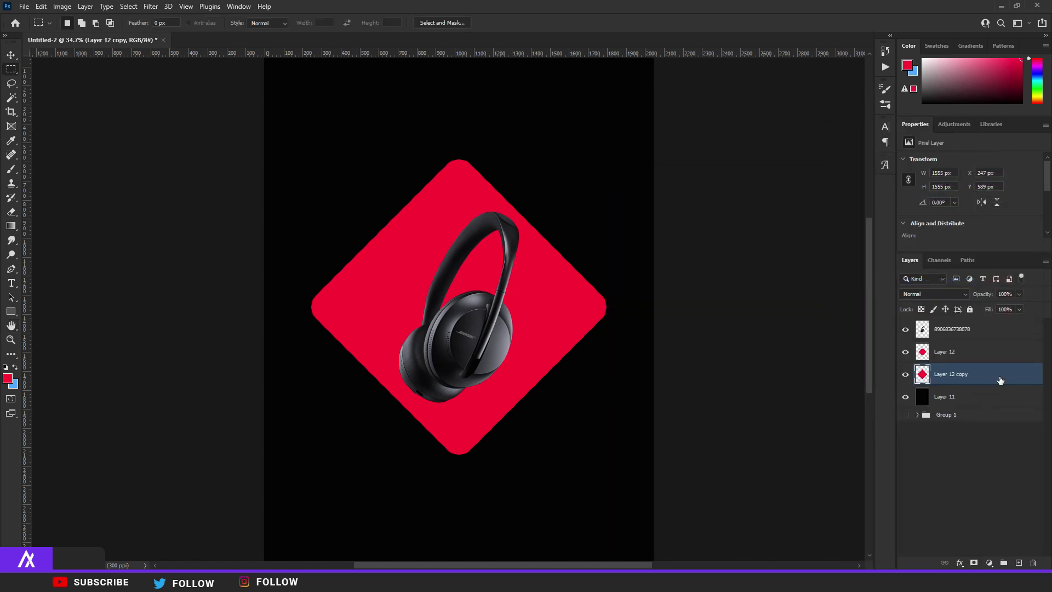
# - Add a Color Overlay in a pale cream tone to the larger diamond and apply the layer style
pyautogui.doubleClick(1000, 380)
pyautogui.click(648, 341)
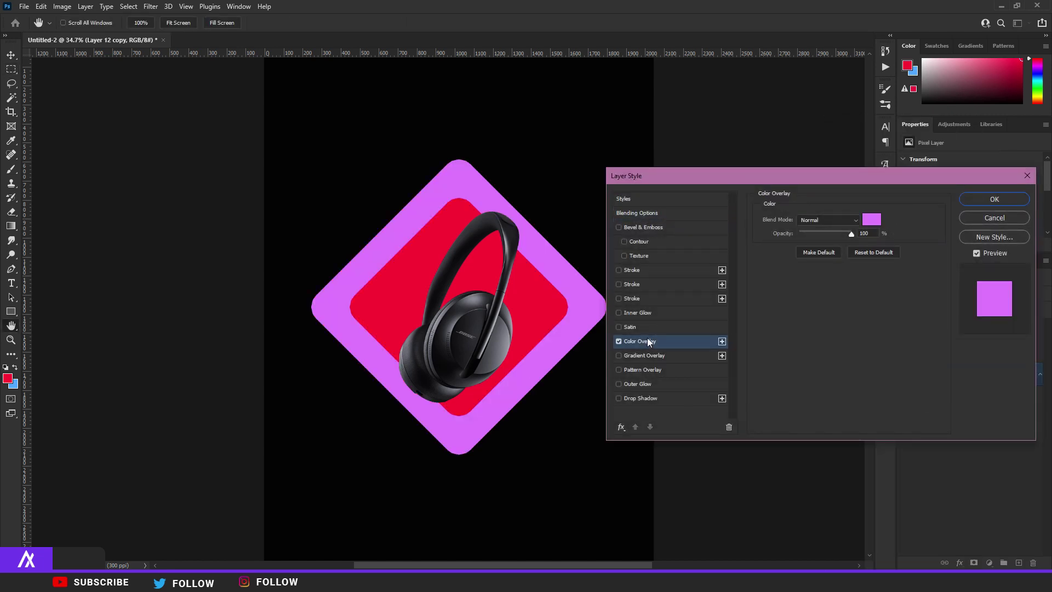
pyautogui.click(875, 221)
pyautogui.moveTo(378, 239); pyautogui.dragTo(1, 261)
pyautogui.click(786, 376)
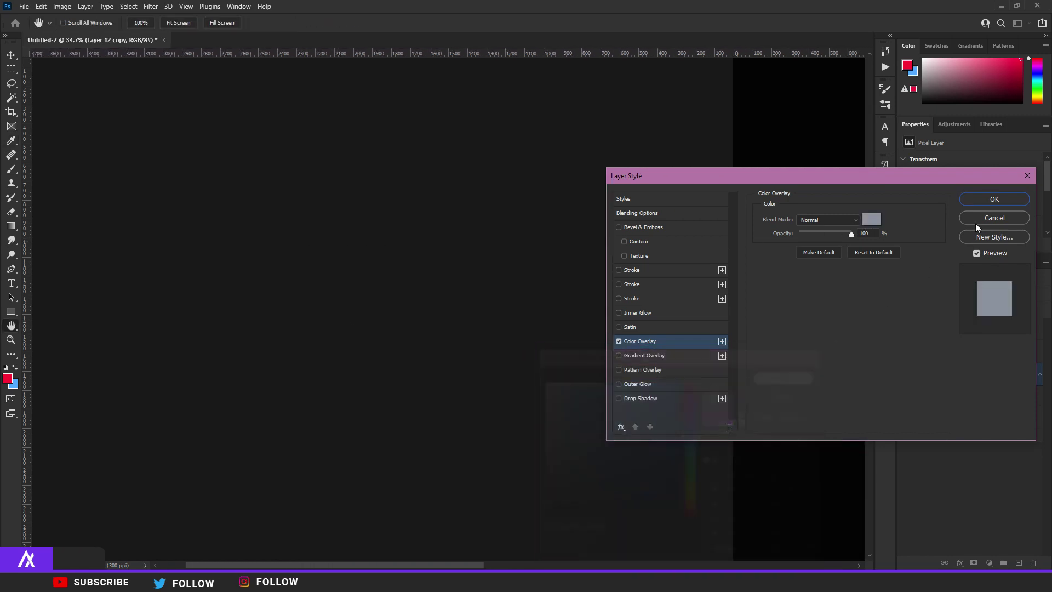
pyautogui.click(991, 201)
pyautogui.scroll(-3, 548, 296)
pyautogui.scroll(3, 413, 313)
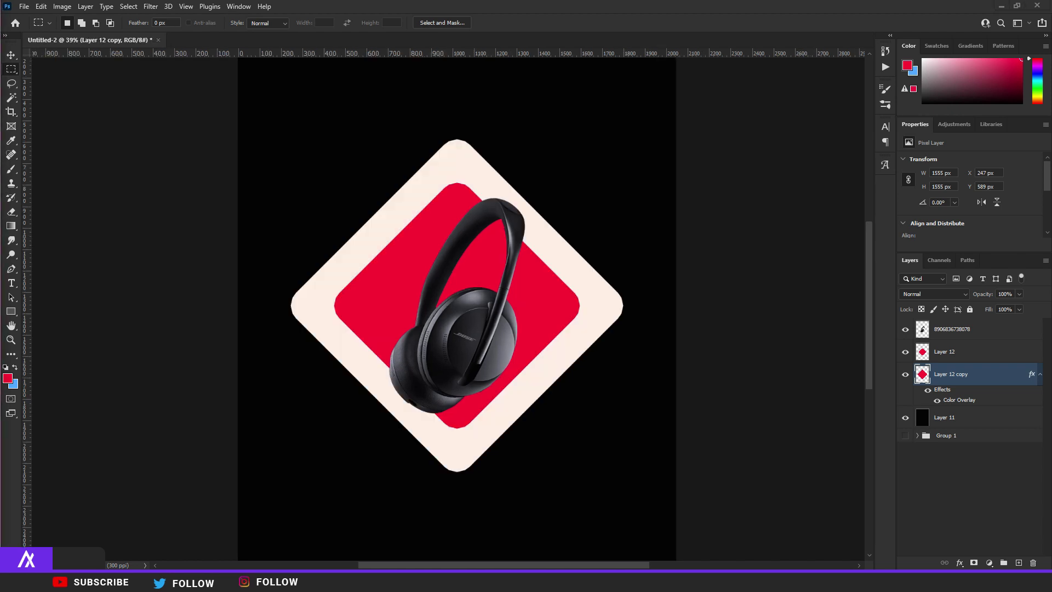
# - Change the larger diamond's Color Overlay to the near-white f9f9f9 and apply it
pyautogui.doubleClick(954, 376)
pyautogui.click(648, 329)
pyautogui.click(630, 340)
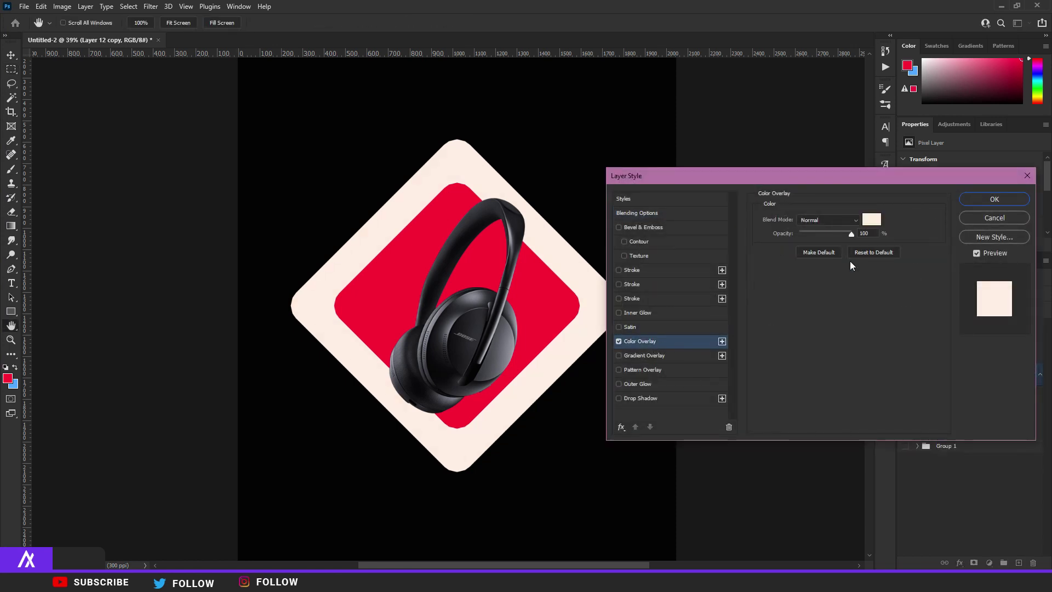
pyautogui.click(871, 219)
pyautogui.moveTo(553, 387); pyautogui.dragTo(442, 383)
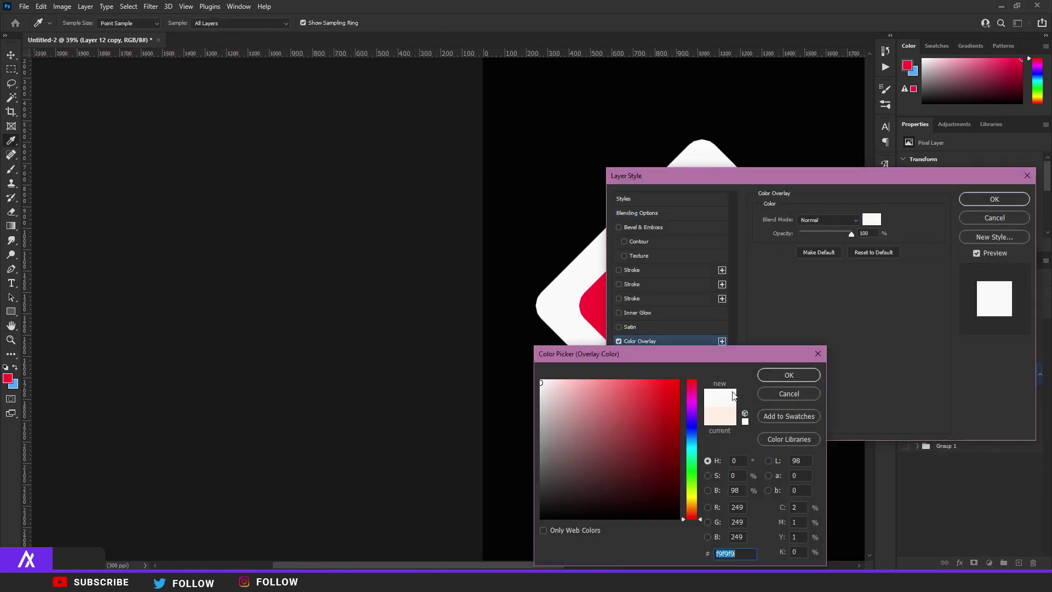
pyautogui.click(789, 374)
pyautogui.click(994, 199)
pyautogui.hotkey('ctrl', '0')
pyautogui.press('m')
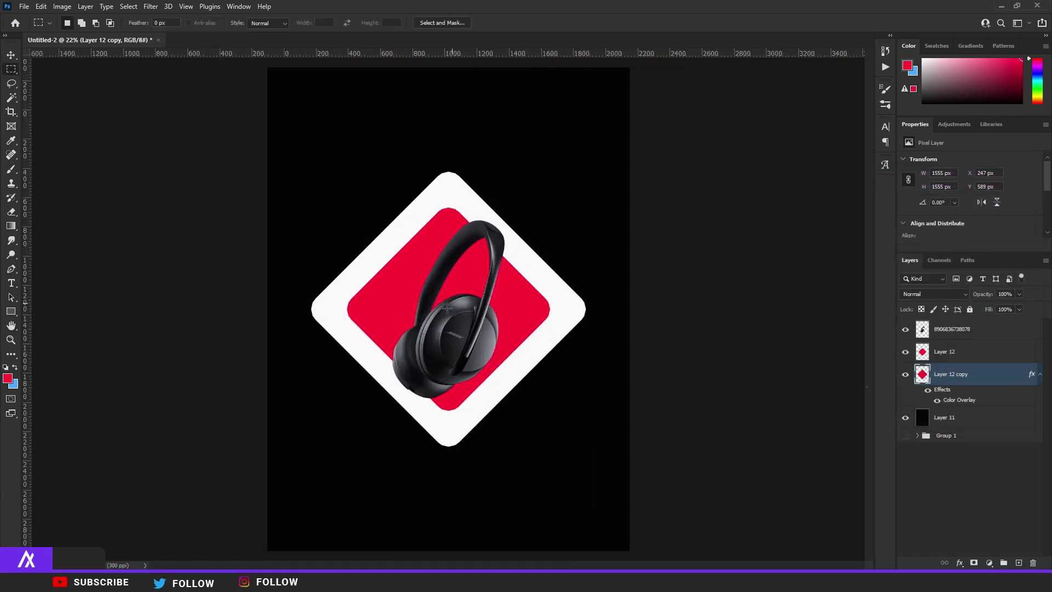
# - Add a white Outer Glow to the larger diamond with a 49 px size, 20% opacity and Screen blend mode
pyautogui.scroll(3, 447, 309)
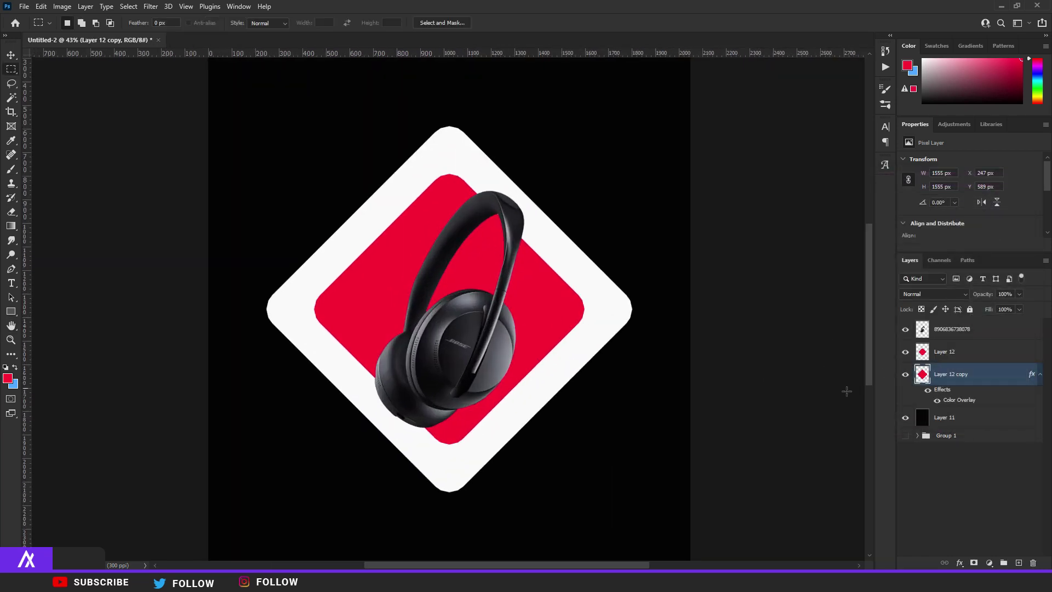
pyautogui.rightClick(993, 386)
pyautogui.click(1006, 376)
pyautogui.doubleClick(1006, 376)
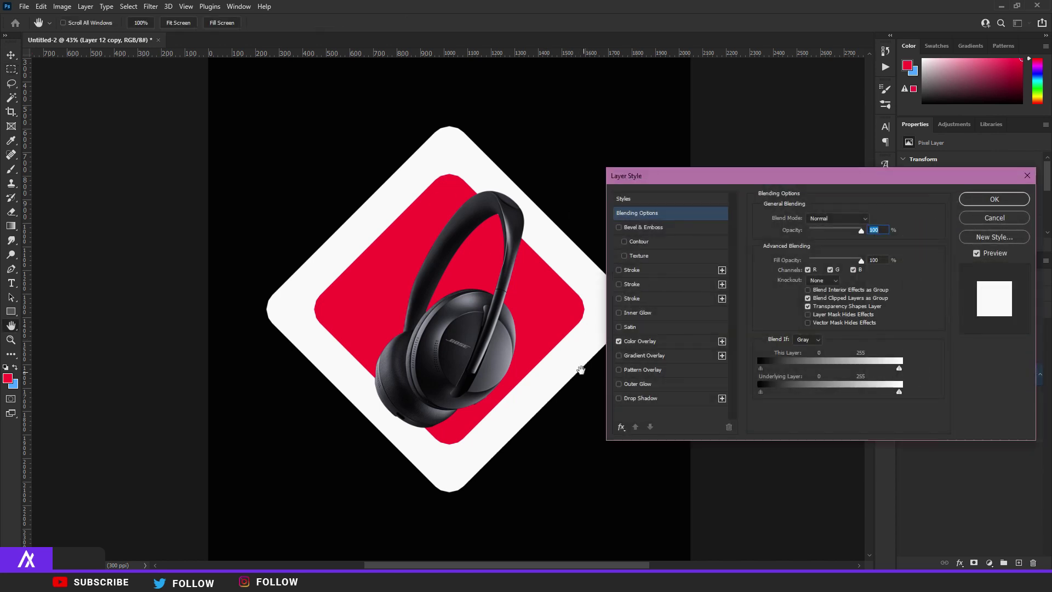
pyautogui.click(637, 384)
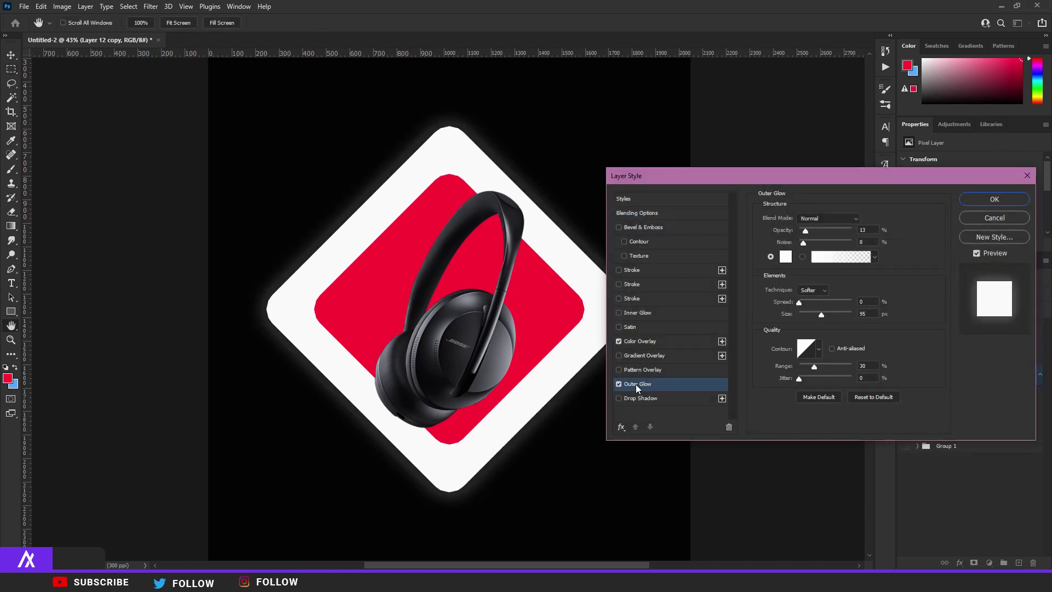
pyautogui.moveTo(821, 315); pyautogui.dragTo(813, 315)
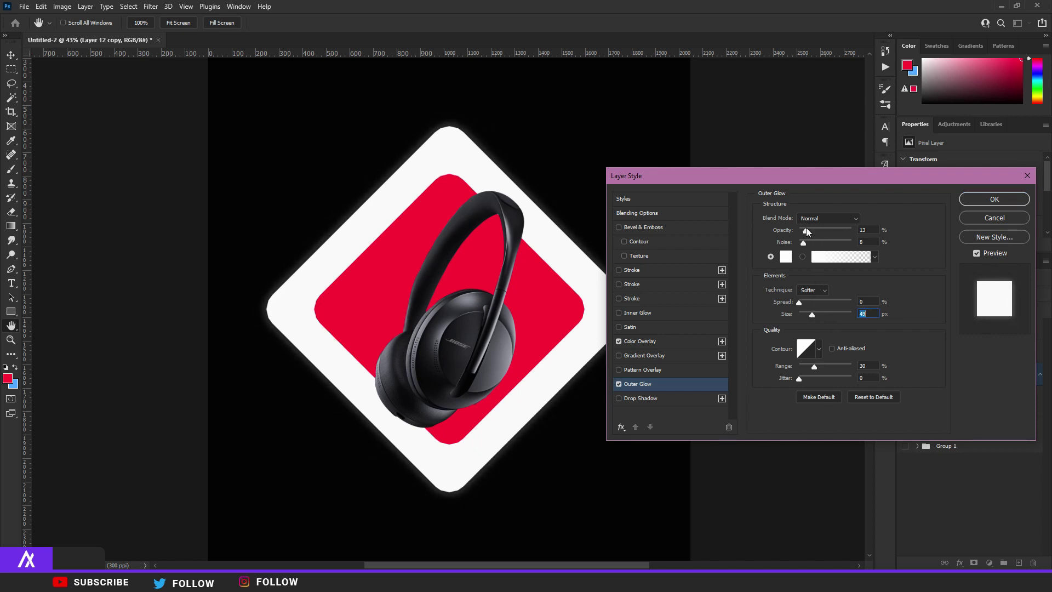
pyautogui.moveTo(807, 230); pyautogui.dragTo(808, 231)
pyautogui.click(827, 218)
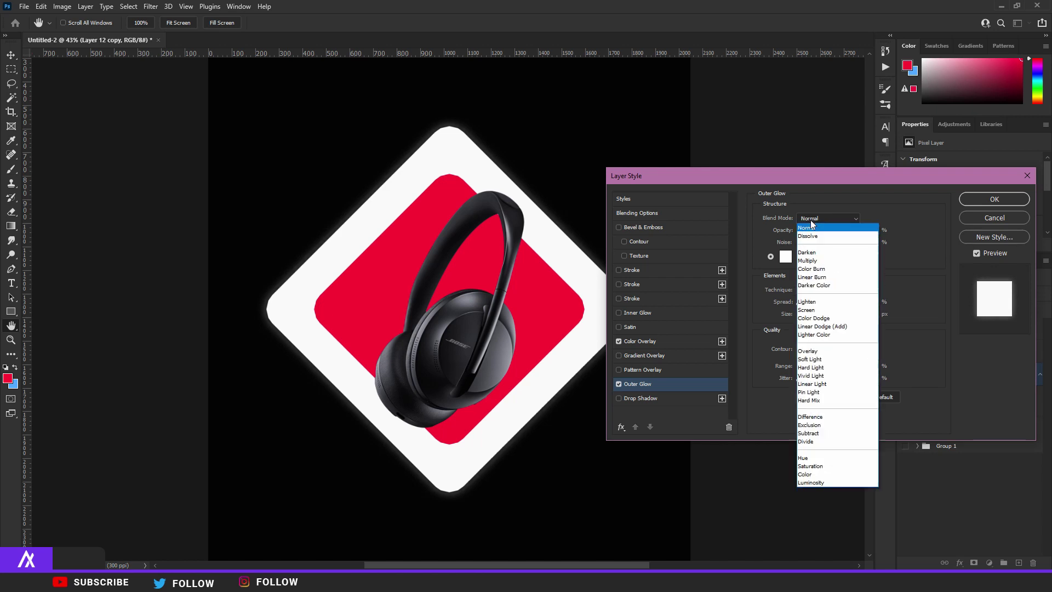
pyautogui.click(810, 310)
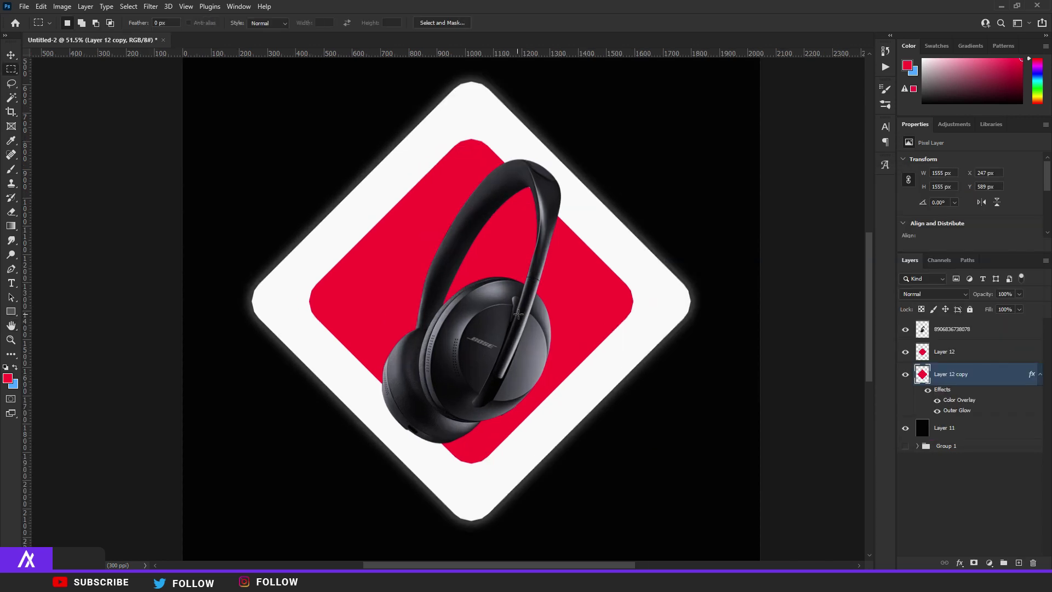
# - Add an Outer Glow to the smaller red diamond, coloured with its own red fe0034 and set to Normal blend mode
pyautogui.press('v')
pyautogui.click(606, 300)
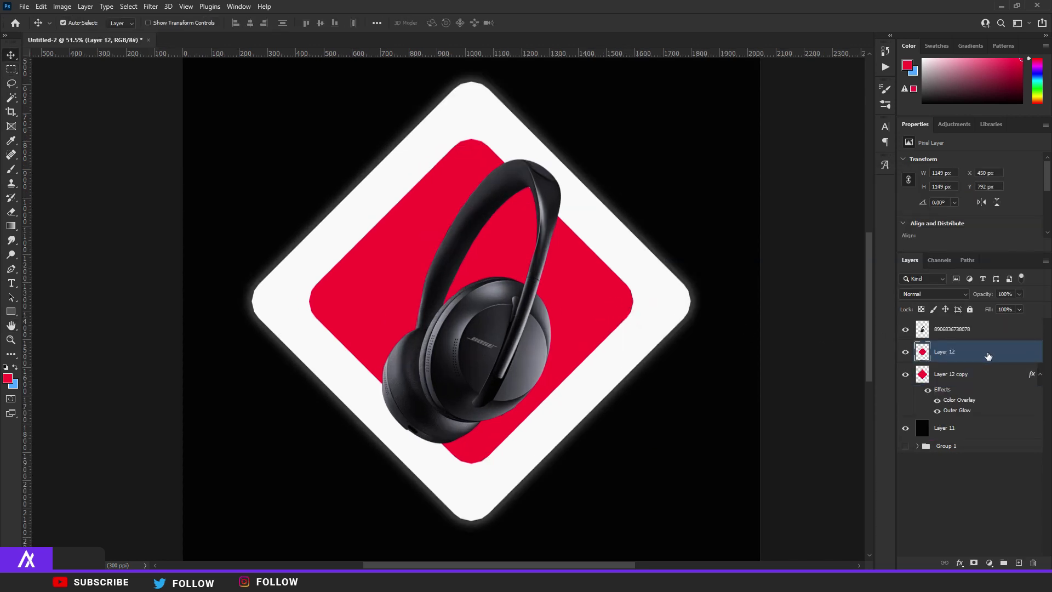
pyautogui.doubleClick(988, 356)
pyautogui.click(641, 385)
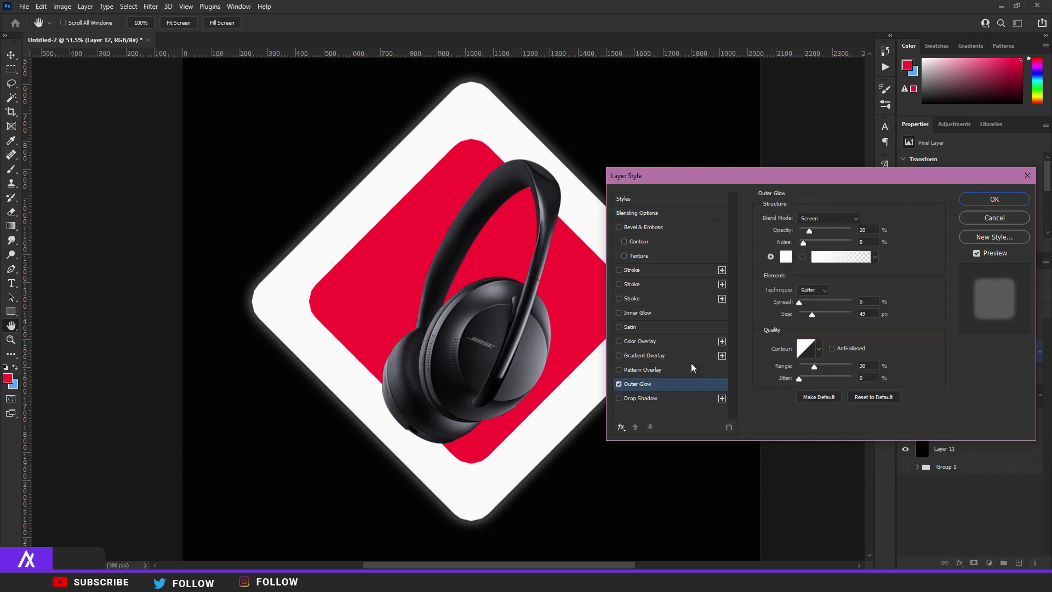
pyautogui.click(785, 258)
pyautogui.click(590, 280)
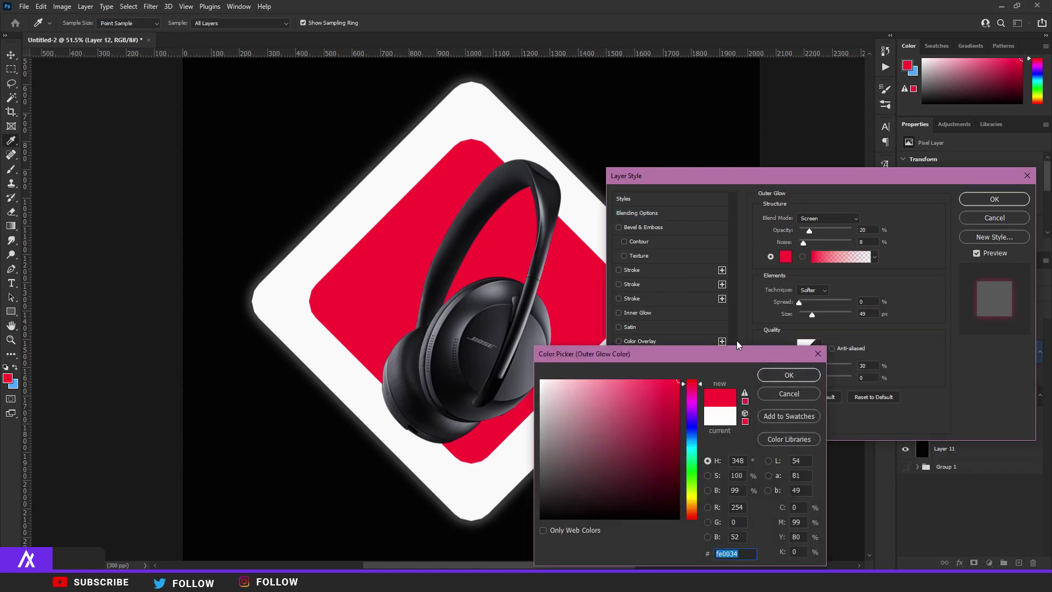
pyautogui.click(779, 377)
pyautogui.click(827, 218)
pyautogui.click(821, 226)
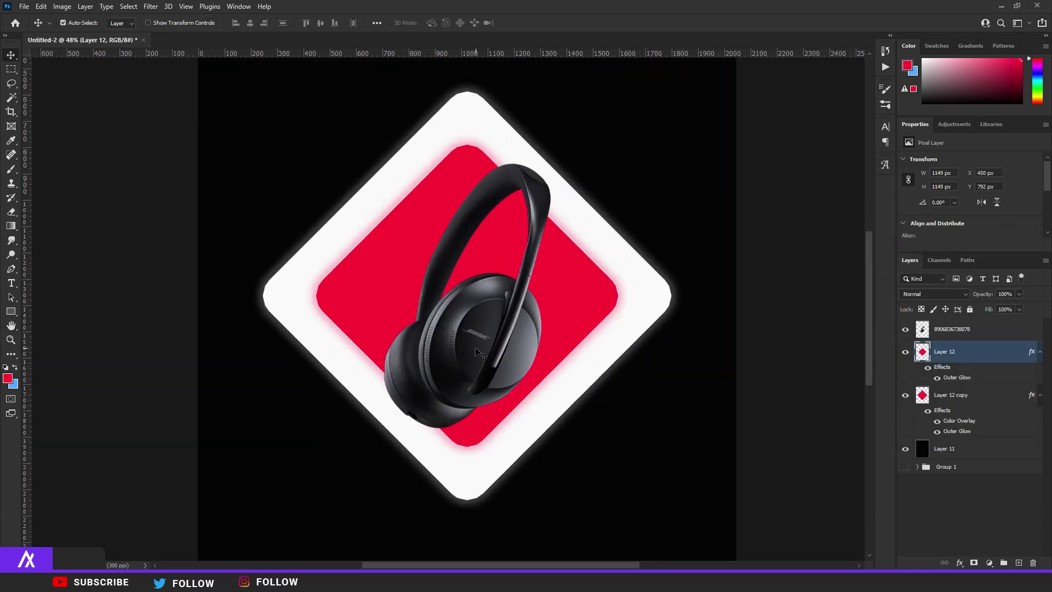
# - Create a new layer above the headphones and clip it to the headphones layer
pyautogui.click(476, 351)
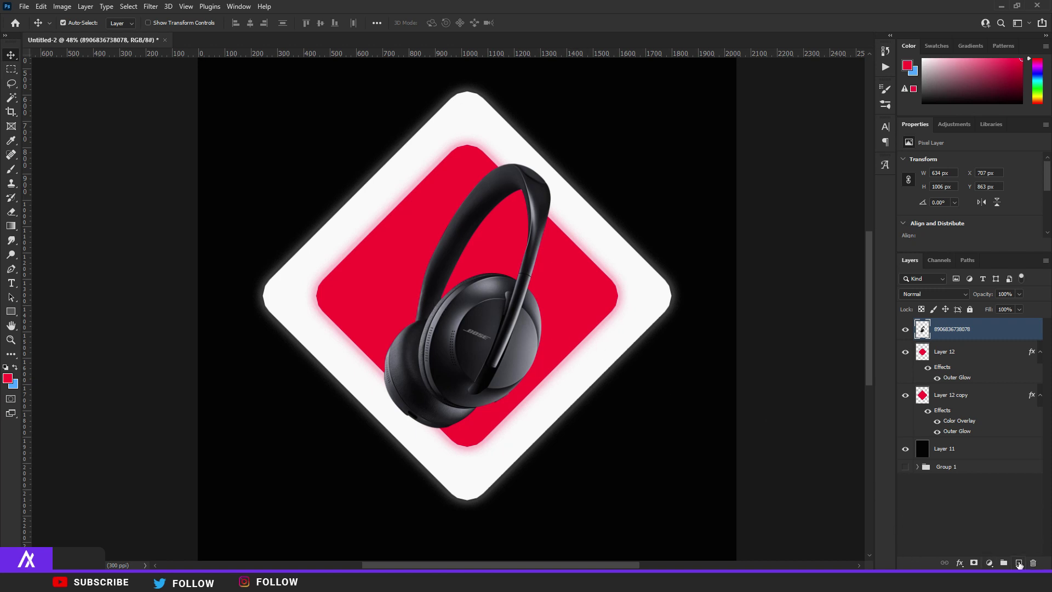
pyautogui.click(1018, 563)
pyautogui.scroll(-5, 418, 350)
pyautogui.scroll(5, 388, 353)
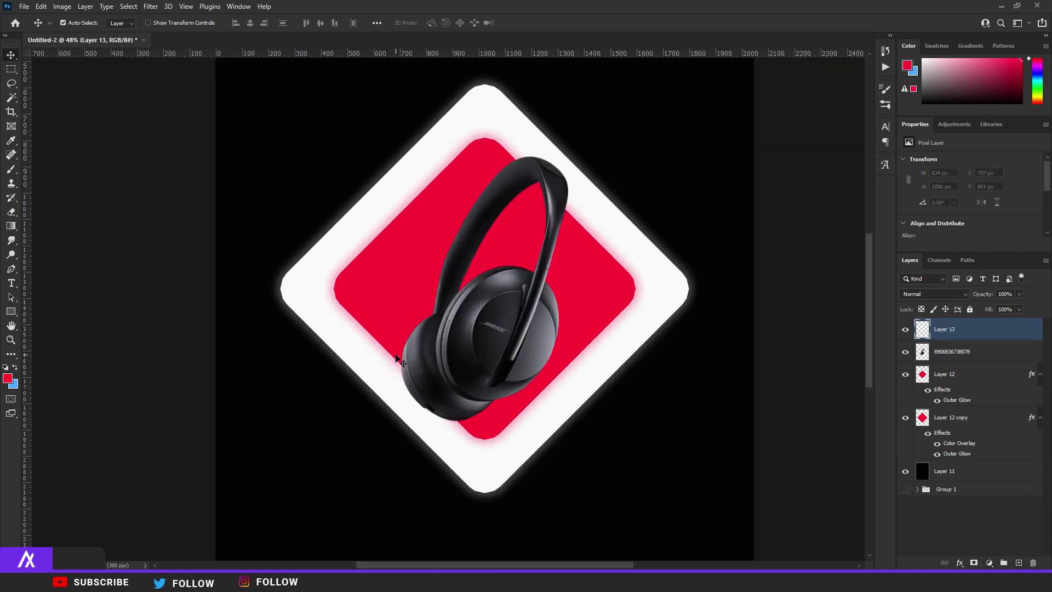
pyautogui.keyDown('alt'); pyautogui.click(924, 338); pyautogui.keyUp('alt')
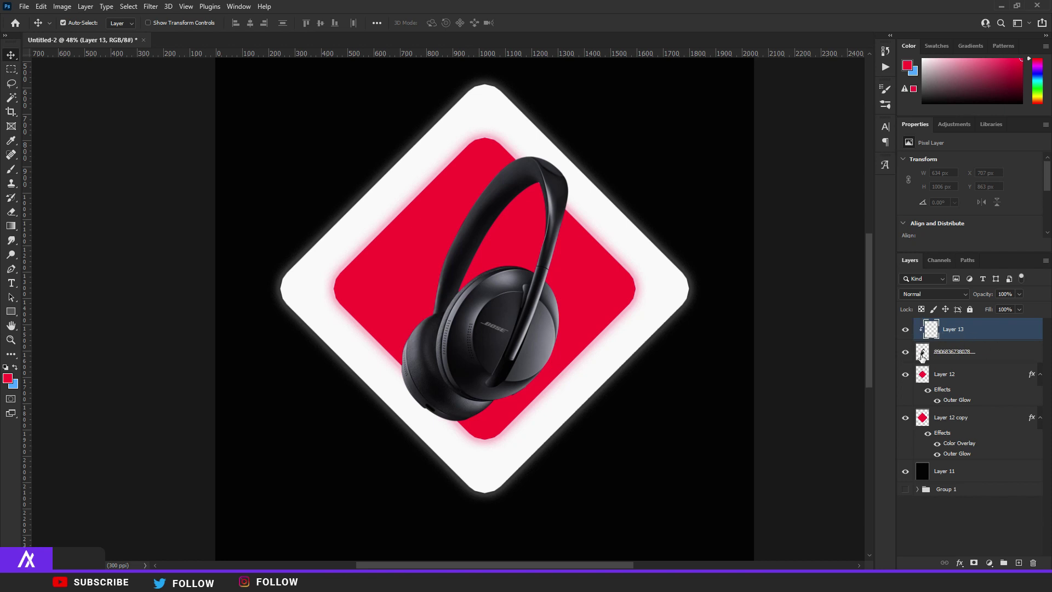
# - Paint soft red light along the outer edges of the left ear cup and headband with a 258 px brush at 0% hardness
pyautogui.click(12, 169)
pyautogui.moveTo(418, 279)
pyautogui.mouseDown()
pyautogui.moveTo(288, 279)
pyautogui.moveTo(387, 281)
pyautogui.mouseUp()
pyautogui.scroll(1, 474, 254)
pyautogui.scroll(4, 513, 249)
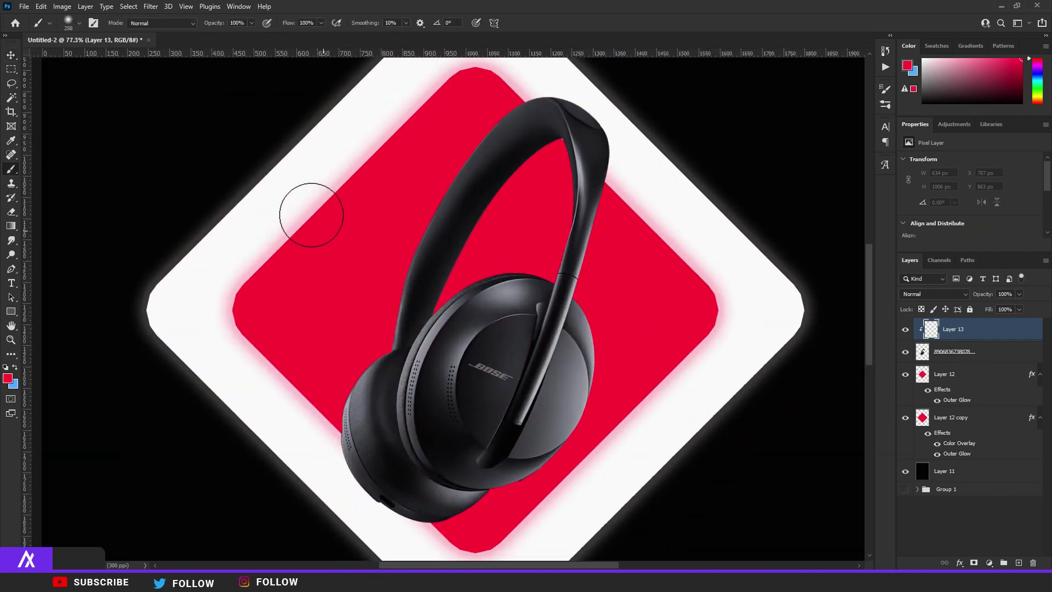
pyautogui.click(75, 22)
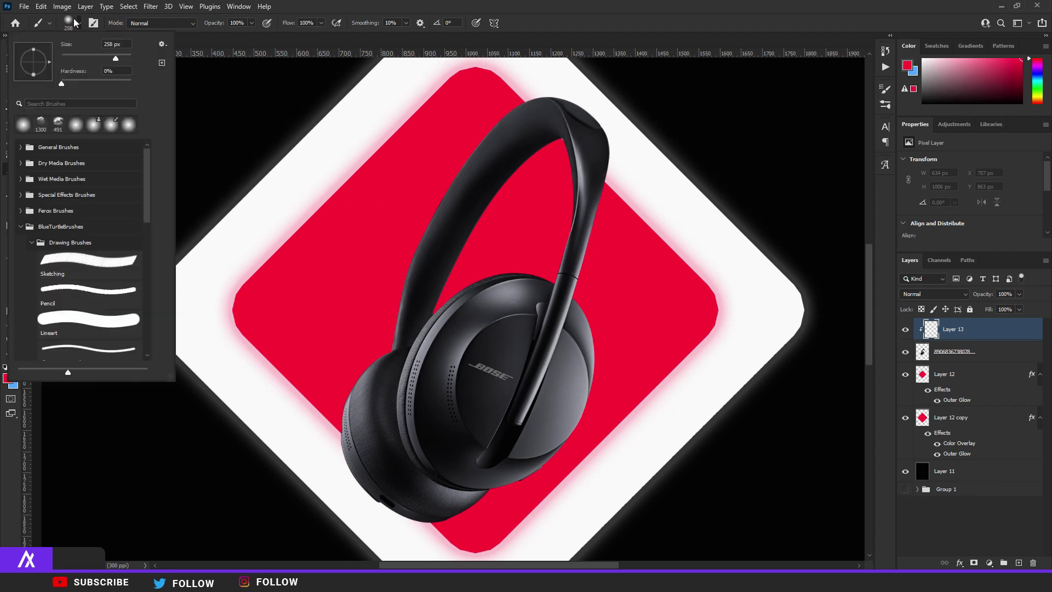
pyautogui.click(562, 5)
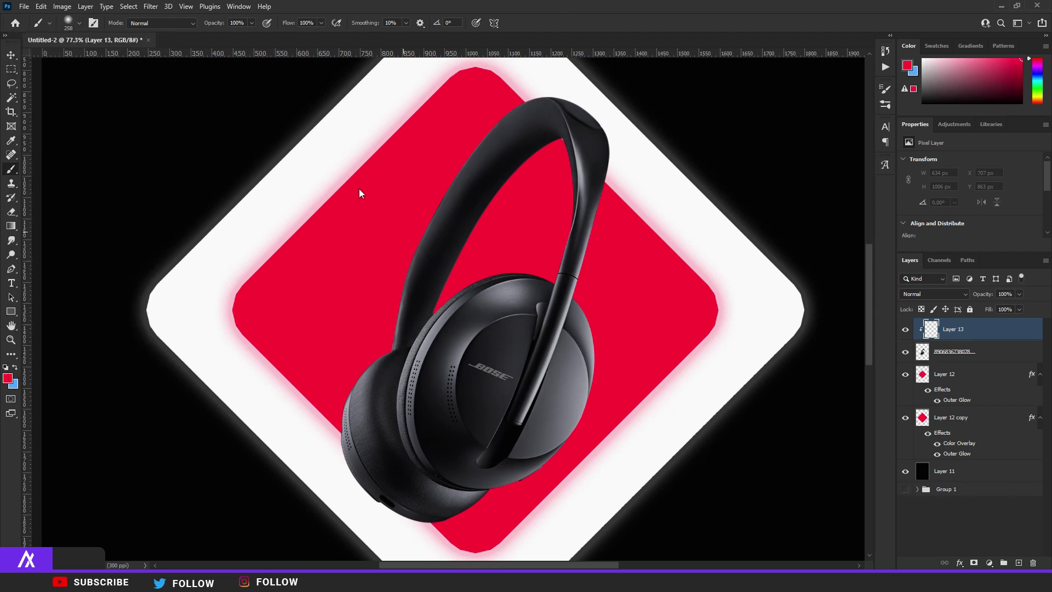
pyautogui.moveTo(293, 442)
pyautogui.mouseDown()
pyautogui.moveTo(298, 339)
pyautogui.moveTo(264, 346)
pyautogui.moveTo(274, 327)
pyautogui.moveTo(263, 334)
pyautogui.moveTo(273, 347)
pyautogui.moveTo(326, 237)
pyautogui.moveTo(326, 246)
pyautogui.mouseUp()
pyautogui.hotkey('ctrl', 'z')
pyautogui.hotkey('ctrl', 'z')
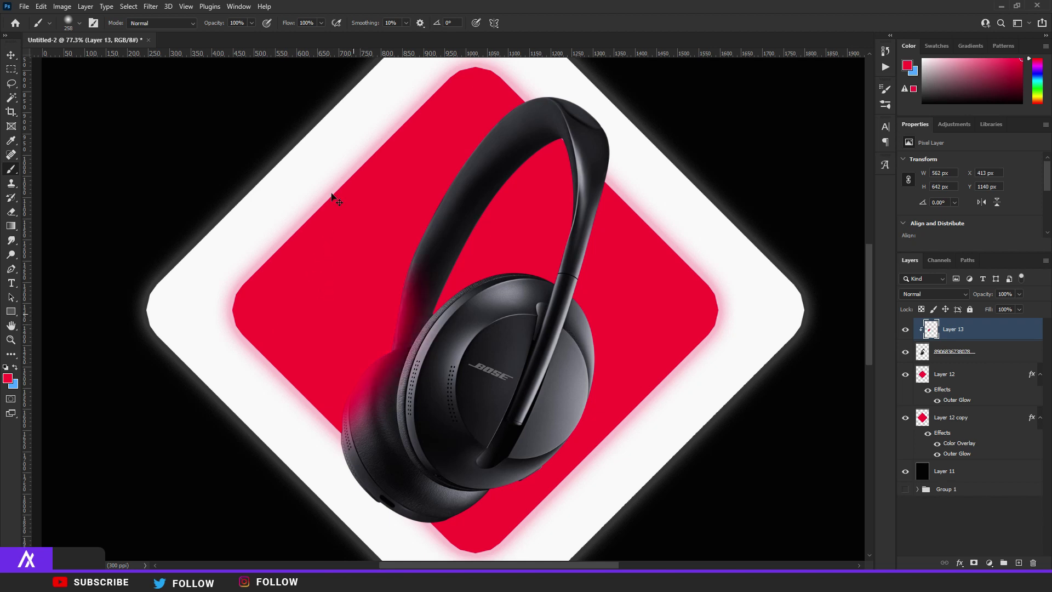
pyautogui.moveTo(331, 196)
pyautogui.mouseDown()
pyautogui.moveTo(368, 96)
pyautogui.moveTo(320, 232)
pyautogui.moveTo(384, 89)
pyautogui.mouseUp()
pyautogui.moveTo(447, 119); pyautogui.dragTo(428, 178)
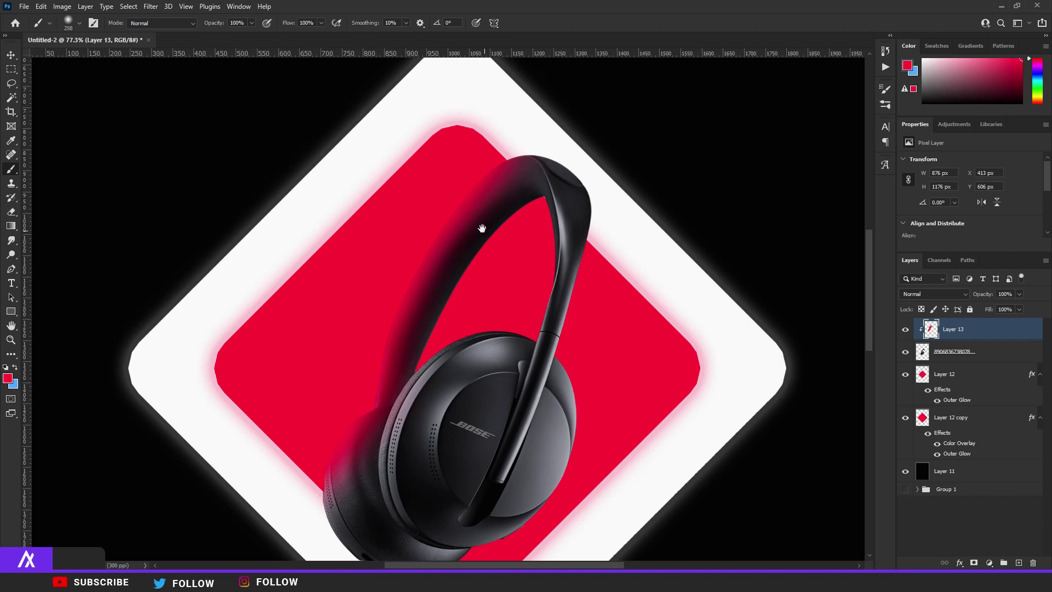
# - Paint soft red light on the headband's inner edge and the right ear cup, varying the brush size from 142 to 321 px
pyautogui.moveTo(482, 228); pyautogui.dragTo(496, 154)
pyautogui.rightClick(478, 176)
pyautogui.moveTo(527, 190); pyautogui.dragTo(509, 190)
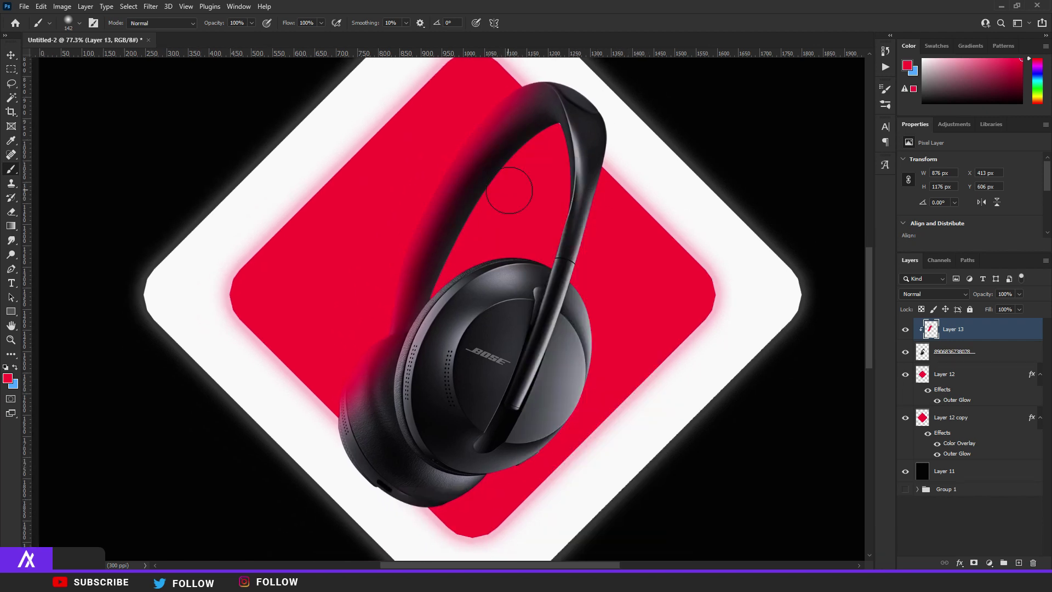
pyautogui.scroll(3, 509, 191)
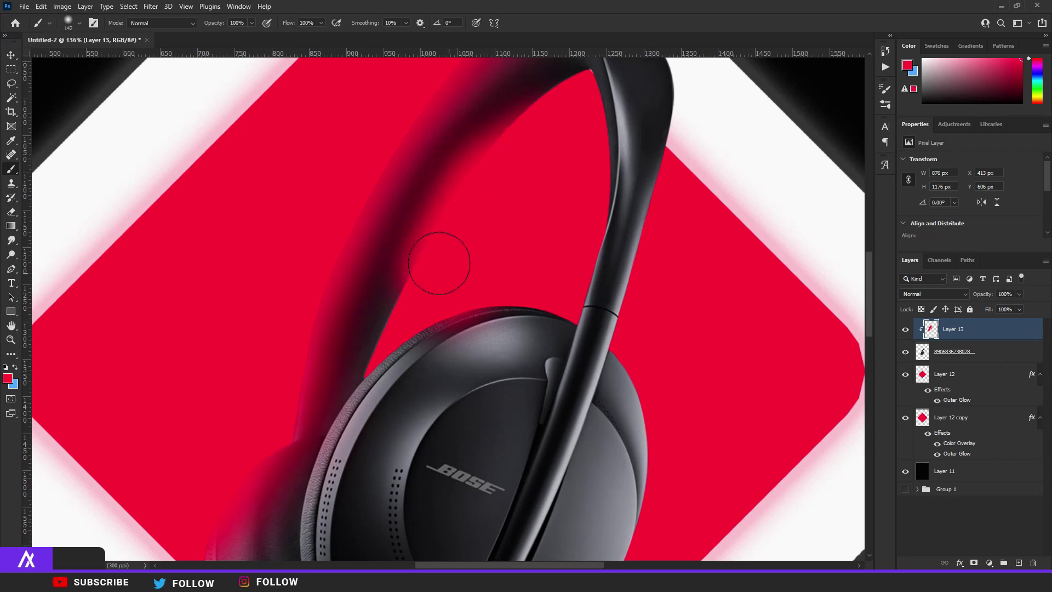
pyautogui.hotkey('ctrl', 'z')
pyautogui.scroll(4, 310, 289)
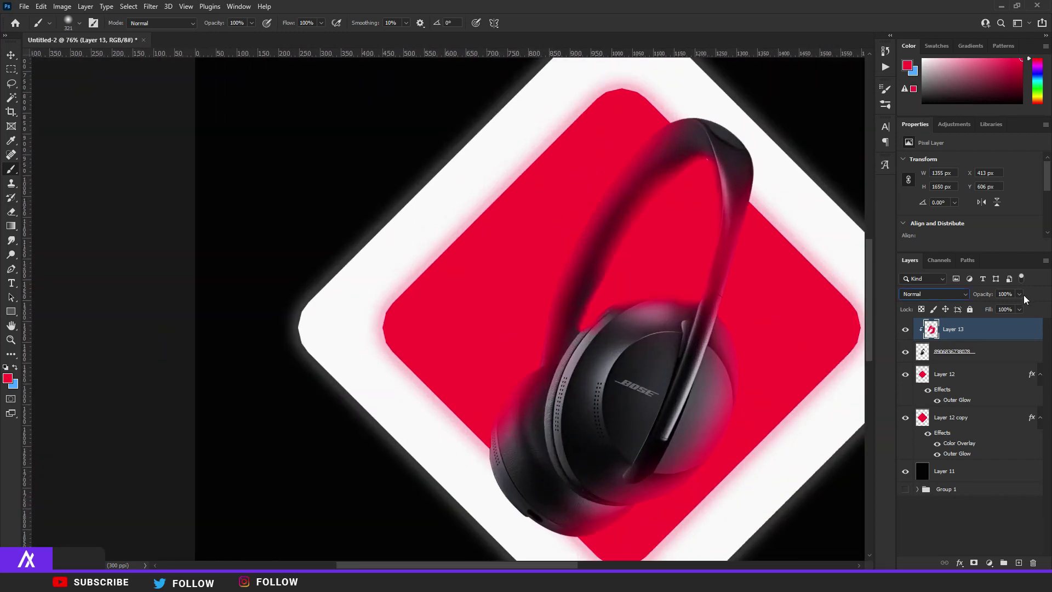
# - Lower the red light layer's opacity to 53% and touch up the headband's light with a 129 px eraser
pyautogui.moveTo(978, 308); pyautogui.dragTo(997, 307)
pyautogui.moveTo(587, 317); pyautogui.dragTo(453, 263)
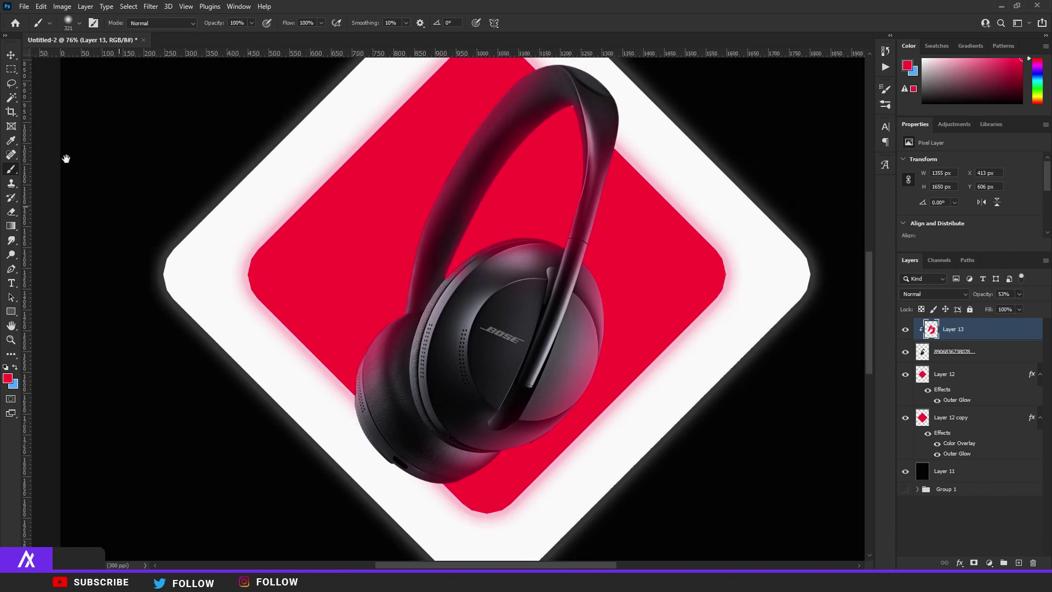
pyautogui.click(11, 214)
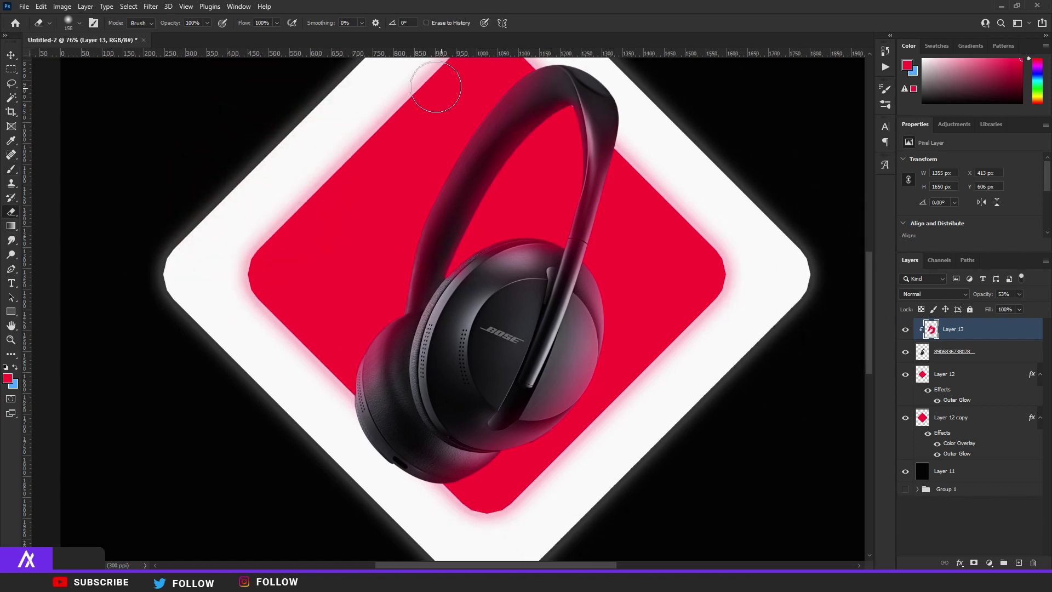
pyautogui.moveTo(551, 125)
pyautogui.keyDown('alt'); pyautogui.mouseDown()
pyautogui.moveTo(524, 127)
pyautogui.moveTo(536, 125)
pyautogui.moveTo(537, 101)
pyautogui.mouseUp(); pyautogui.keyUp('alt')
pyautogui.hotkey('ctrl', '0')
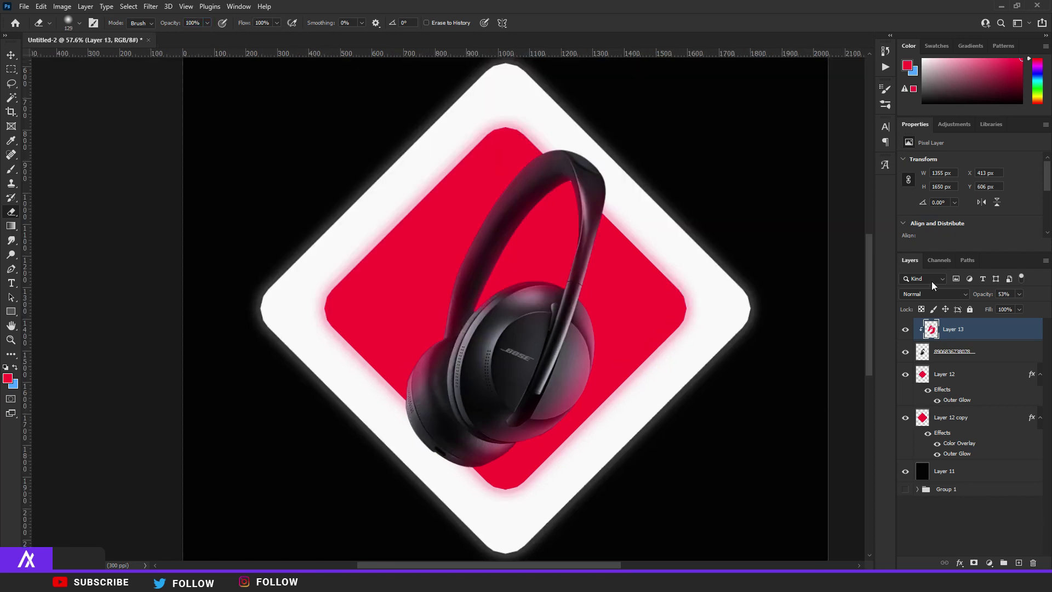
# - Create a new layer above the red light layer, clip it to the headphones, and set the foreground colour to f9f9f9
pyautogui.click(1019, 563)
pyautogui.keyDown('alt'); pyautogui.click(924, 341); pyautogui.keyUp('alt')
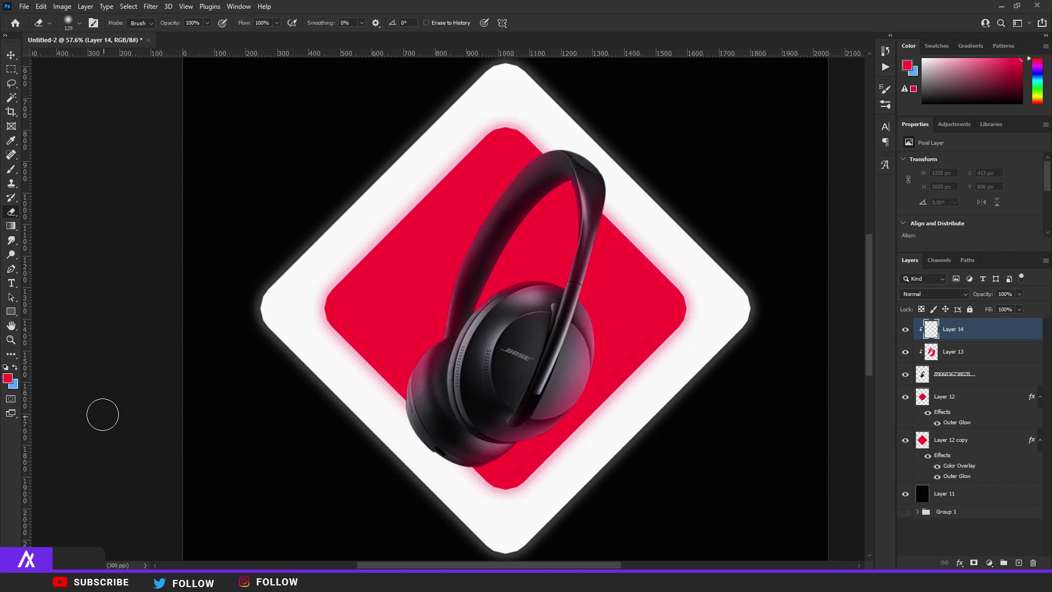
pyautogui.click(7, 377)
pyautogui.write('ffffff')
pyautogui.press('Return')
pyautogui.press('e')
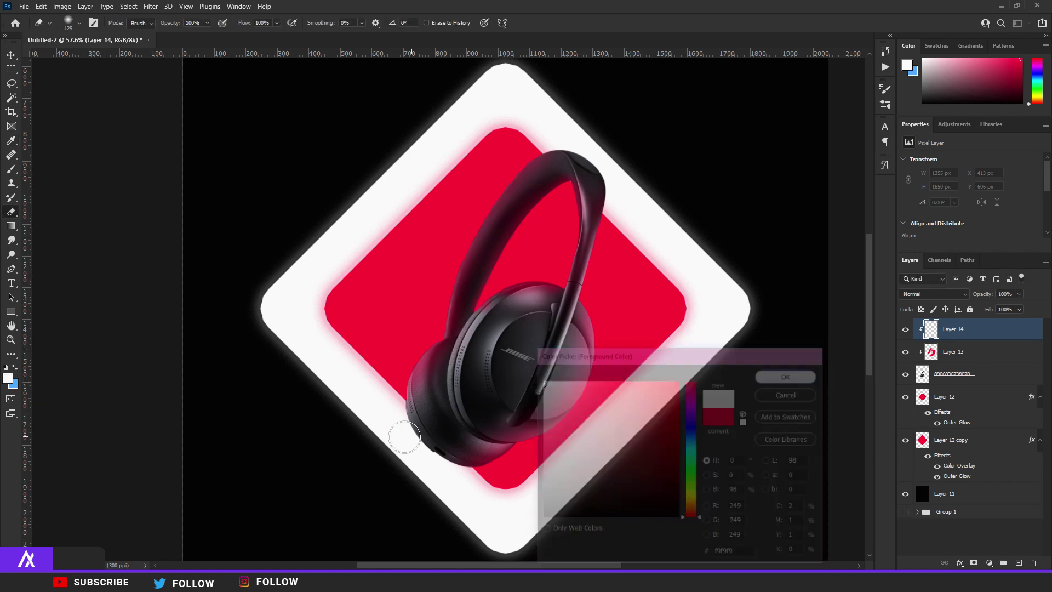
# - Paint soft white light on the left ear cup's lower edge and the top of the headband with a 467 px brush
pyautogui.click(16, 171)
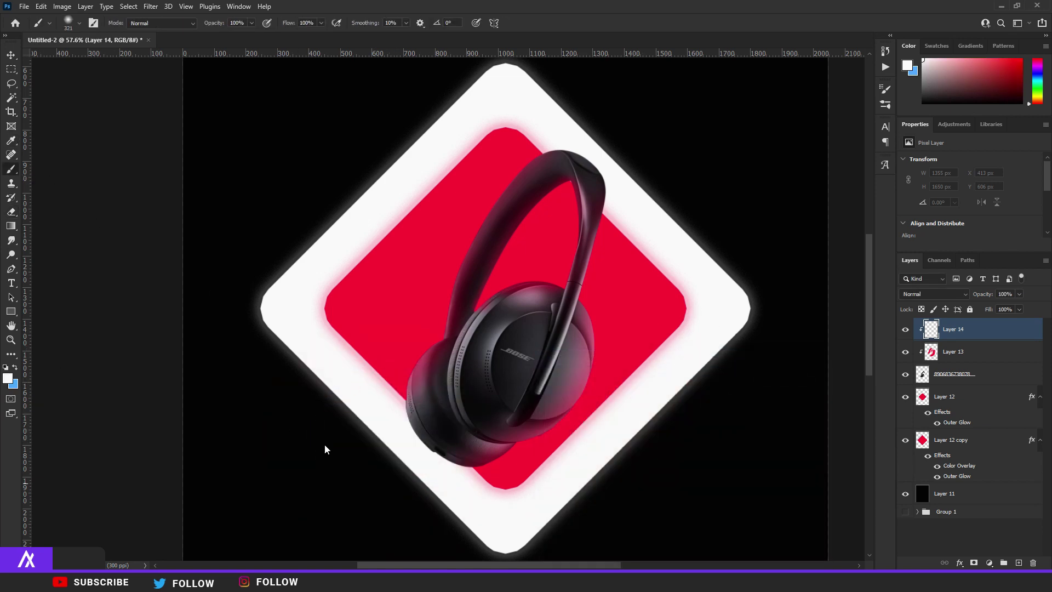
pyautogui.keyDown('alt'); pyautogui.rightClick(381, 474); pyautogui.keyUp('alt')
pyautogui.moveTo(383, 451); pyautogui.dragTo(392, 329)
pyautogui.click(333, 314)
pyautogui.moveTo(334, 315); pyautogui.dragTo(377, 353)
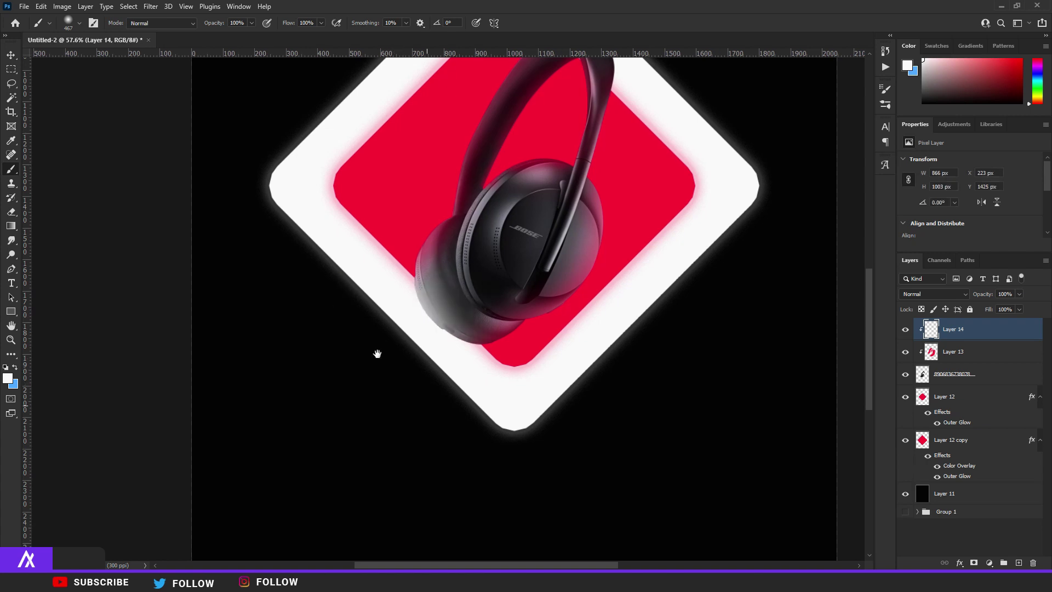
pyautogui.moveTo(526, 273); pyautogui.dragTo(474, 407)
pyautogui.moveTo(501, 92)
pyautogui.mouseDown()
pyautogui.moveTo(521, 73)
pyautogui.moveTo(578, 120)
pyautogui.moveTo(549, 69)
pyautogui.mouseUp()
pyautogui.scroll(-5, 352, 296)
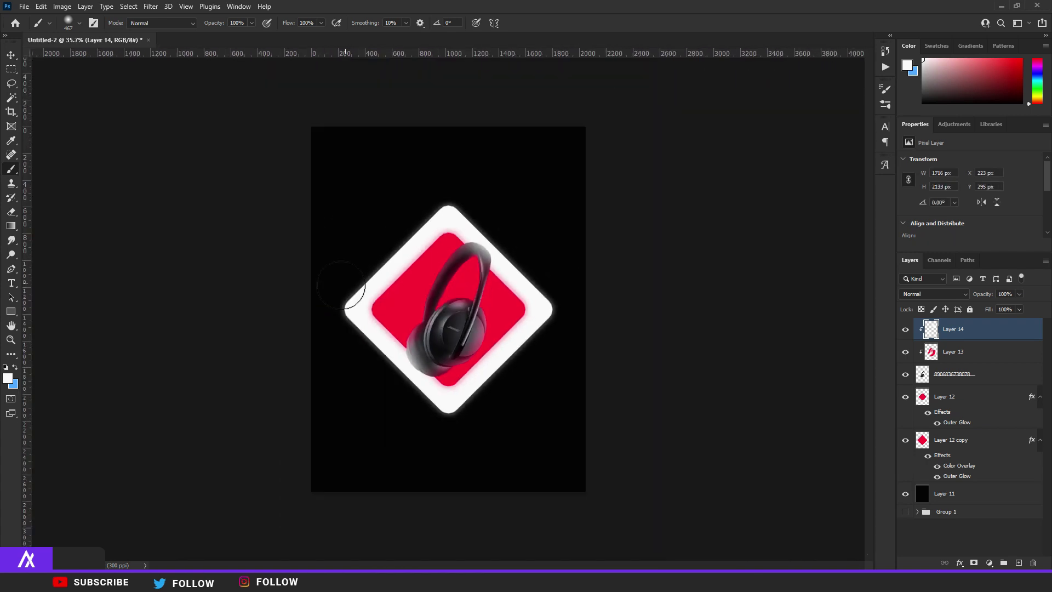
# - Lower the white light layer's opacity to 84%
pyautogui.scroll(7, 357, 306)
pyautogui.click(1018, 294)
pyautogui.moveTo(1022, 306); pyautogui.dragTo(1011, 307)
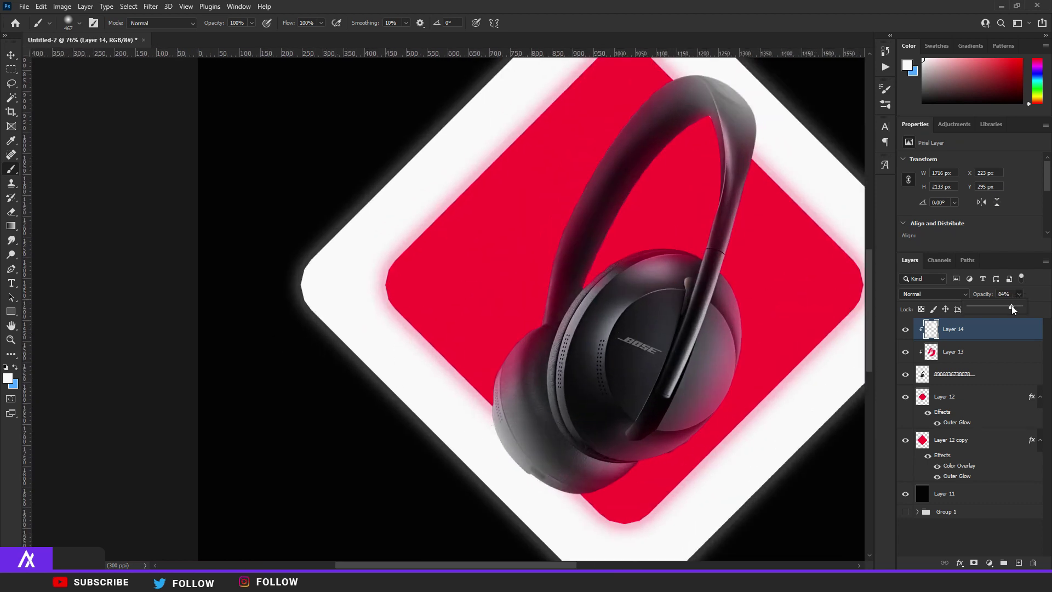
pyautogui.press('Return')
pyautogui.press('v')
pyautogui.scroll(-12, 592, 339)
pyautogui.scroll(3, 395, 350)
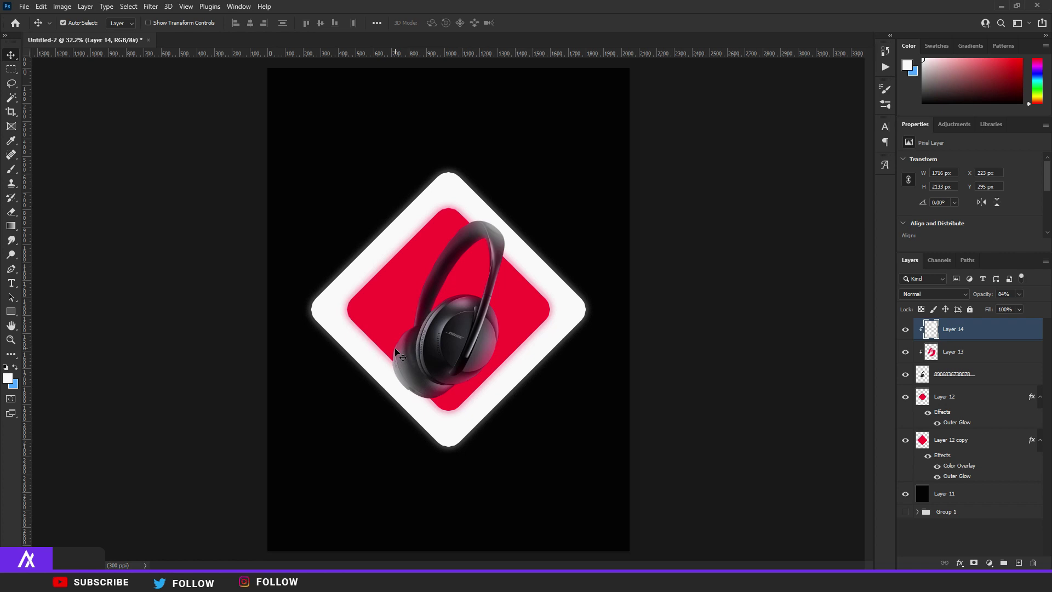
pyautogui.scroll(2, 489, 250)
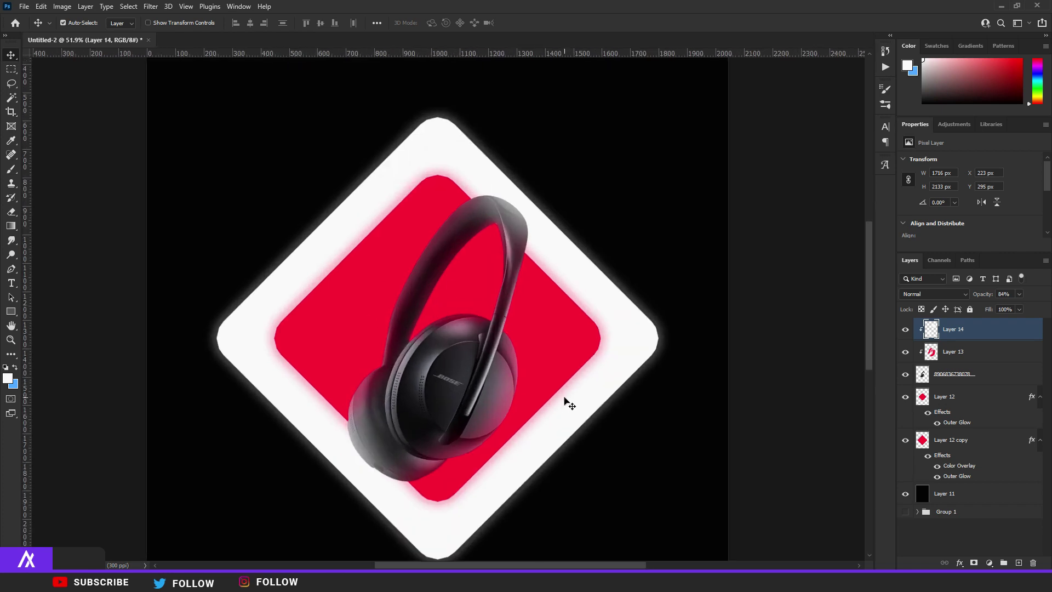
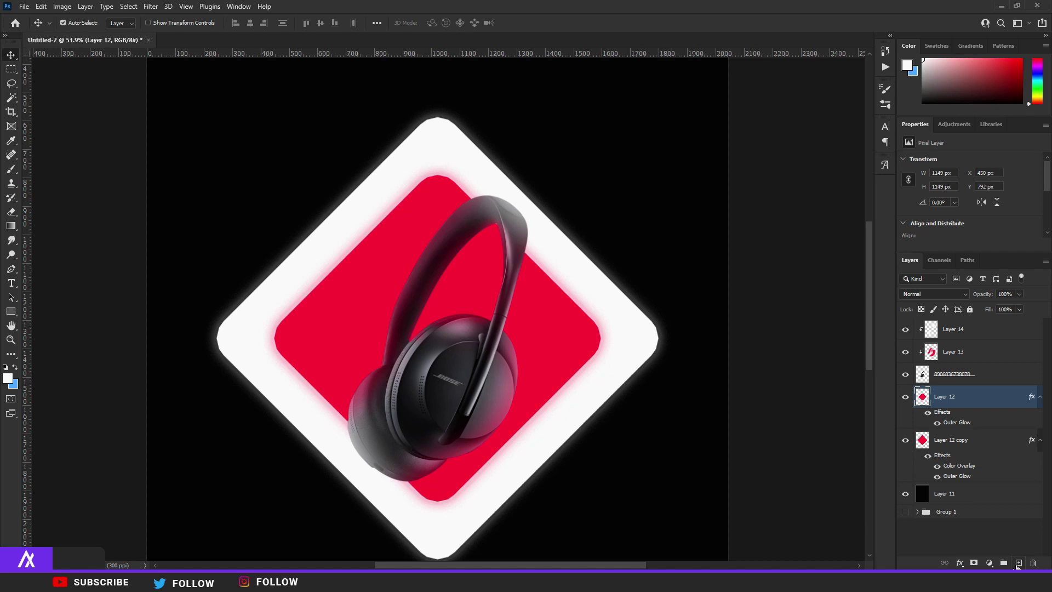
# - Add an Outer Glow layer style to the headphones layer
pyautogui.scroll(2, 398, 359)
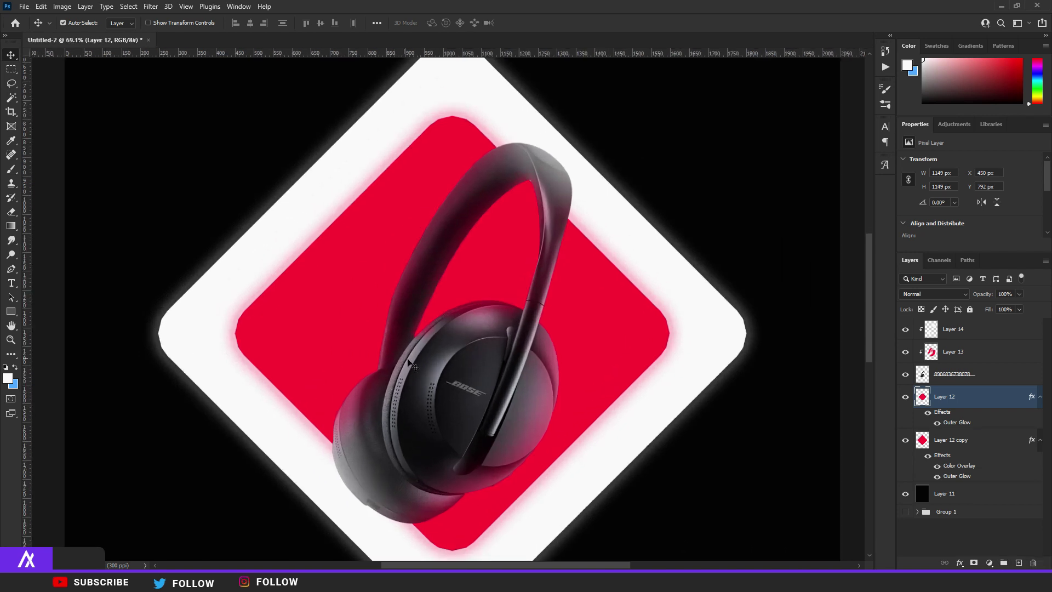
pyautogui.click(1001, 385)
pyautogui.doubleClick(1002, 383)
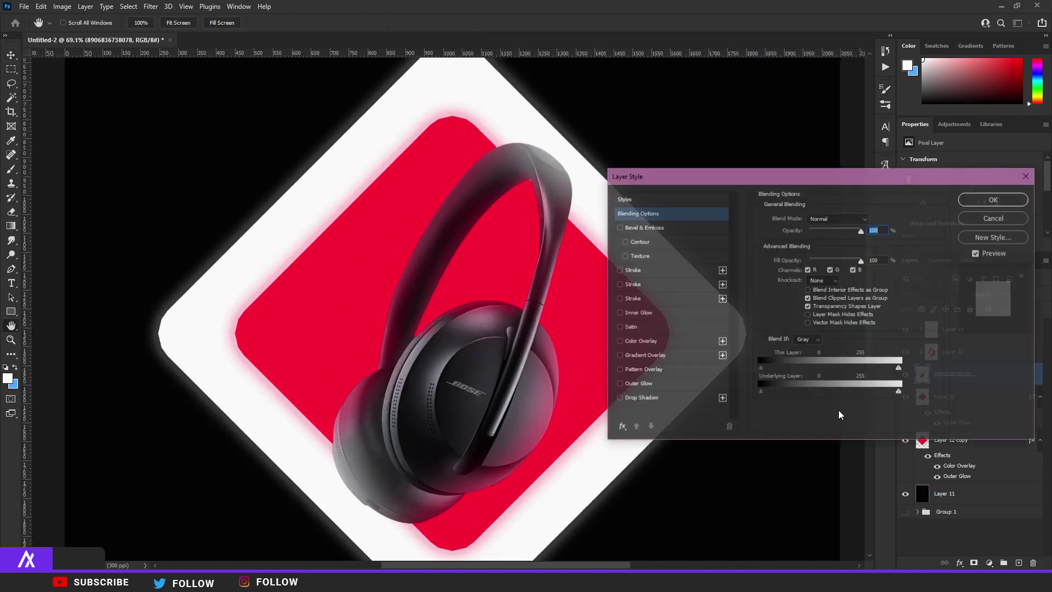
pyautogui.click(646, 385)
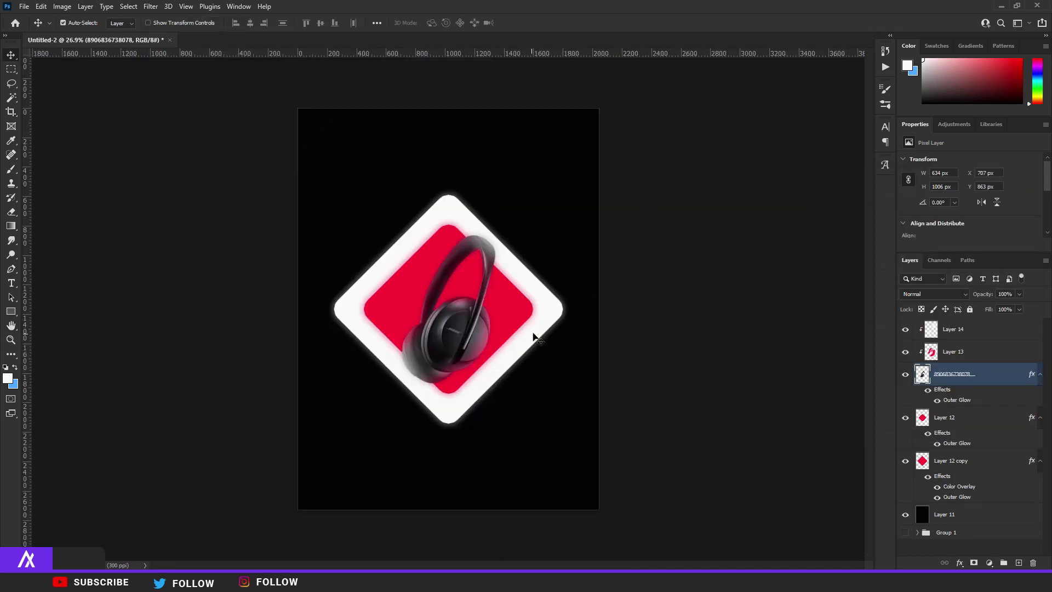
# - Duplicate the large white diamond and move the copy into the poster's lower-left corner
pyautogui.click(551, 320)
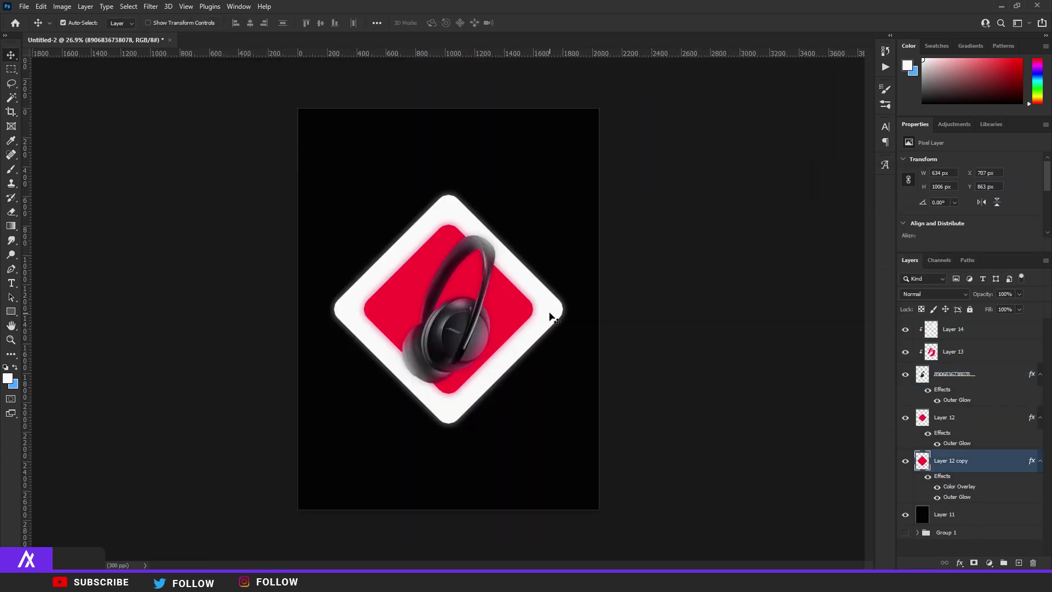
pyautogui.hotkey('ctrl', '0')
pyautogui.hotkey('ctrl', 'j')
pyautogui.hotkey('ctrl', '-')
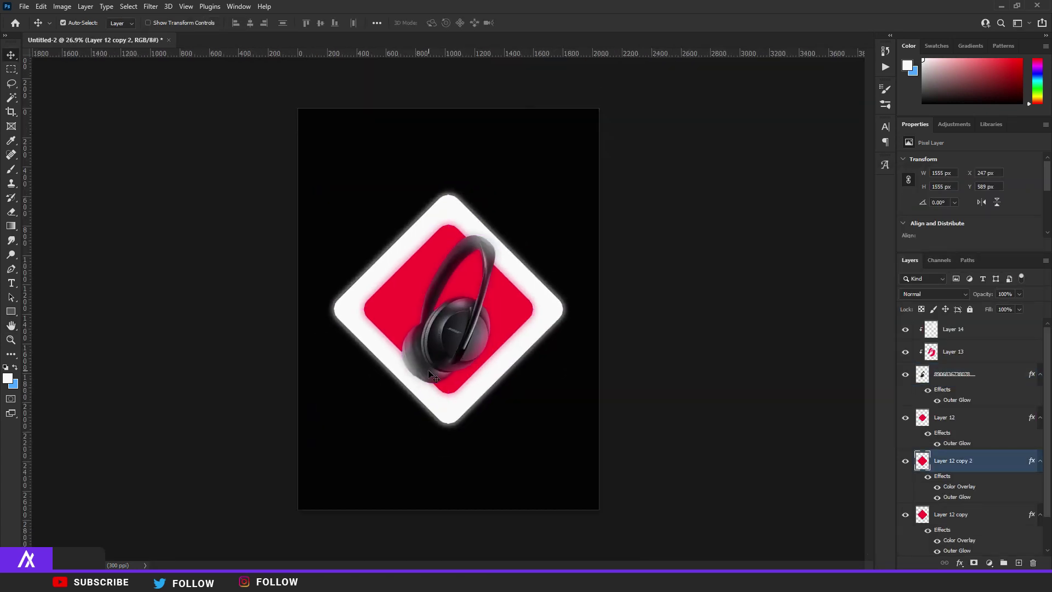
pyautogui.hotkey('ctrl', 't')
pyautogui.moveTo(417, 356); pyautogui.dragTo(289, 445)
pyautogui.press('Return')
# - Place further copies of the white diamond in the poster's upper-right, lower-right and upper-left corners, leaving even black gaps around the central one
pyautogui.hotkey('ctrl', 'j')
pyautogui.scroll(-3, 301, 439)
pyautogui.scroll(3, 329, 432)
pyautogui.moveTo(362, 424); pyautogui.dragTo(584, 414)
pyautogui.moveTo(505, 418); pyautogui.dragTo(507, 419)
pyautogui.scroll(3, 569, 435)
pyautogui.moveTo(437, 459); pyautogui.dragTo(435, 279)
pyautogui.hotkey('ctrl', '0')
pyautogui.scroll(-3, 530, 306)
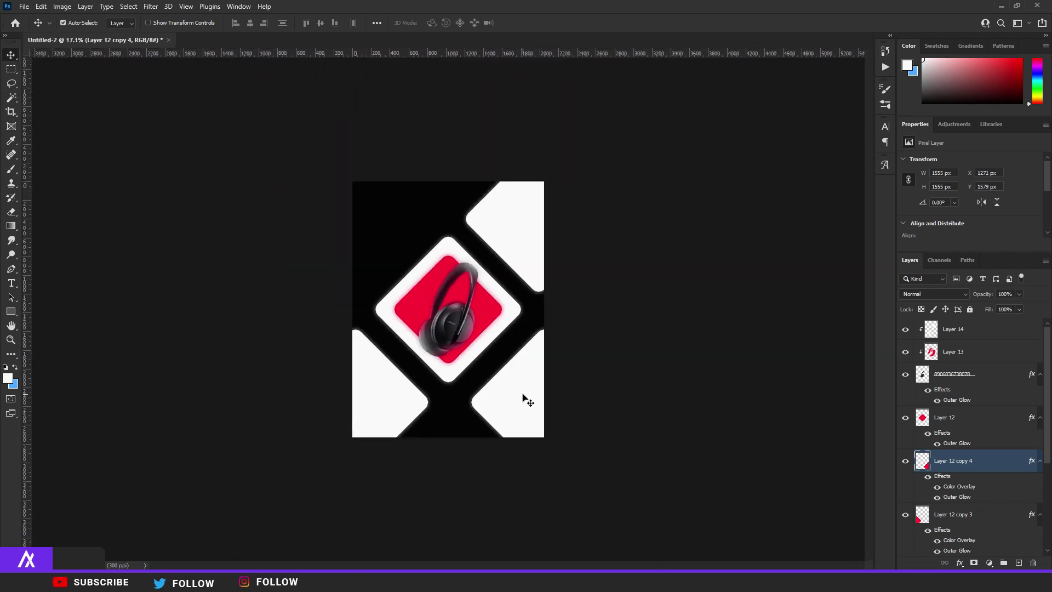
pyautogui.moveTo(532, 400); pyautogui.dragTo(347, 211)
pyautogui.scroll(2, 460, 318)
# - Copy the smaller red diamond onto the white diamond in the poster's lower-right corner
pyautogui.click(520, 294)
pyautogui.moveTo(523, 298); pyautogui.dragTo(630, 433)
pyautogui.scroll(3, 587, 458)
pyautogui.scroll(-8, 493, 450)
pyautogui.scroll(4, 384, 405)
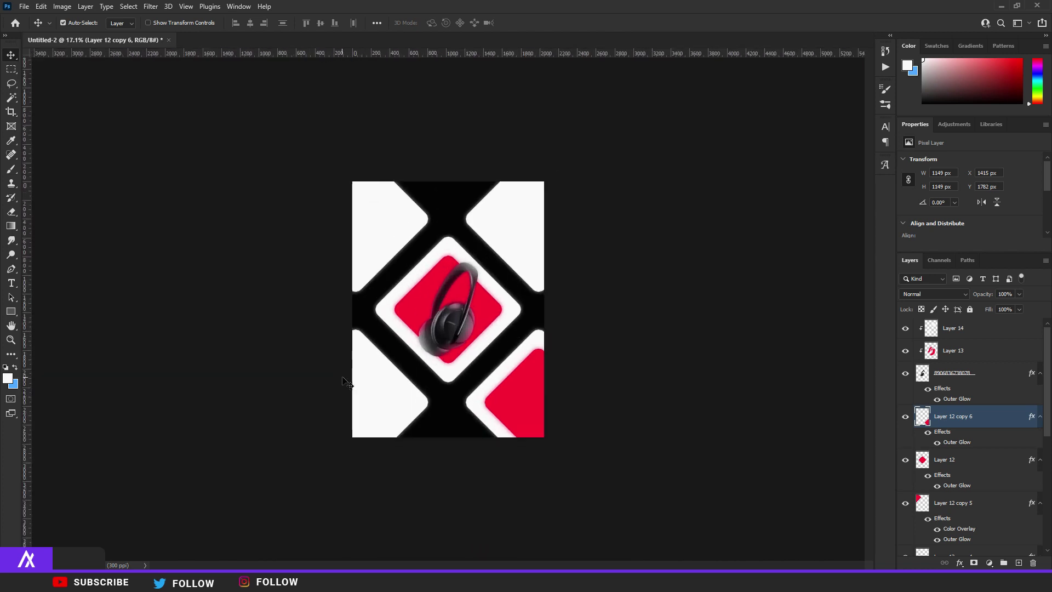
pyautogui.scroll(2, 394, 356)
pyautogui.scroll(-2, 535, 327)
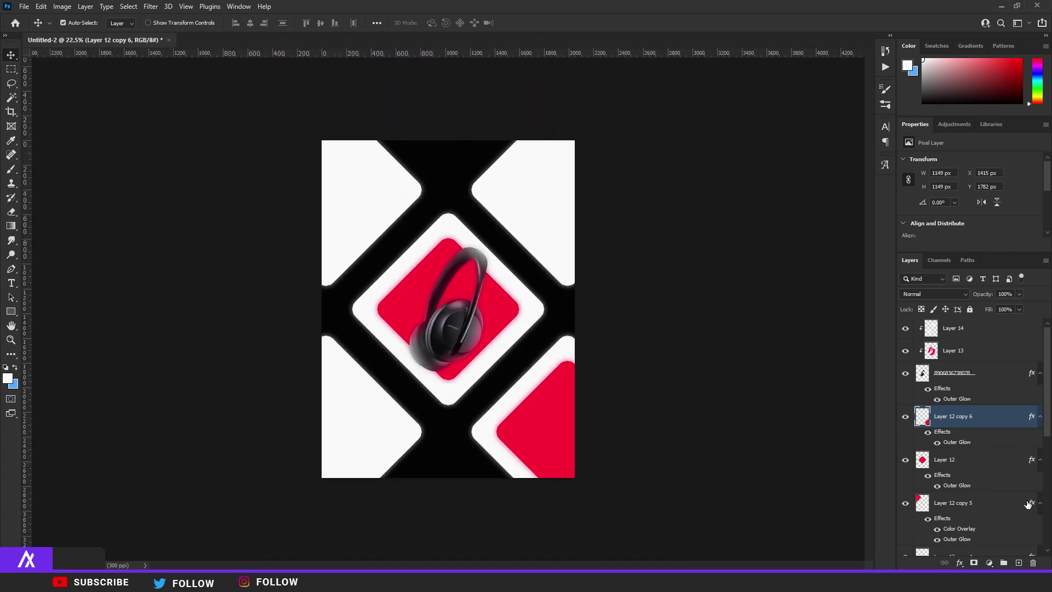
# - On a new layer below the headphones, select a 10 px high strip across the full canvas width and fill it with white
pyautogui.click(1018, 563)
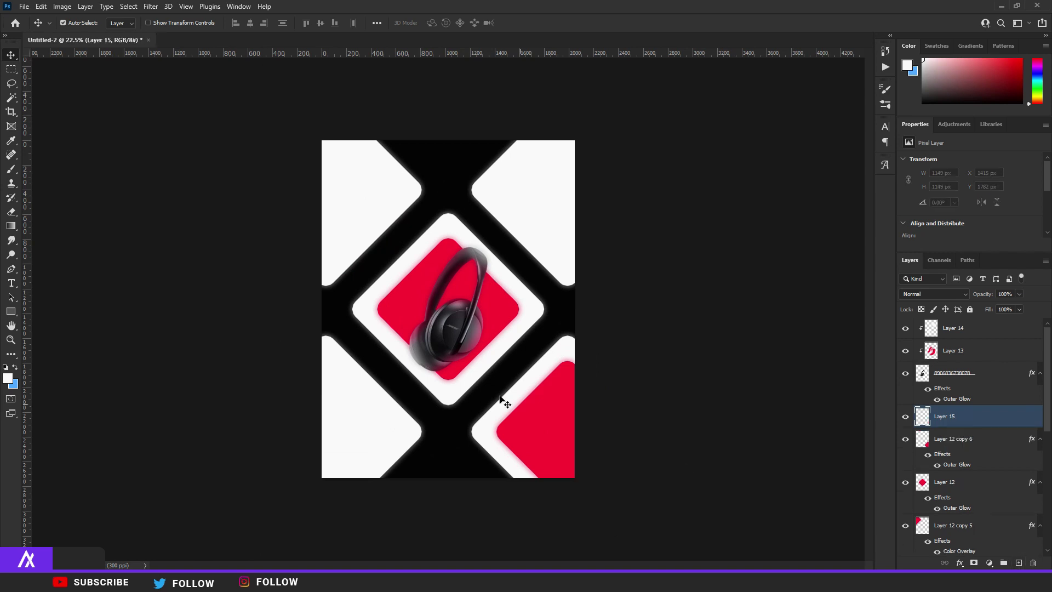
pyautogui.click(11, 71)
pyautogui.moveTo(303, 255); pyautogui.dragTo(636, 256)
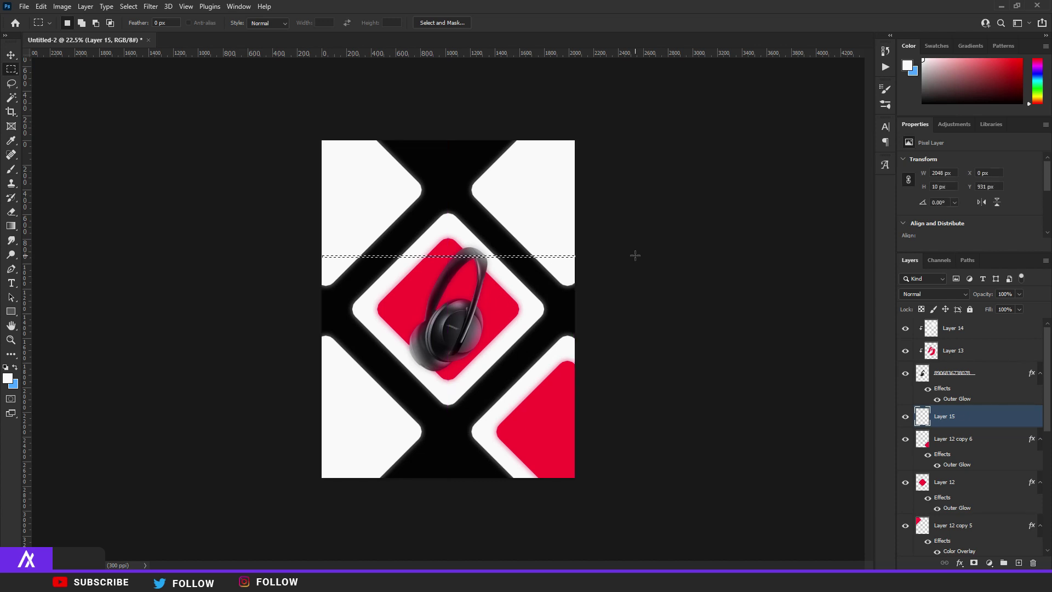
pyautogui.hotkey('alt', 'BackSpace')
pyautogui.hotkey('ctrl', 'd')
# - Rotate the white strip diagonally and place it in the black gap between the upper-left and central diamonds
pyautogui.scroll(4, 494, 234)
pyautogui.hotkey('ctrl', 't')
pyautogui.hotkey('ctrl', '0')
pyautogui.moveTo(430, 195); pyautogui.dragTo(493, 249)
pyautogui.press('Return')
pyautogui.press('v')
pyautogui.moveTo(498, 192); pyautogui.dragTo(435, 143)
pyautogui.scroll(-1, 435, 143)
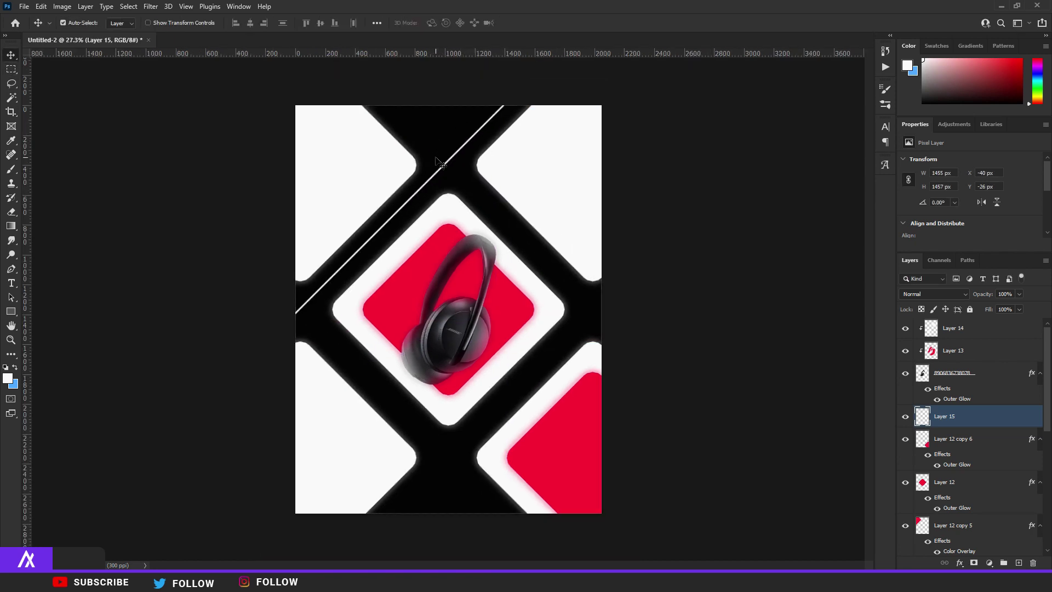
pyautogui.scroll(2, 441, 158)
pyautogui.click(444, 125)
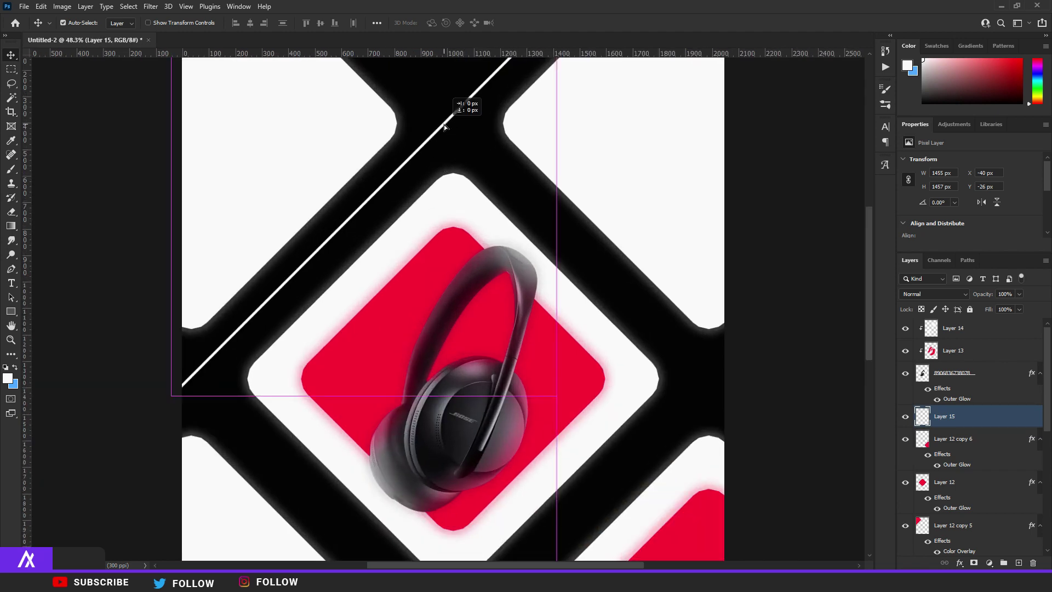
# - Duplicate the diagonal line, turn the copy to the opposite diagonal and place it in the gap between the central and upper-right diamonds
pyautogui.scroll(-2, 446, 133)
pyautogui.hotkey('ctrl', 'j')
pyautogui.hotkey('ctrl', 't')
pyautogui.moveTo(427, 114); pyautogui.dragTo(545, 242)
pyautogui.moveTo(442, 244); pyautogui.dragTo(527, 248)
pyautogui.press('Return')
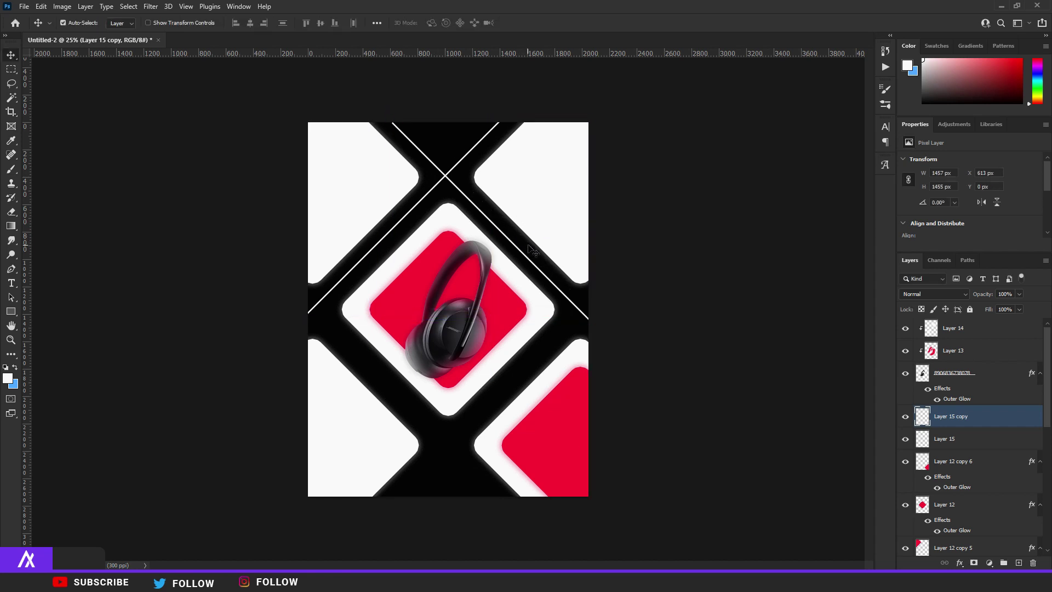
# - Duplicate the upper-right diagonal line into the black gap between the central and lower-left diamonds
pyautogui.scroll(-3, 525, 254)
pyautogui.scroll(3, 442, 302)
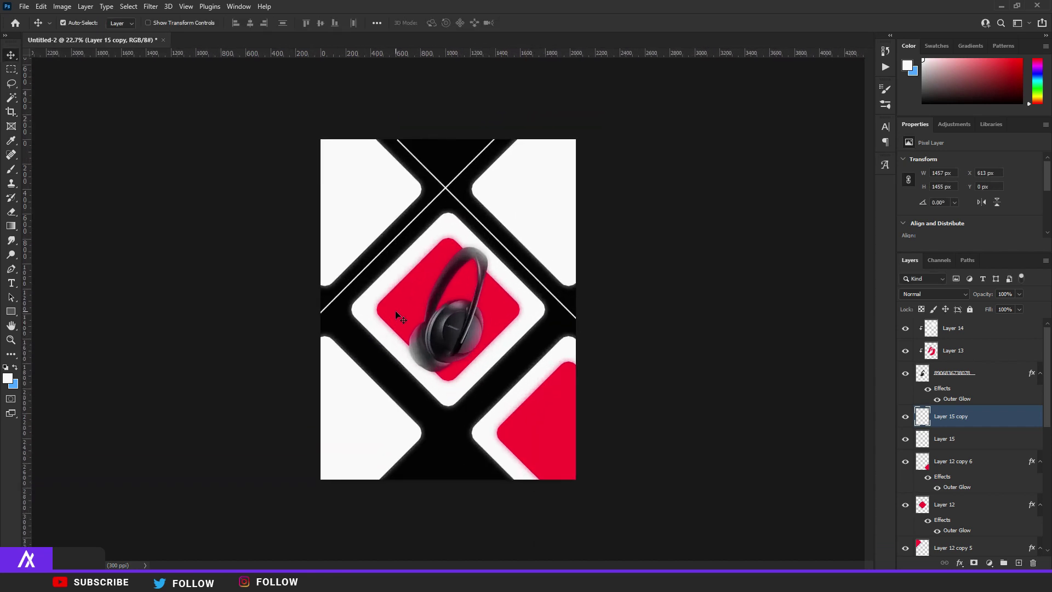
pyautogui.hotkey('ctrl', 'j')
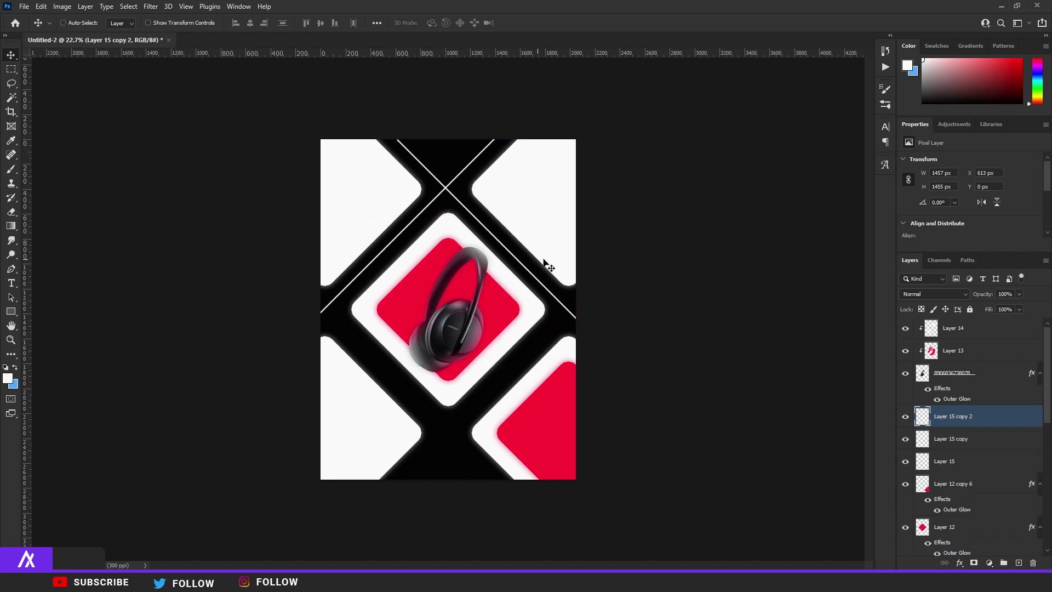
pyautogui.moveTo(532, 273); pyautogui.dragTo(456, 440)
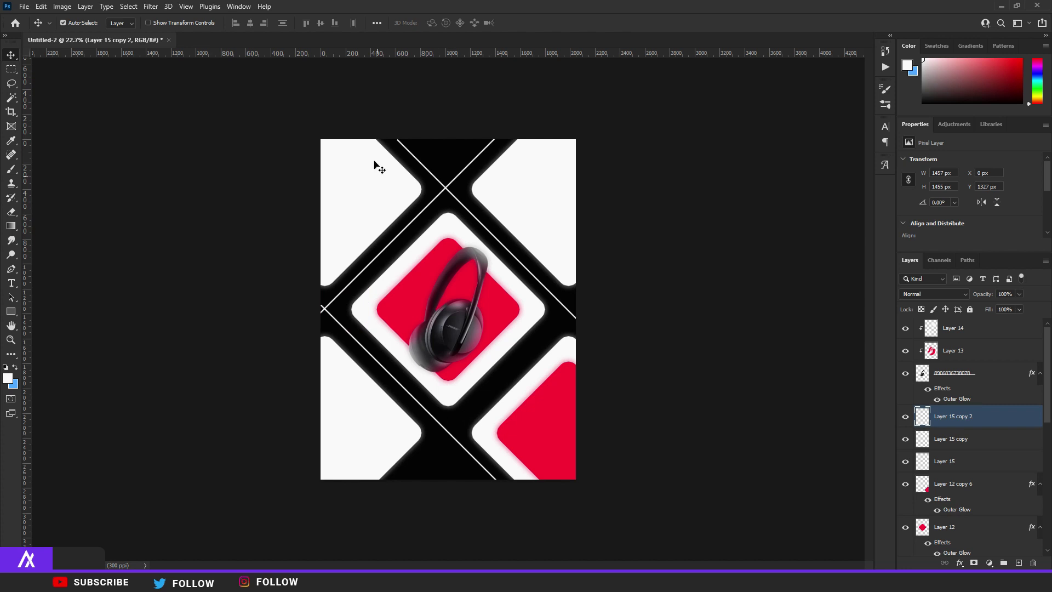
# - Nudge the upper-right diagonal line to X 605 px, Y -9 px to adjust its position in the black gap
pyautogui.scroll(8, 385, 210)
pyautogui.moveTo(401, 229); pyautogui.dragTo(396, 224)
pyautogui.scroll(-3, 418, 242)
pyautogui.moveTo(731, 553); pyautogui.dragTo(491, 310)
pyautogui.moveTo(811, 548); pyautogui.dragTo(401, 196)
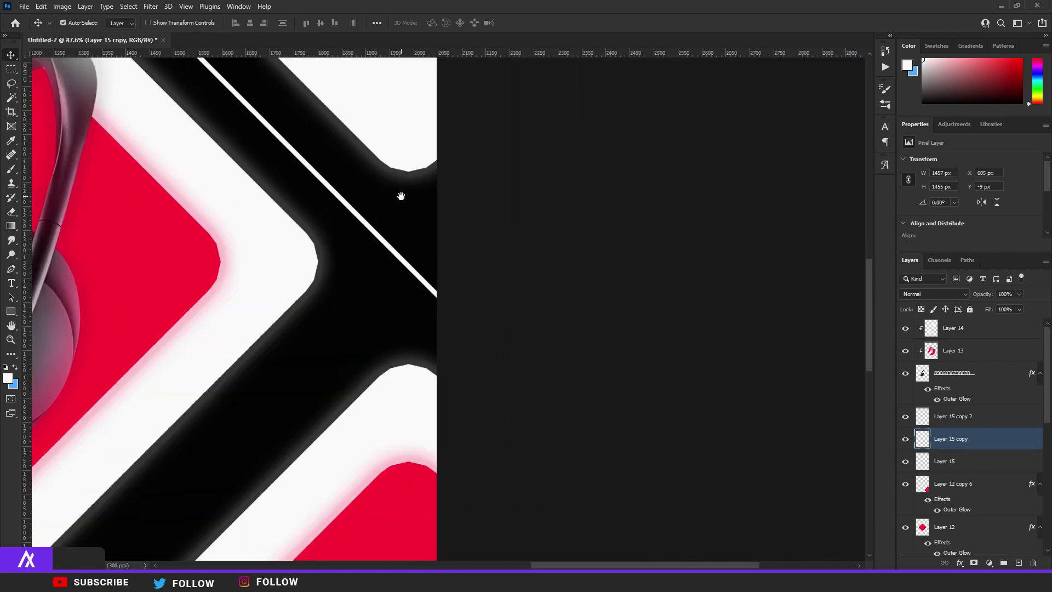
pyautogui.scroll(-6, 401, 196)
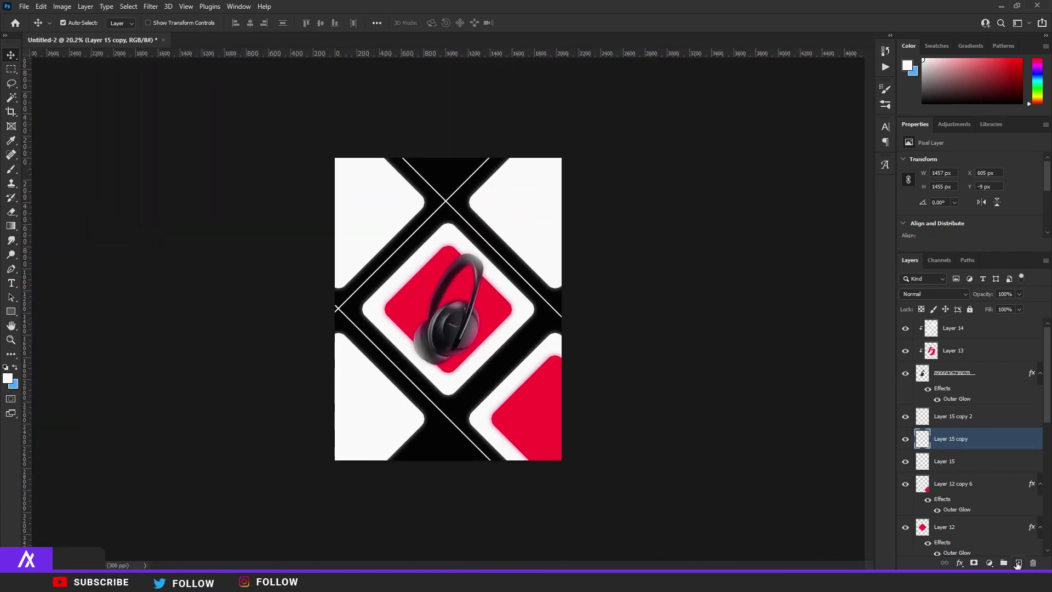
# - Create a new layer and add a horizontal guide across the black gap above the central diamond
pyautogui.click(1017, 564)
pyautogui.click(14, 71)
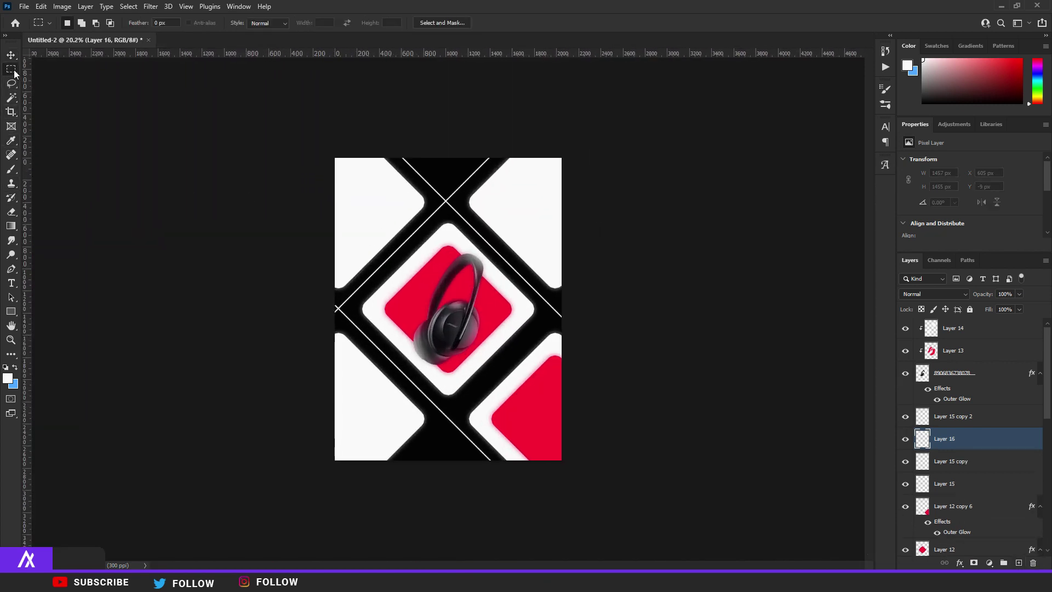
pyautogui.scroll(5, 412, 263)
pyautogui.moveTo(436, 54); pyautogui.dragTo(383, 181)
pyautogui.scroll(3, 376, 171)
pyautogui.scroll(3, 376, 171)
# - Draw a 23 px circular selection centred on the guide in the upper-left black gap and fill it with white
pyautogui.rightClick(14, 74)
pyautogui.click(60, 82)
pyautogui.click(370, 175)
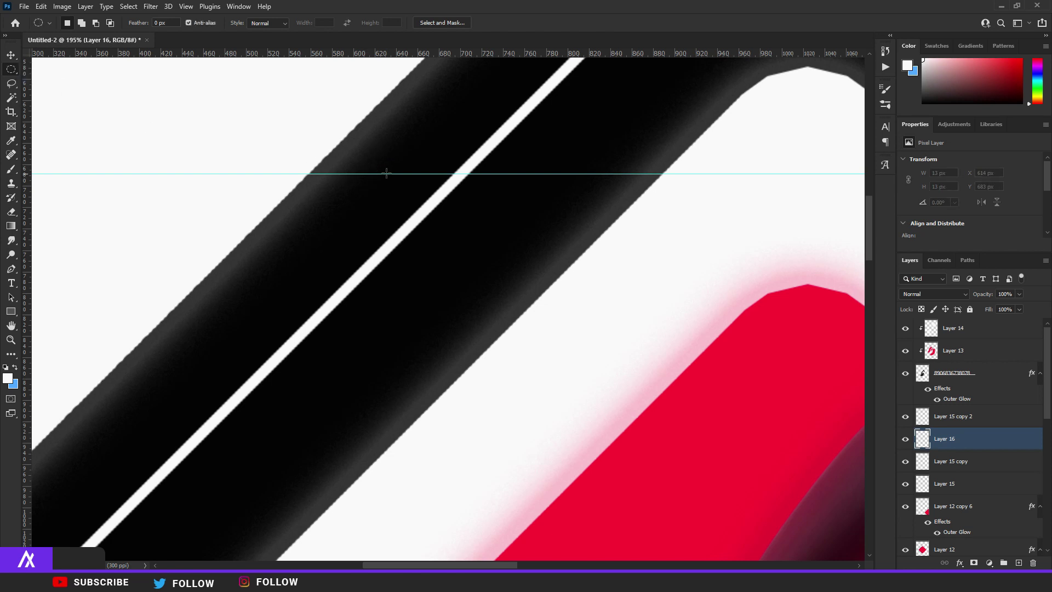
pyautogui.rightClick(6, 70)
pyautogui.click(78, 84)
pyautogui.moveTo(382, 195); pyautogui.dragTo(352, 163)
pyautogui.click(368, 173)
pyautogui.hotkey('alt', 'BackSpace')
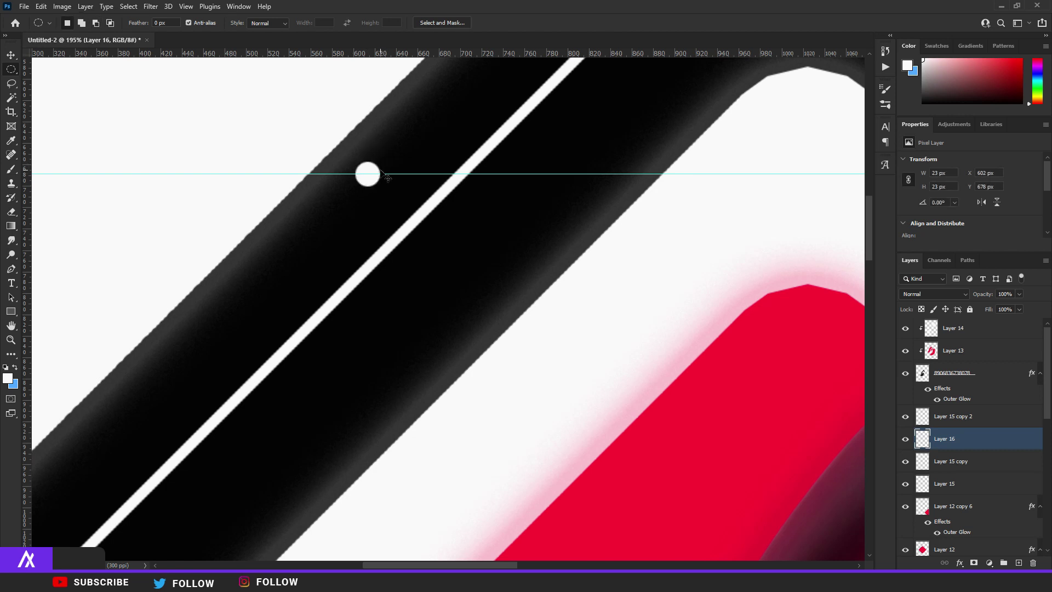
# - Duplicate the white dot into an evenly spaced row of four along the guide and merge the dots into one layer
pyautogui.hotkey('ctrl', 'j')
pyautogui.press('v')
pyautogui.moveTo(367, 181); pyautogui.dragTo(481, 184)
pyautogui.click(405, 179)
pyautogui.keyDown('shift'); pyautogui.click(966, 514); pyautogui.keyUp('shift')
pyautogui.hotkey('ctrl', 'e')
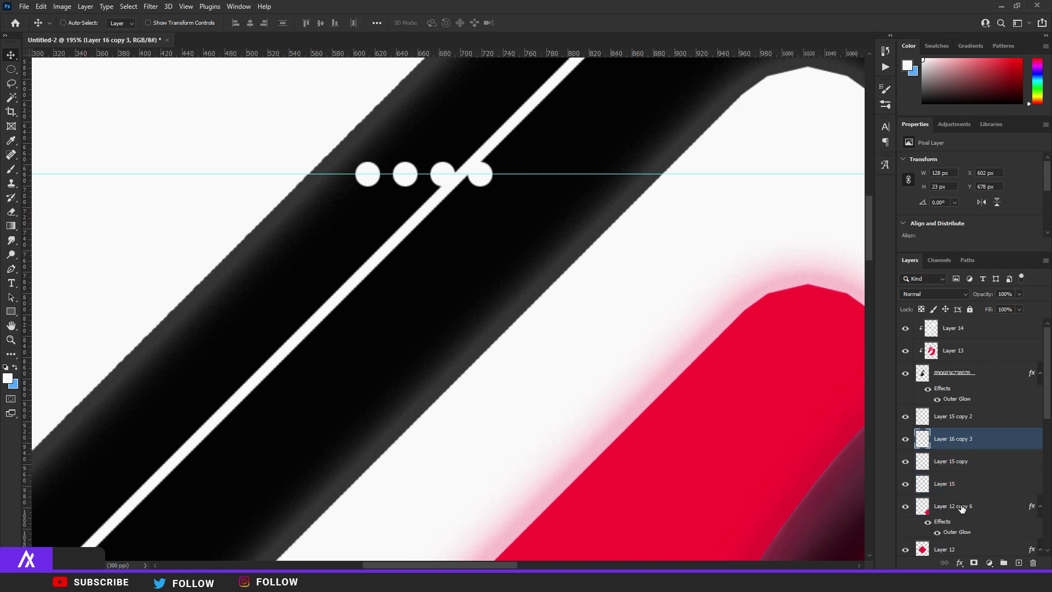
# - Duplicate the four-dot row and place the copy directly beside it along the guide, keeping the same spacing
pyautogui.moveTo(481, 173); pyautogui.dragTo(627, 187)
pyautogui.press('ctrl')
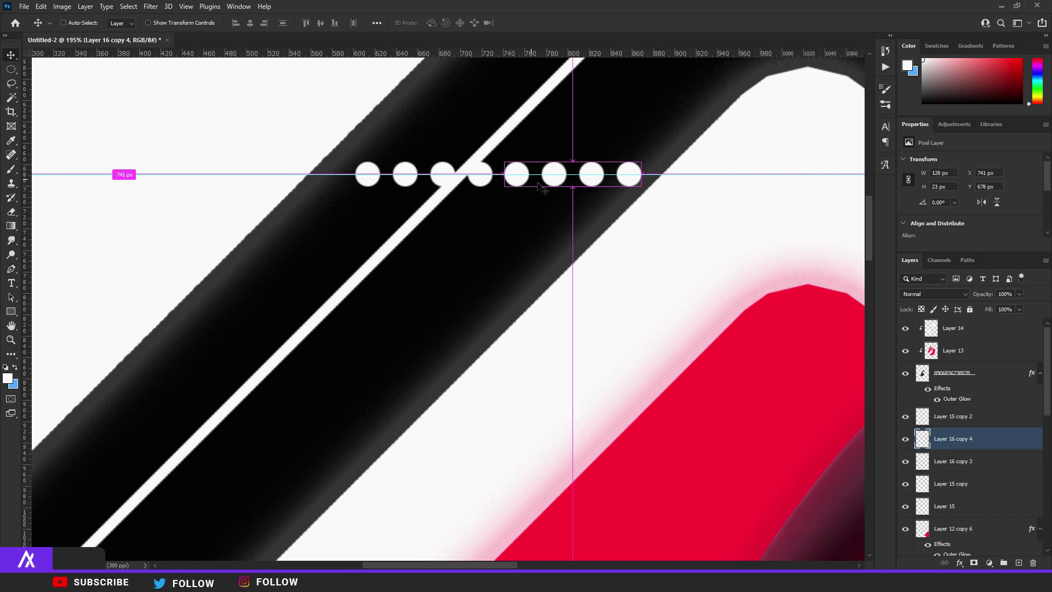
# - Extend the dots into a long diagonal row in the right black gap, then place a copy rotated 90° over the left gap's diagonal line
pyautogui.hotkey('ctrl', 'j')
pyautogui.scroll(-2, 581, 208)
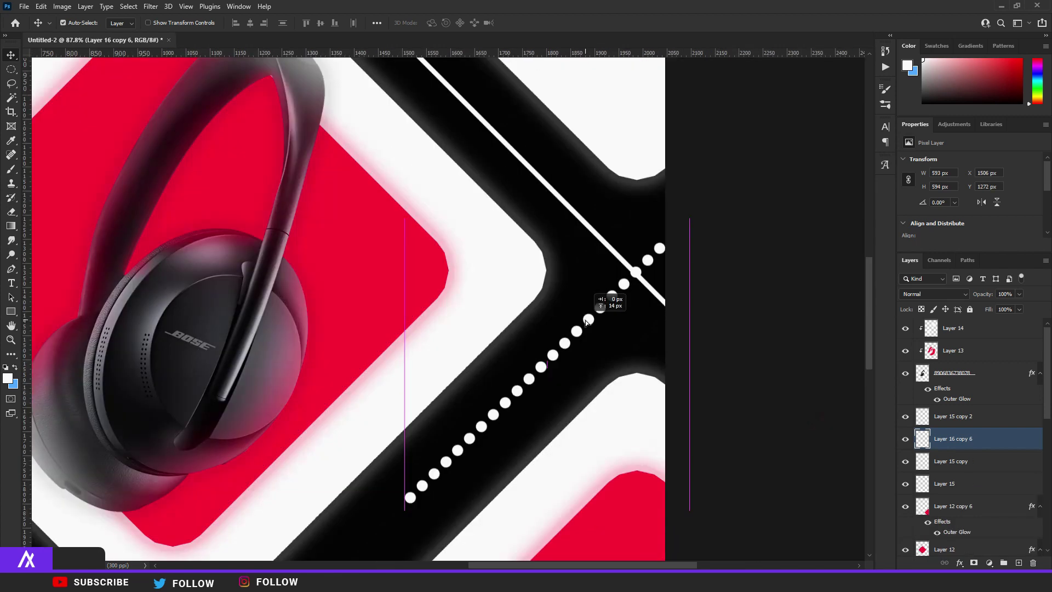
pyautogui.scroll(-4, 577, 340)
pyautogui.hotkey('ctrl', 'j')
pyautogui.hotkey('ctrl', 't')
pyautogui.moveTo(573, 335); pyautogui.dragTo(597, 318)
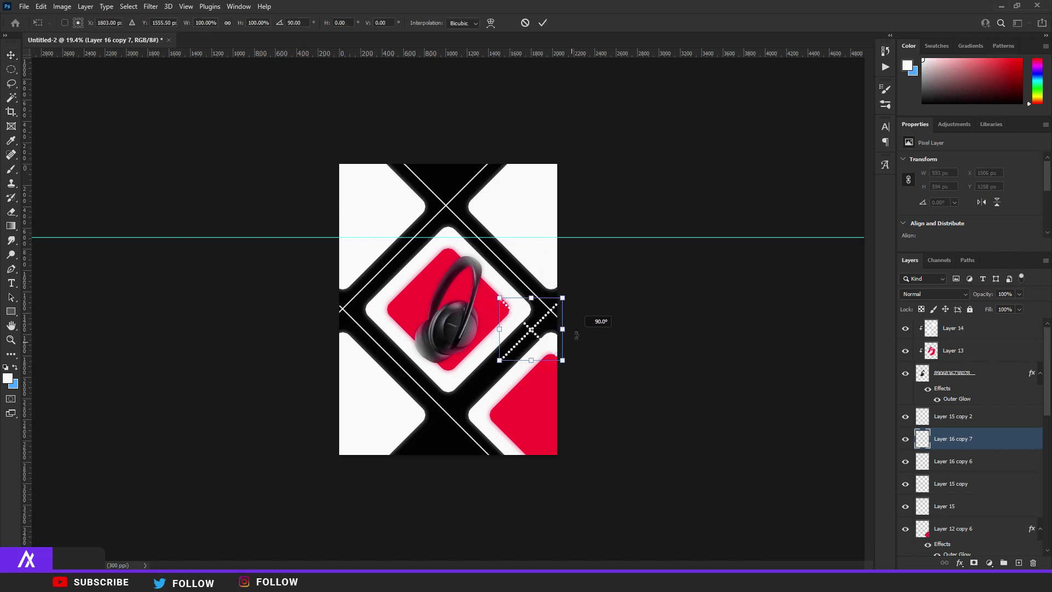
pyautogui.moveTo(532, 340); pyautogui.dragTo(462, 186)
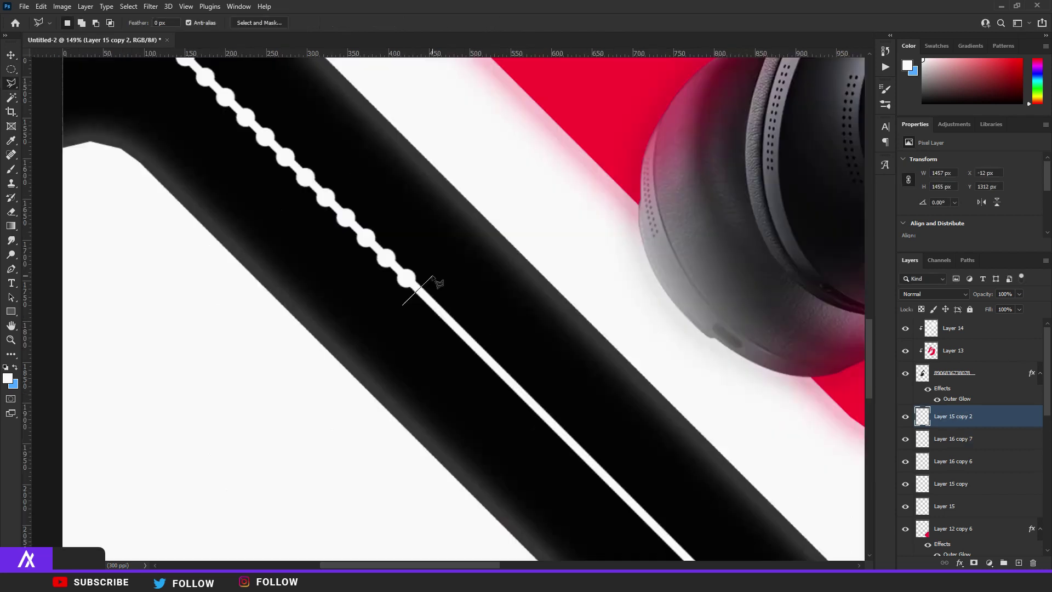
# - Select the stretch of the white diagonal line under the left dot row with the Polygonal Lasso and delete it from Layer 15 copy 2
pyautogui.click(433, 279)
pyautogui.hotkey('ctrl', '-')
pyautogui.click(264, 93)
pyautogui.click(210, 104)
pyautogui.click(236, 220)
pyautogui.click(351, 327)
pyautogui.click(427, 330)
pyautogui.click(427, 307)
pyautogui.hotkey('ctrl', 'f')
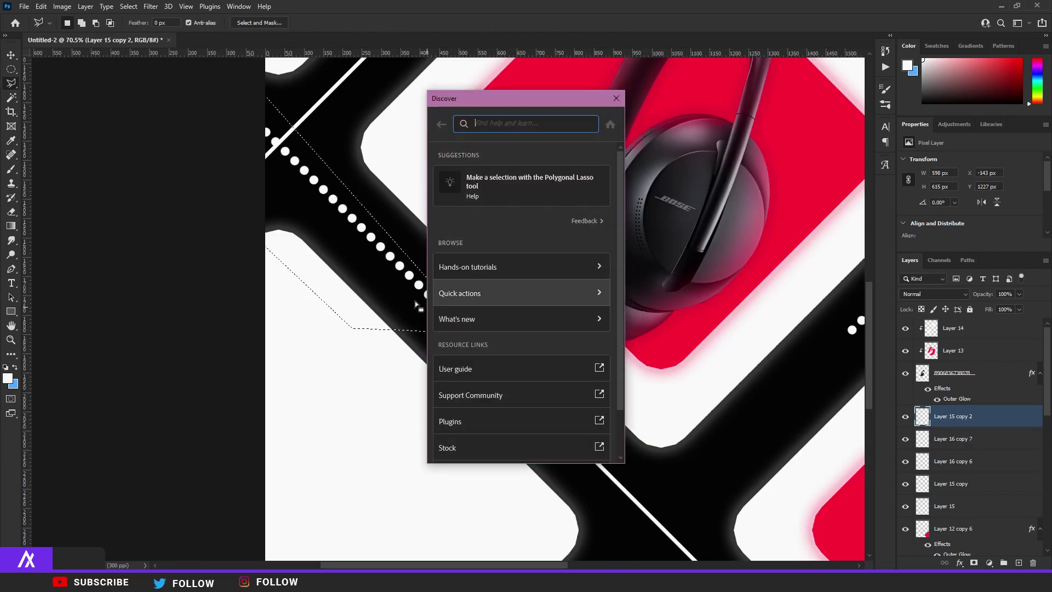
pyautogui.click(612, 100)
pyautogui.hotkey('ctrl', 'd')
# - Nudge the trimmed diagonal line about 3 px right and 3 px down to line it up with the left dot row
pyautogui.scroll(-3, 579, 179)
pyautogui.press('v')
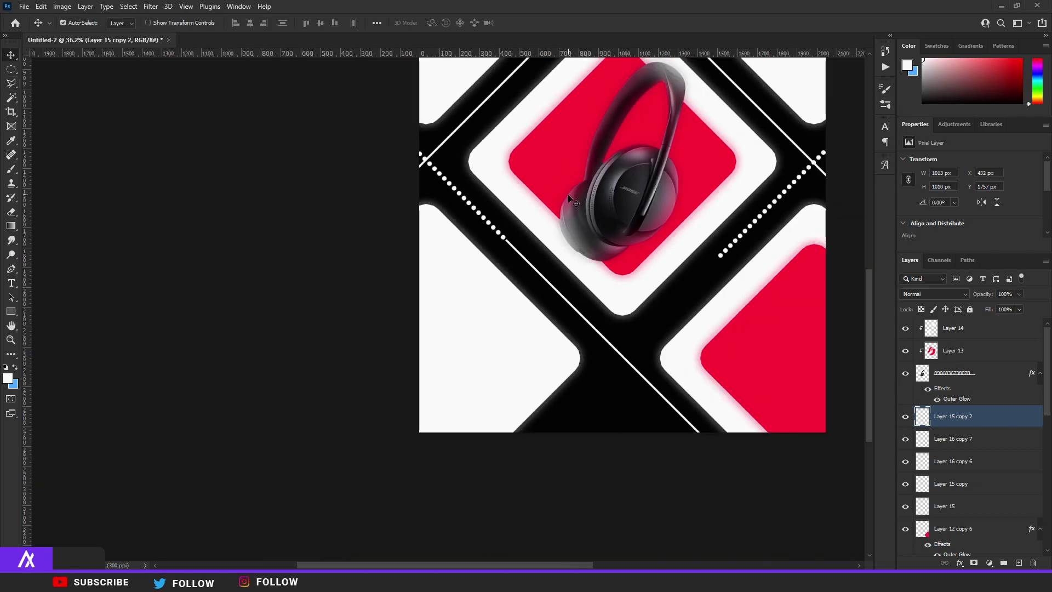
pyautogui.scroll(2, 528, 223)
pyautogui.scroll(2, 510, 252)
pyautogui.moveTo(471, 265); pyautogui.dragTo(474, 266)
pyautogui.hotkey('ctrl', '0')
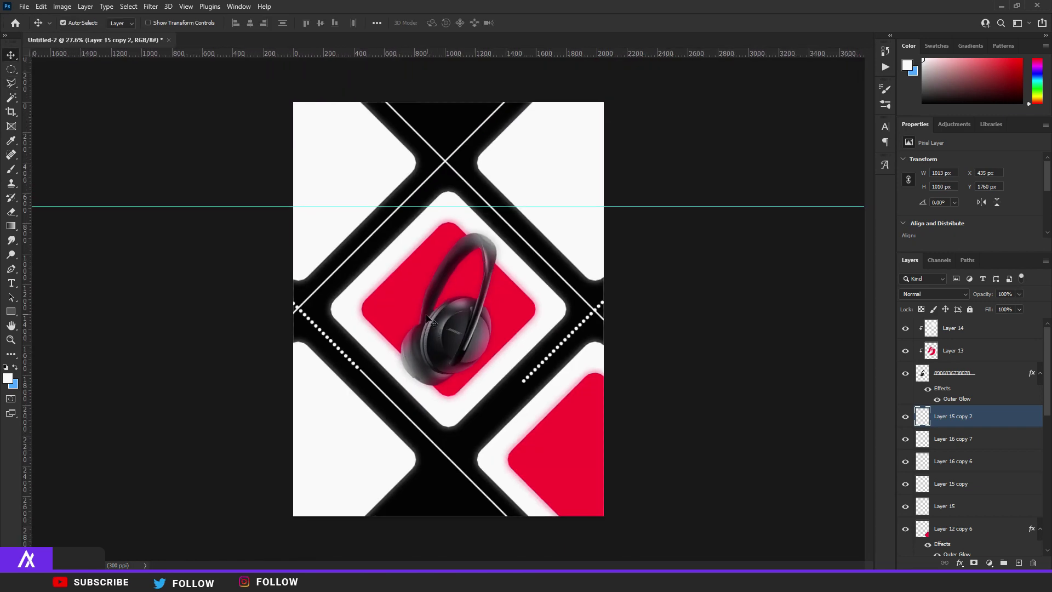
pyautogui.scroll(-1, 433, 315)
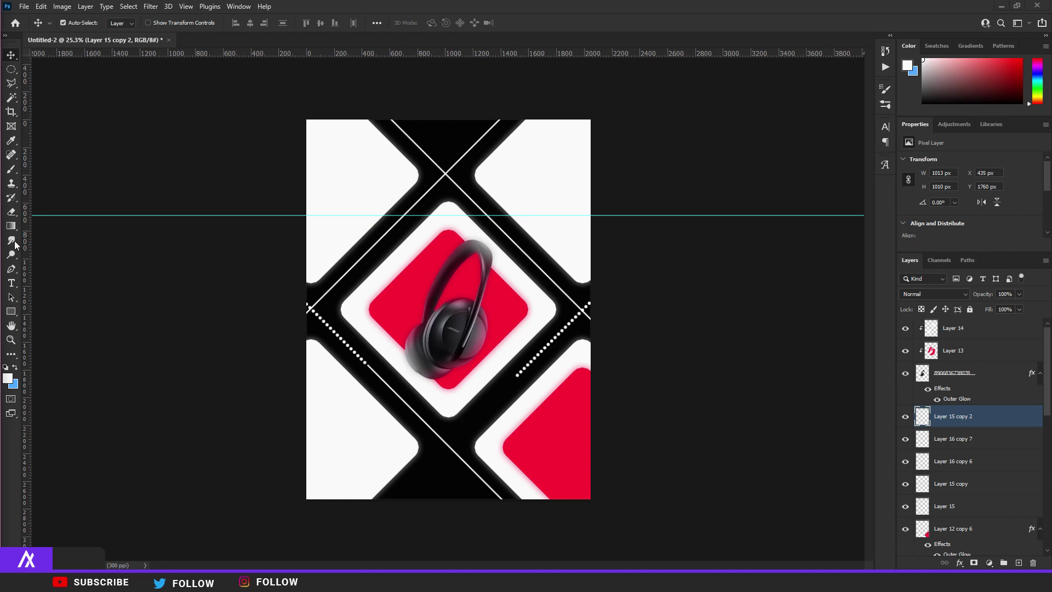
# - Add the text BOSE in Akira Expanded Super Bold at 14 pt, coloured red fe0034
pyautogui.press('t')
pyautogui.click(404, 176)
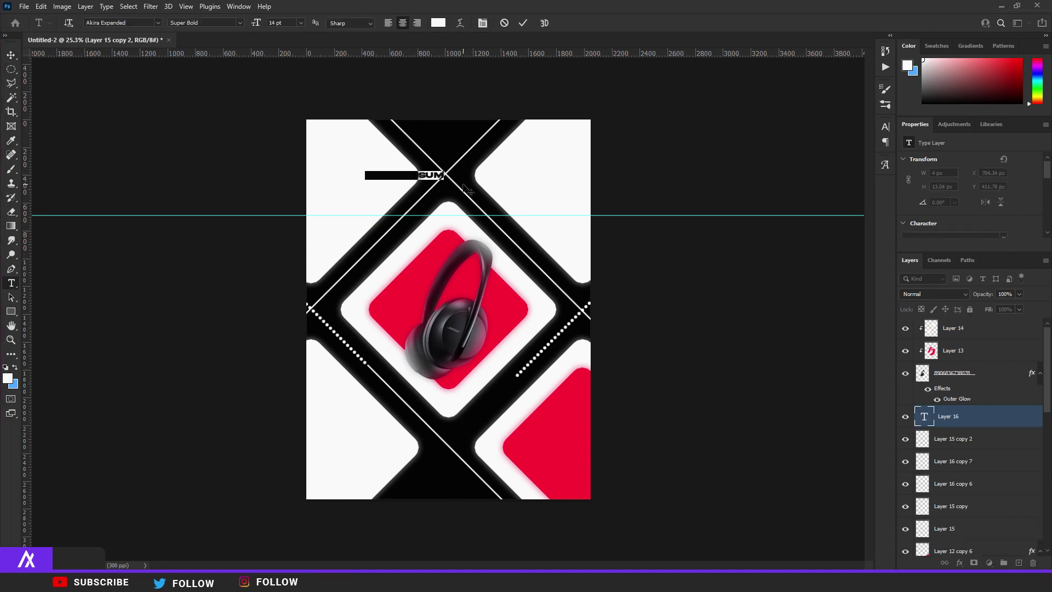
pyautogui.press('BackSpace')
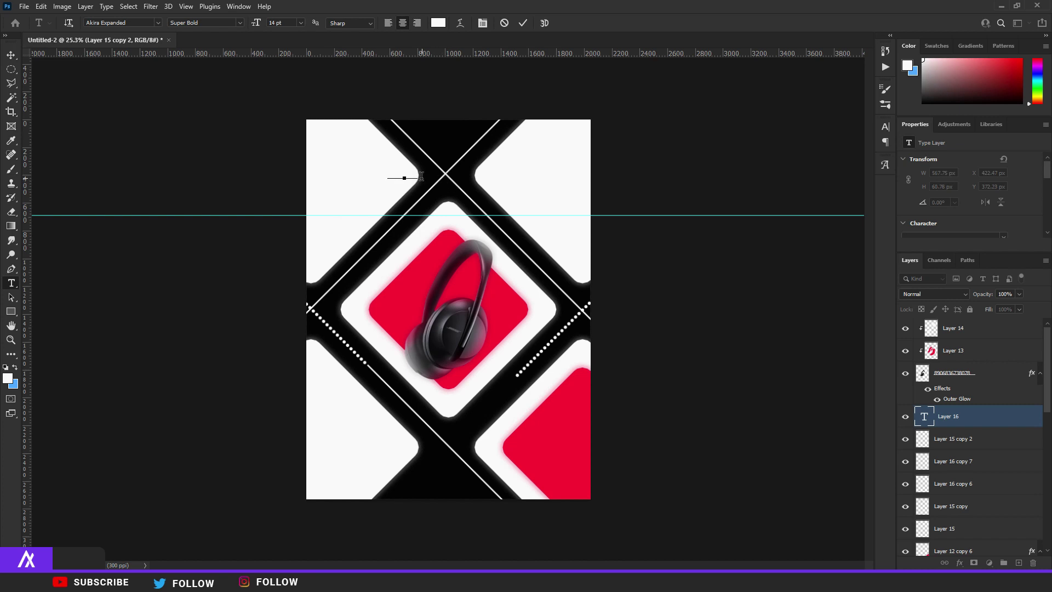
pyautogui.click(9, 378)
pyautogui.write('fe0034')
pyautogui.click(789, 374)
# - Rotate the BOSE text to -45° and place it on the white border along the central red diamond's upper-left edge
pyautogui.click(8, 55)
pyautogui.hotkey('ctrl', 't')
pyautogui.moveTo(434, 160); pyautogui.dragTo(399, 282)
pyautogui.press('Return')
pyautogui.scroll(5, 378, 285)
pyautogui.scroll(-4, 358, 285)
pyautogui.scroll(7, 340, 291)
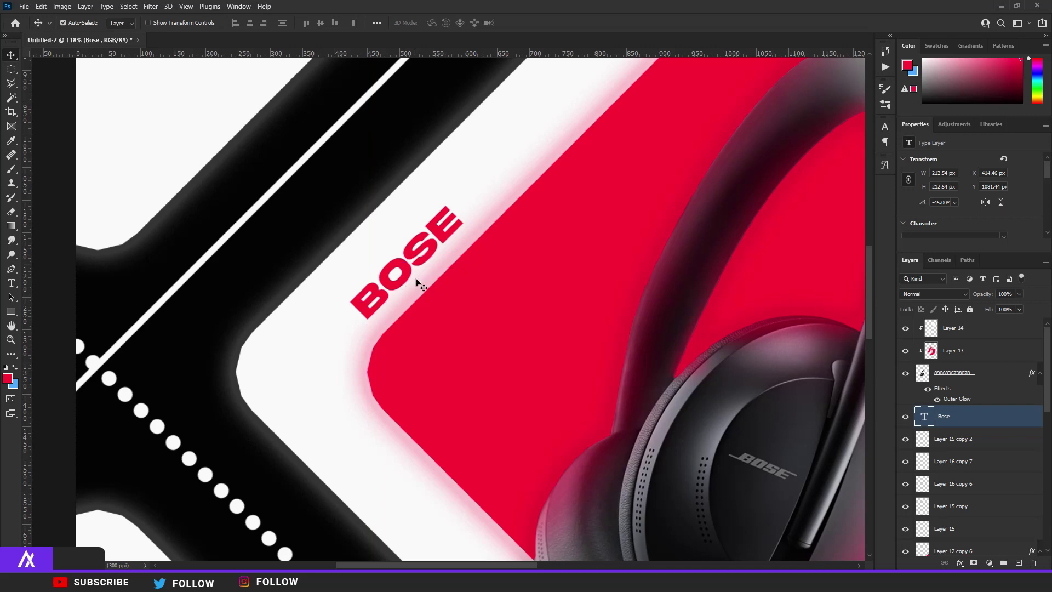
# - Duplicate the BOSE text, rotate the copy to 135° and place it on the white border along the red diamond's lower-right edge
pyautogui.scroll(-3, 399, 282)
pyautogui.scroll(2, 425, 236)
pyautogui.scroll(-3, 410, 240)
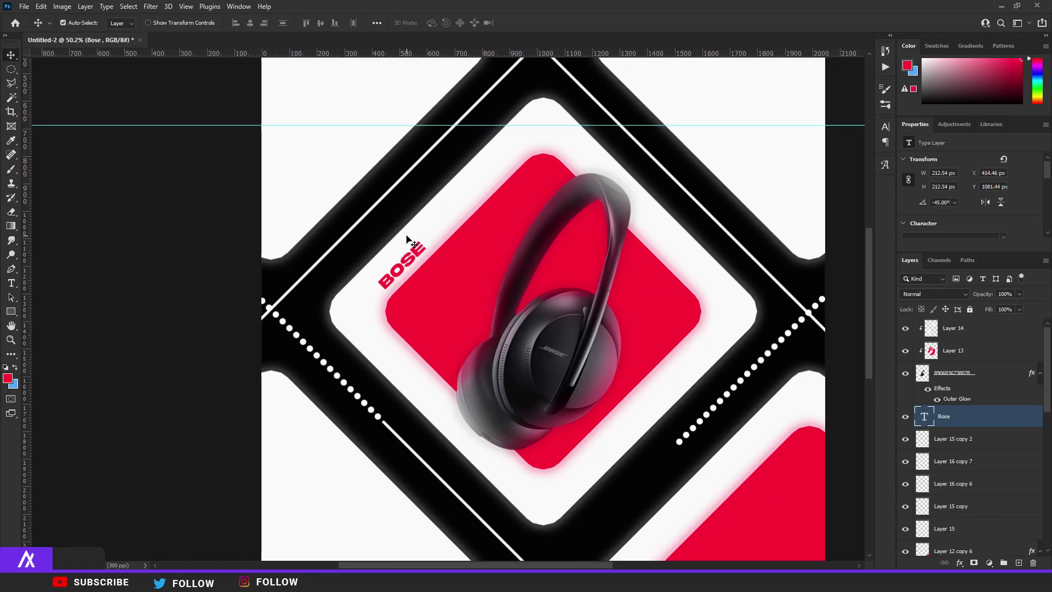
pyautogui.hotkey('ctrl', 'j')
pyautogui.hotkey('ctrl', 't')
pyautogui.moveTo(423, 219); pyautogui.dragTo(382, 324)
pyautogui.moveTo(401, 262); pyautogui.dragTo(704, 357)
pyautogui.press('Return')
pyautogui.scroll(2, 712, 357)
pyautogui.moveTo(707, 315); pyautogui.dragTo(709, 318)
pyautogui.scroll(-9, 709, 321)
pyautogui.scroll(1, 384, 331)
pyautogui.scroll(3, 493, 336)
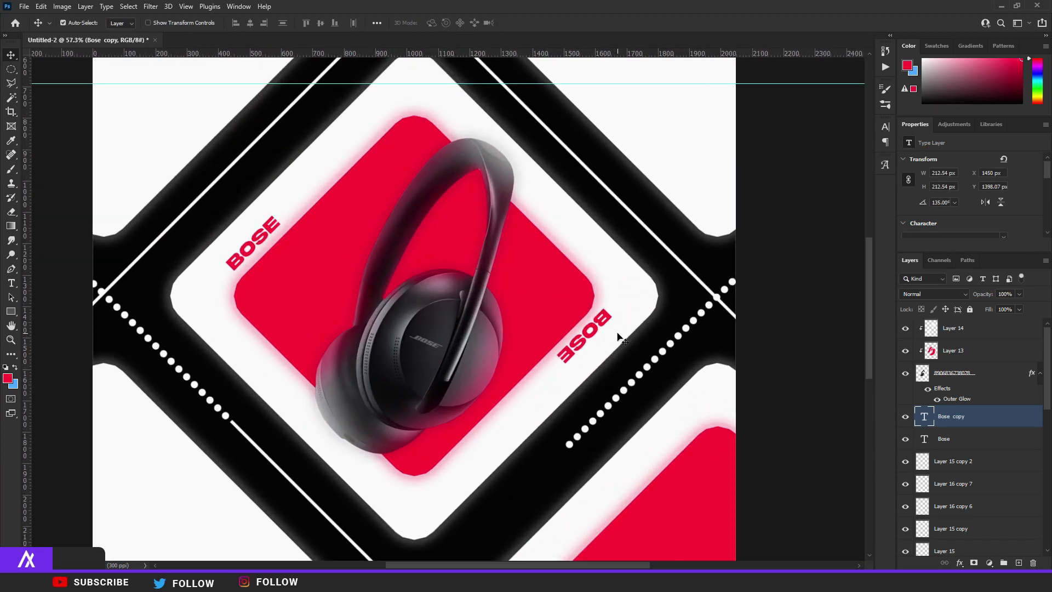
# - Shift the lower-right BOSE copy diagonally down and to the left along the white border, about 28 px across and 30 px down
pyautogui.scroll(-3, 548, 329)
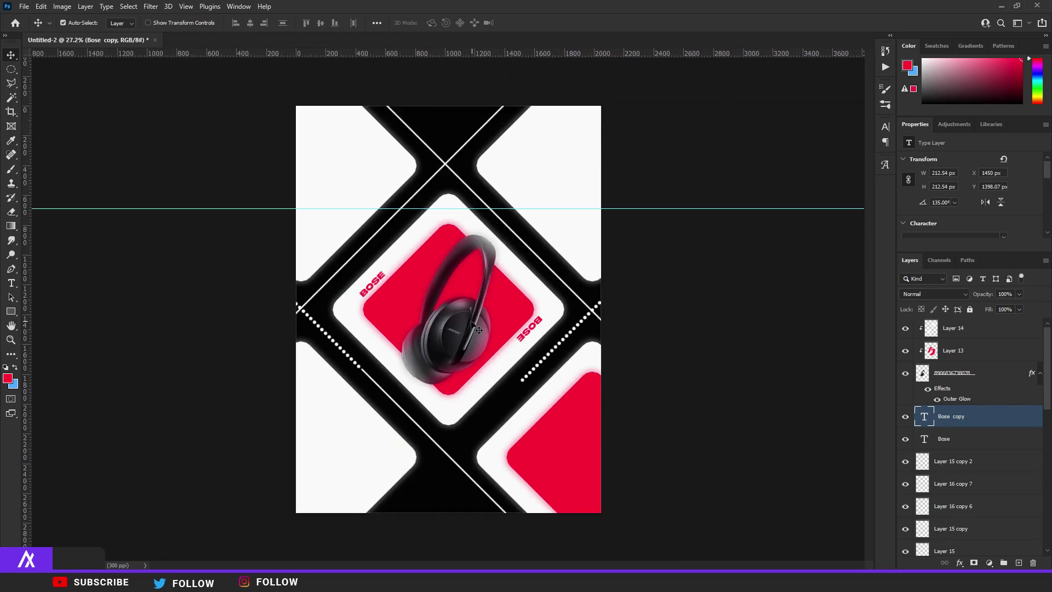
pyautogui.scroll(2, 480, 327)
pyautogui.moveTo(564, 326); pyautogui.dragTo(557, 333)
pyautogui.scroll(-4, 306, 327)
pyautogui.scroll(2, 315, 324)
# - Add the text HEADPHONES across the upper poster in white Akira Expanded Super Bold at 83 pt
pyautogui.click(11, 283)
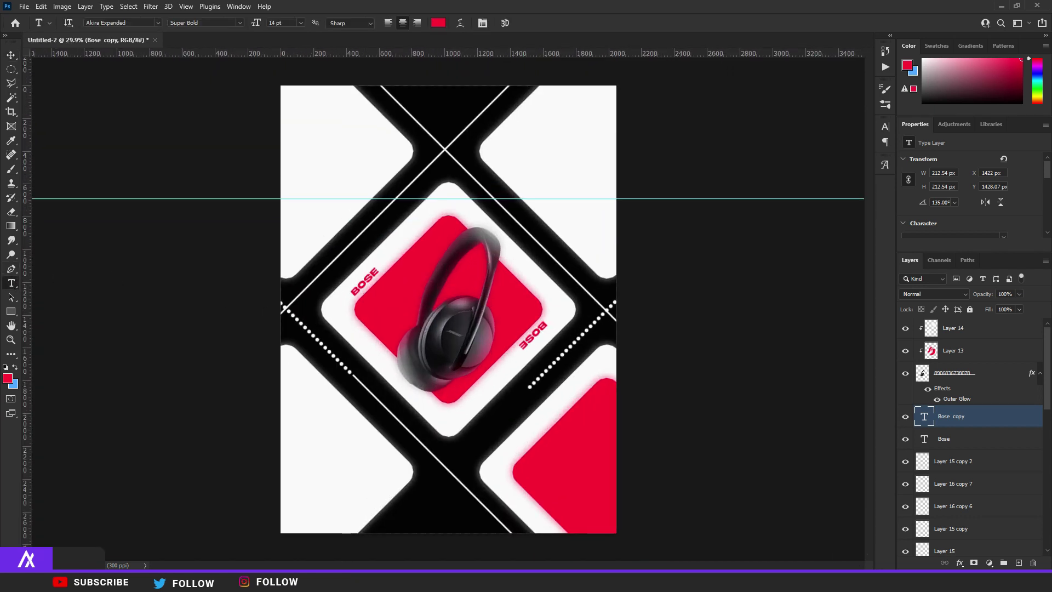
pyautogui.click(365, 186)
pyautogui.write('HEADPHONES')
pyautogui.hotkey('ctrl', 'a')
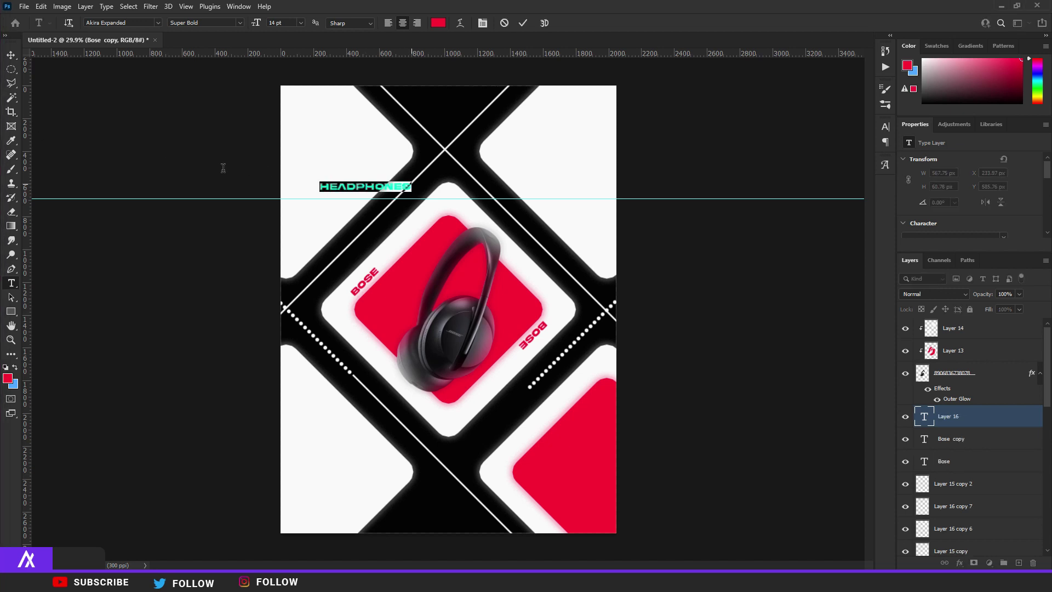
pyautogui.click(438, 22)
pyautogui.click(797, 371)
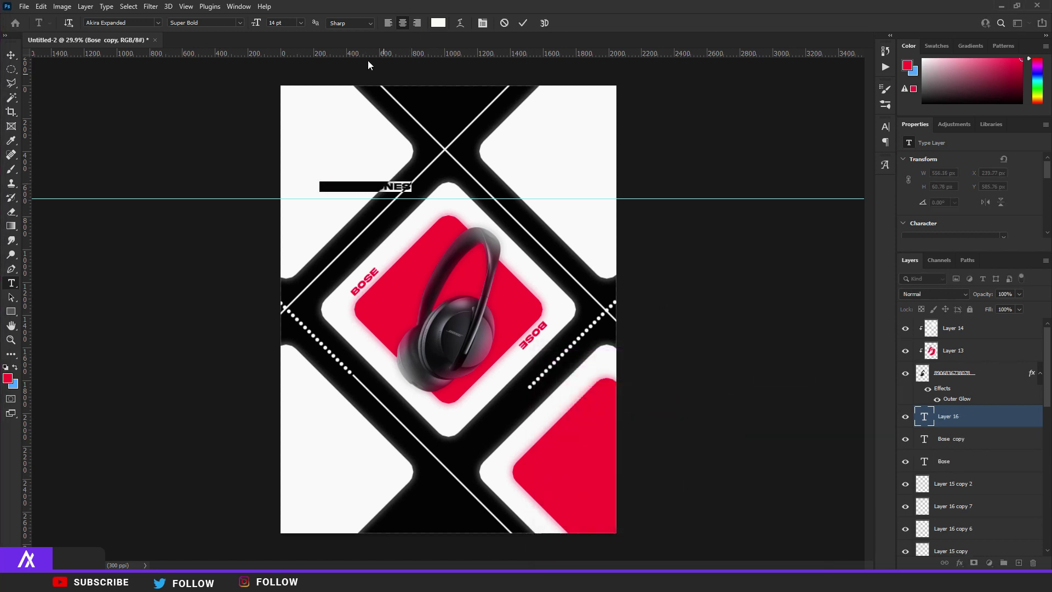
pyautogui.moveTo(256, 23); pyautogui.dragTo(759, 285)
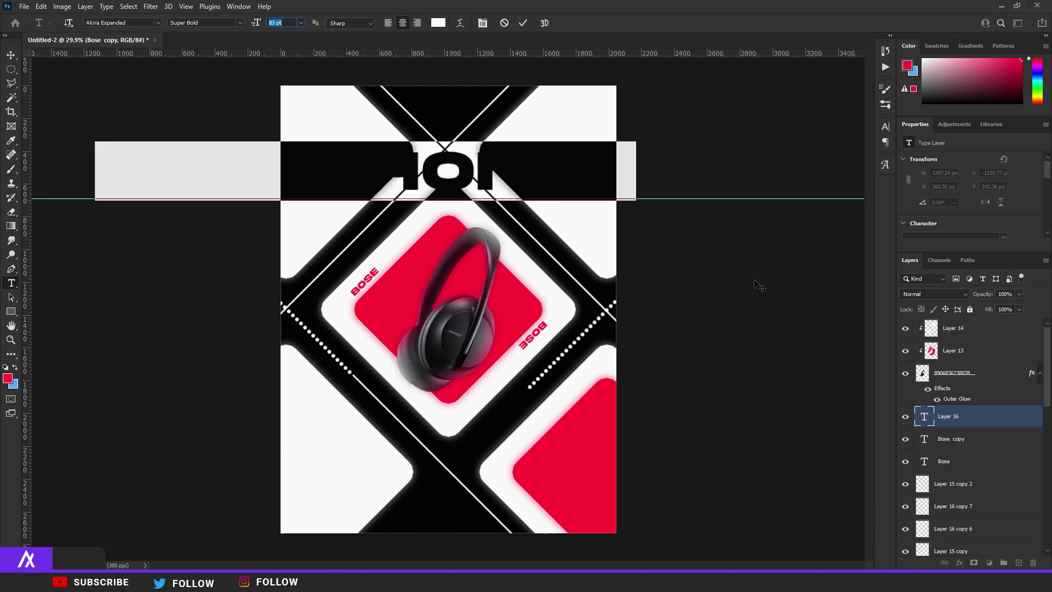
pyautogui.click(603, 199)
# - Turn the HEADPHONES text into an outline with 0% fill and a 3 px outside stroke in f9f9f9
pyautogui.click(988, 418)
pyautogui.doubleClick(988, 418)
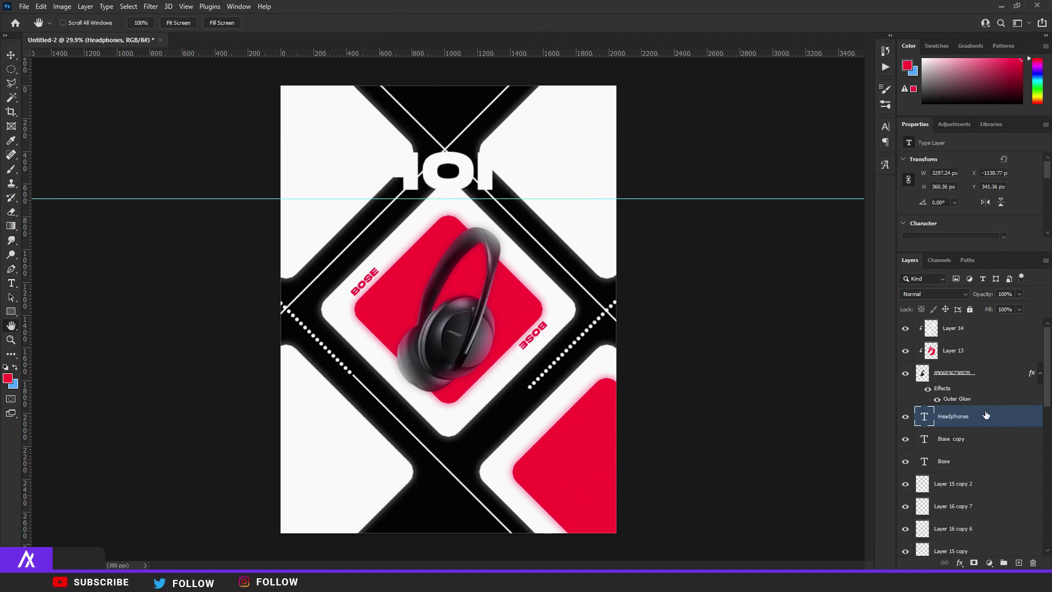
pyautogui.click(643, 272)
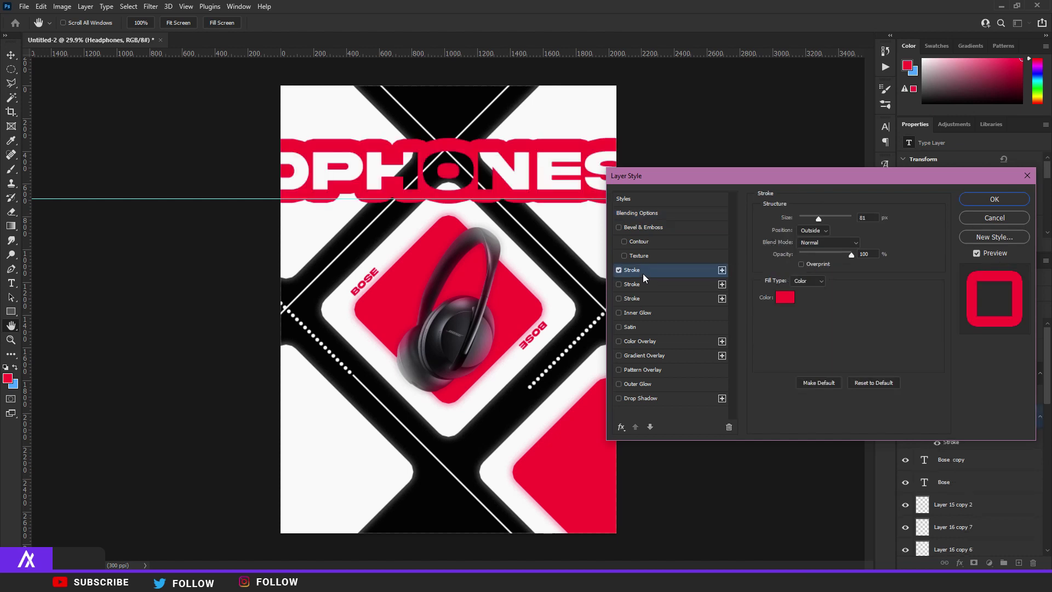
pyautogui.click(784, 297)
pyautogui.click(543, 379)
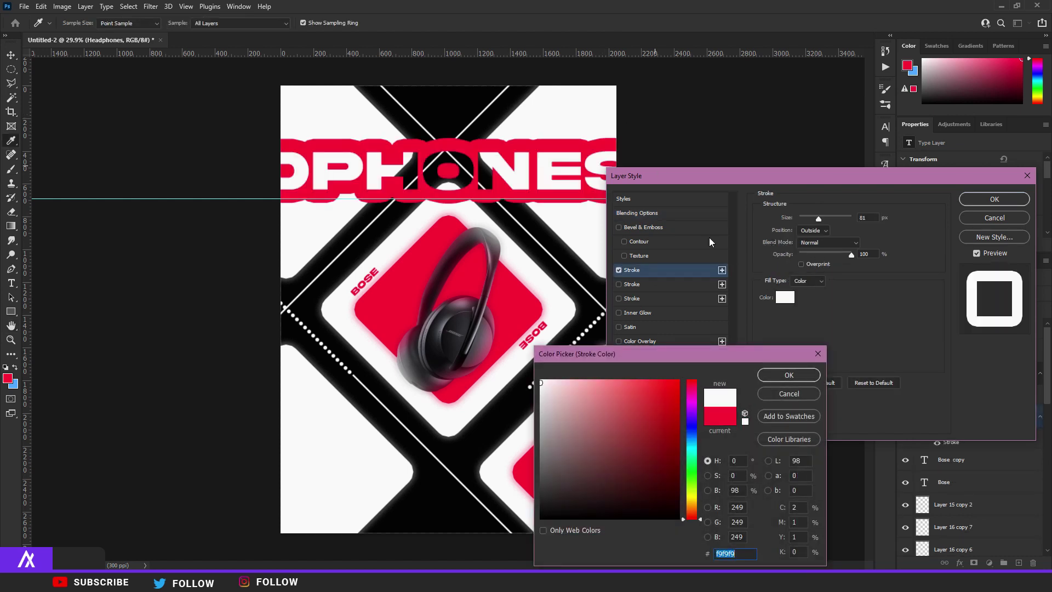
pyautogui.click(791, 371)
pyautogui.click(802, 219)
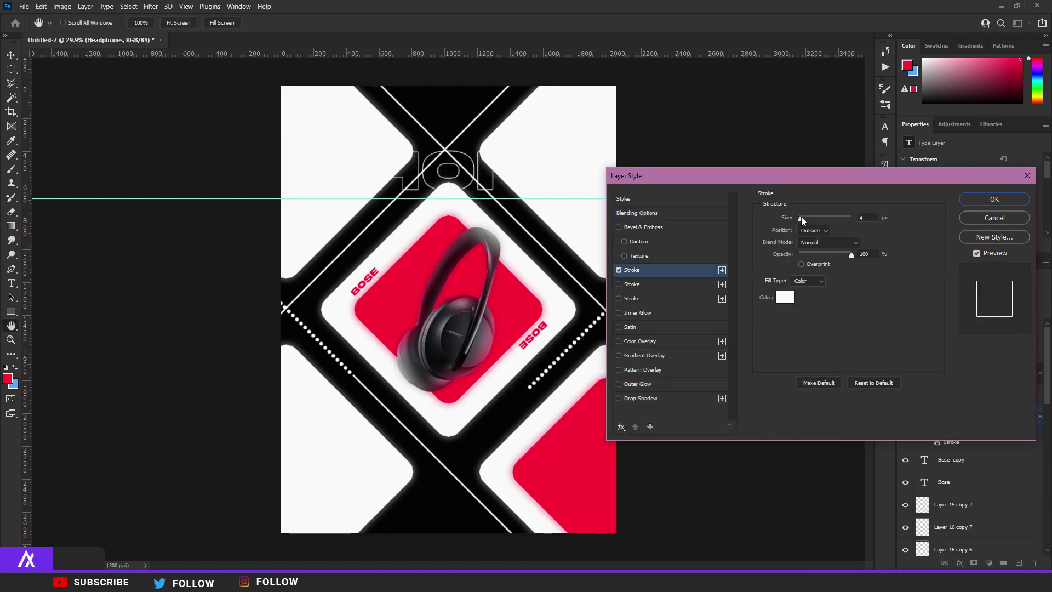
pyautogui.moveTo(801, 216); pyautogui.dragTo(800, 216)
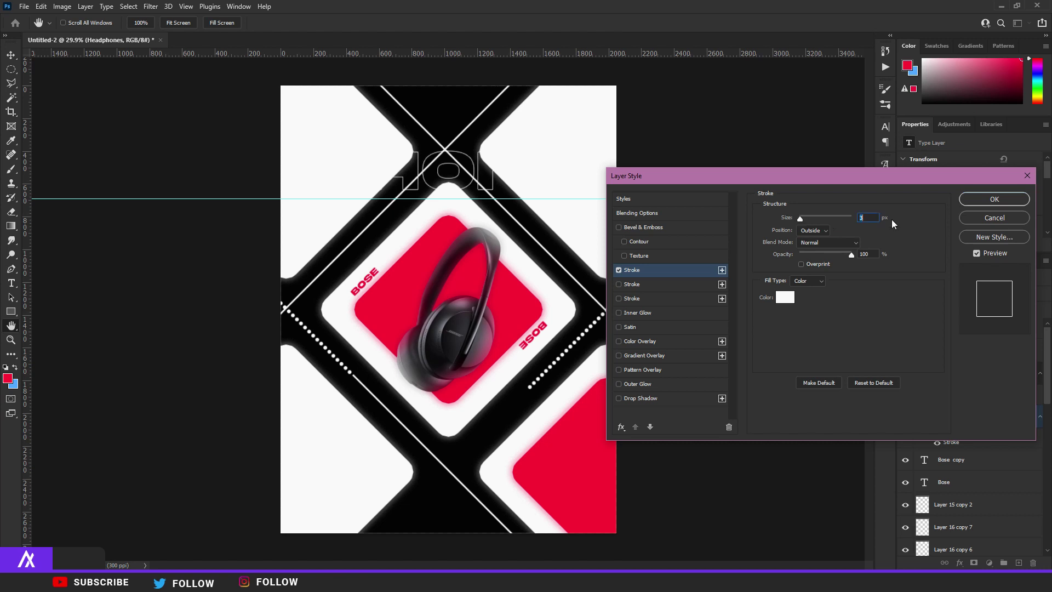
pyautogui.click(995, 199)
# - Rotate the outlined HEADPHONES text to -45° and place it along the black gap on the central diamond's upper-left side
pyautogui.hotkey('ctrl', '-')
pyautogui.hotkey('ctrl', '-')
pyautogui.hotkey('ctrl', 't')
pyautogui.moveTo(511, 160); pyautogui.dragTo(428, 110)
pyautogui.moveTo(445, 169); pyautogui.dragTo(447, 213)
pyautogui.press('Return')
pyautogui.scroll(6, 447, 214)
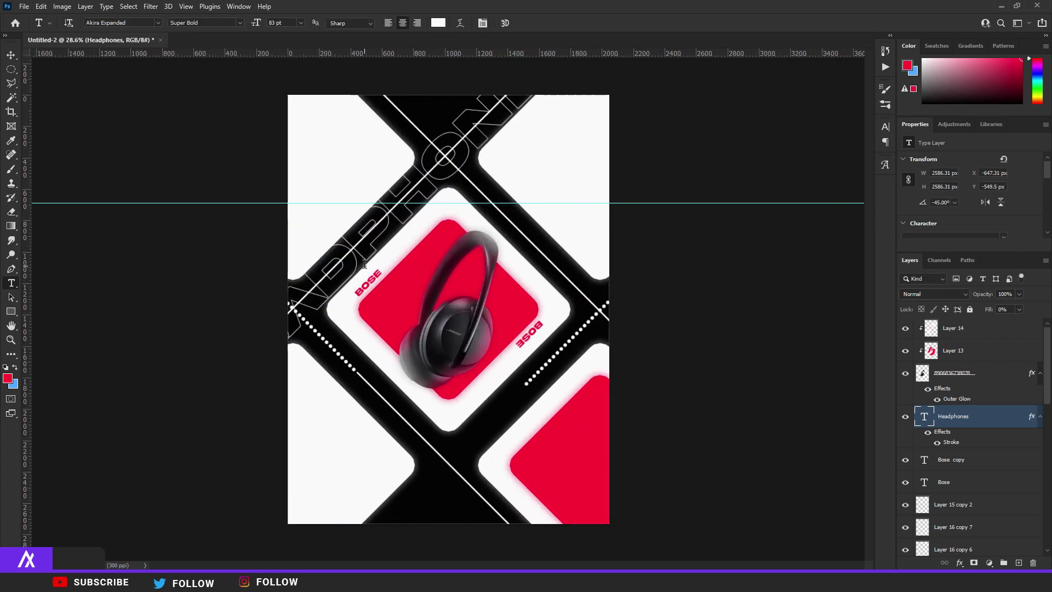
# - Centre the outlined HEADPHONES text on the white diagonal line and enlarge it slightly to about 2612 px wide to fill the gap
pyautogui.scroll(2, 350, 249)
pyautogui.scroll(-3, 353, 251)
pyautogui.moveTo(357, 253); pyautogui.dragTo(361, 256)
pyautogui.scroll(-2, 361, 256)
pyautogui.hotkey('ctrl', 't')
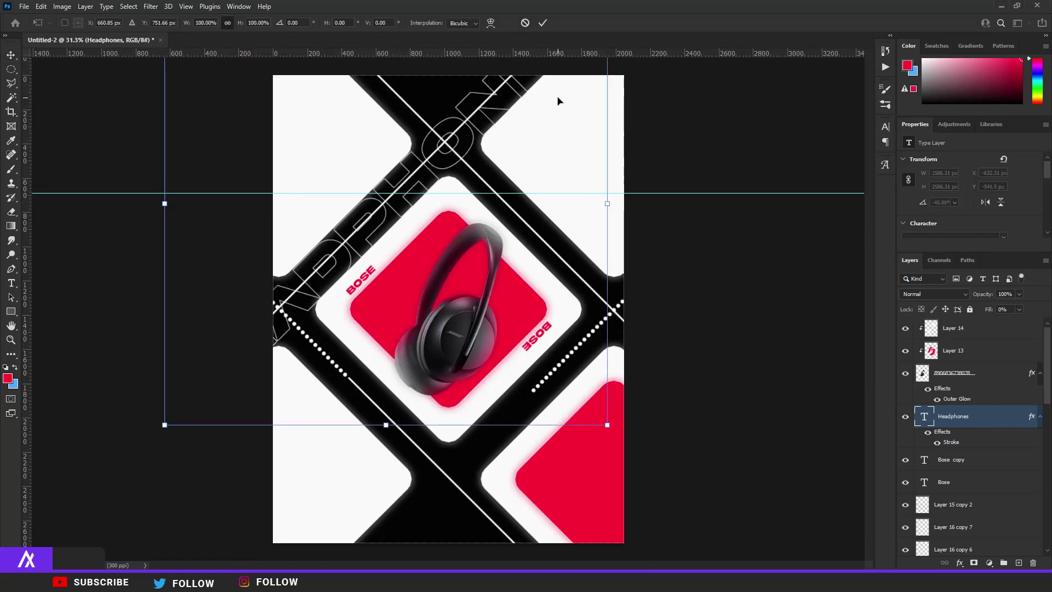
pyautogui.moveTo(607, 424); pyautogui.dragTo(609, 427)
pyautogui.press('Return')
pyautogui.scroll(4, 369, 176)
pyautogui.scroll(-5, 422, 256)
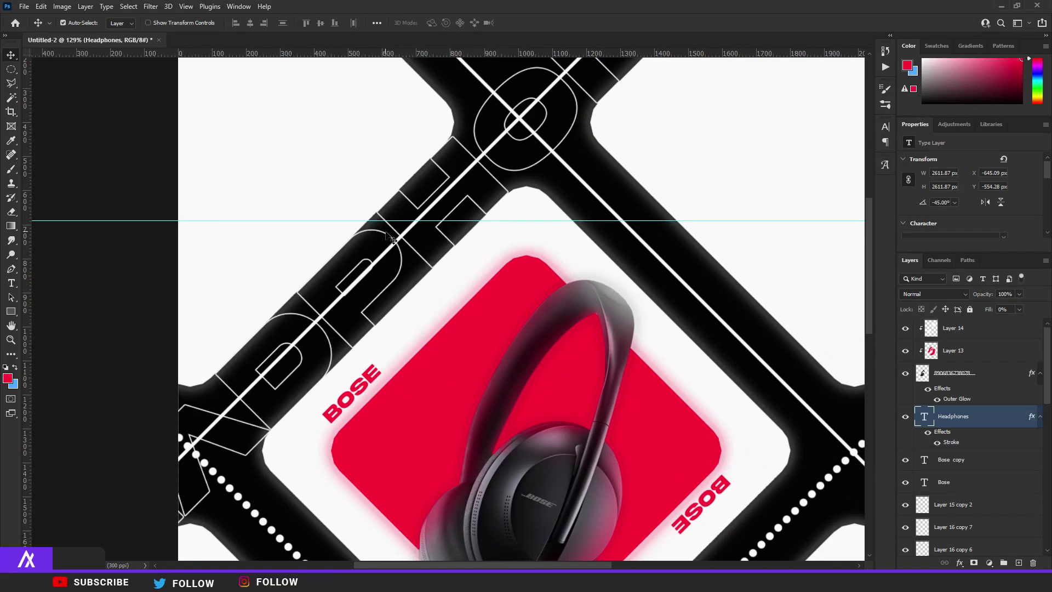
# - Duplicate the outlined HEADPHONES text and place the copy along the black gap on the central diamond's lower-right side
pyautogui.hotkey('ctrl', 'j')
pyautogui.scroll(-3, 422, 251)
pyautogui.hotkey('ctrl', 't')
pyautogui.moveTo(453, 321); pyautogui.dragTo(512, 347)
pyautogui.press('Return')
pyautogui.scroll(5, 449, 370)
pyautogui.scroll(-2, 449, 371)
pyautogui.scroll(-3, 449, 370)
pyautogui.scroll(4, 478, 373)
pyautogui.moveTo(499, 159); pyautogui.dragTo(503, 25)
pyautogui.scroll(-3, 455, 329)
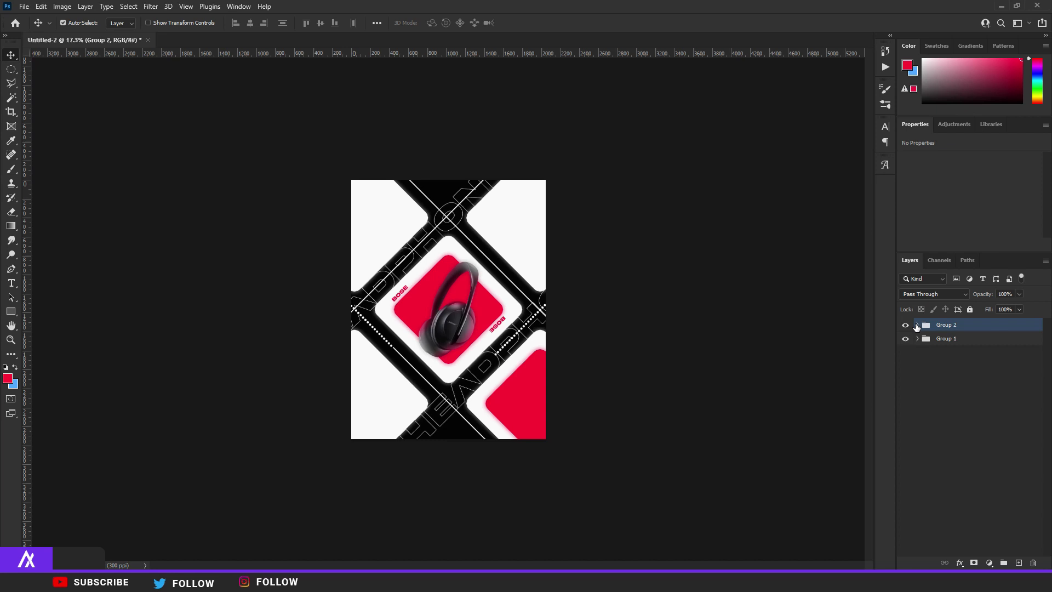
# - Add a Hue/Saturation adjustment layer with hue +29 above Layer 14 in Group 2, masking out the poster's centre
pyautogui.click(917, 325)
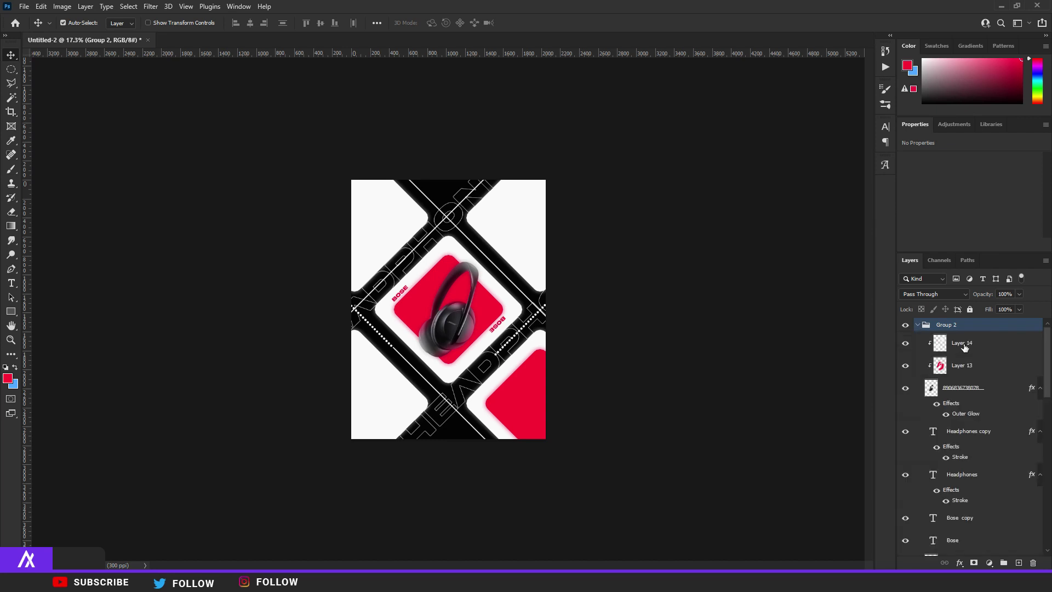
pyautogui.click(962, 344)
pyautogui.scroll(-3, 328, 346)
pyautogui.scroll(4, 351, 348)
pyautogui.scroll(1, 368, 356)
pyautogui.click(989, 563)
pyautogui.click(968, 430)
pyautogui.moveTo(980, 204); pyautogui.dragTo(1007, 201)
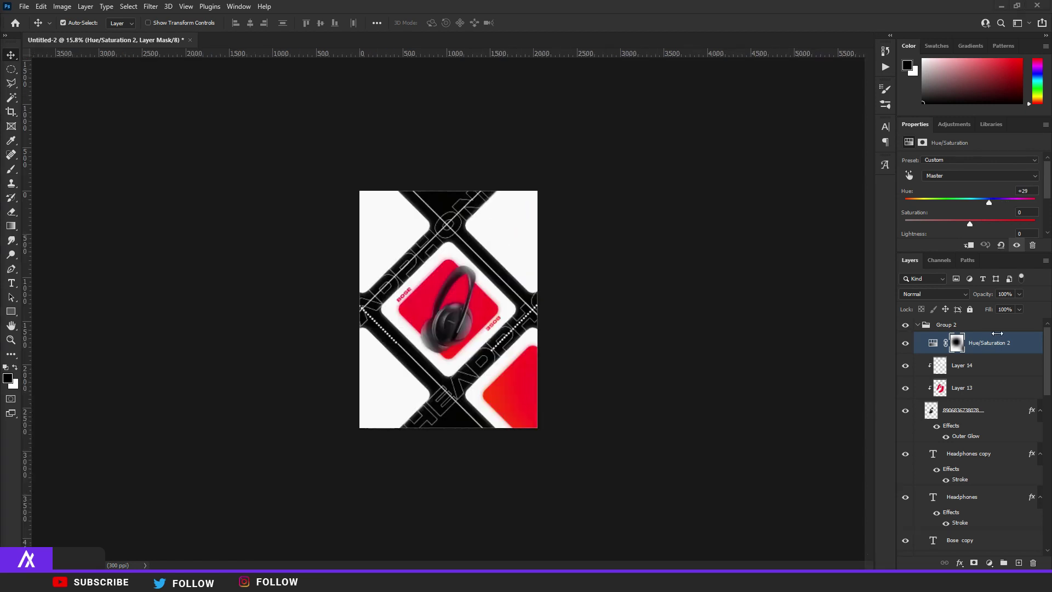
pyautogui.scroll(2, 560, 352)
pyautogui.scroll(-1, 181, 452)
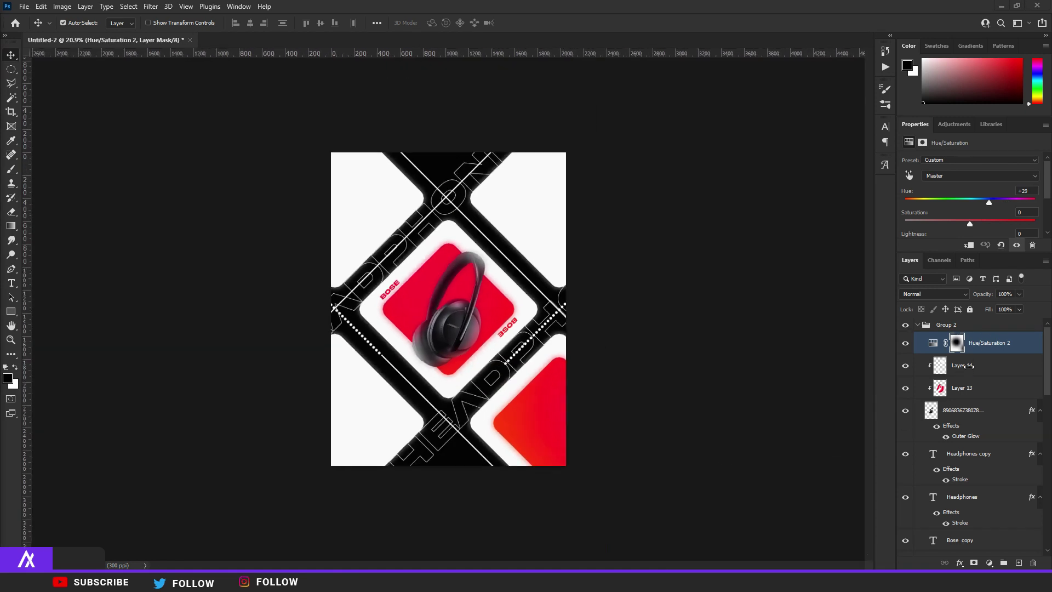
pyautogui.click(918, 325)
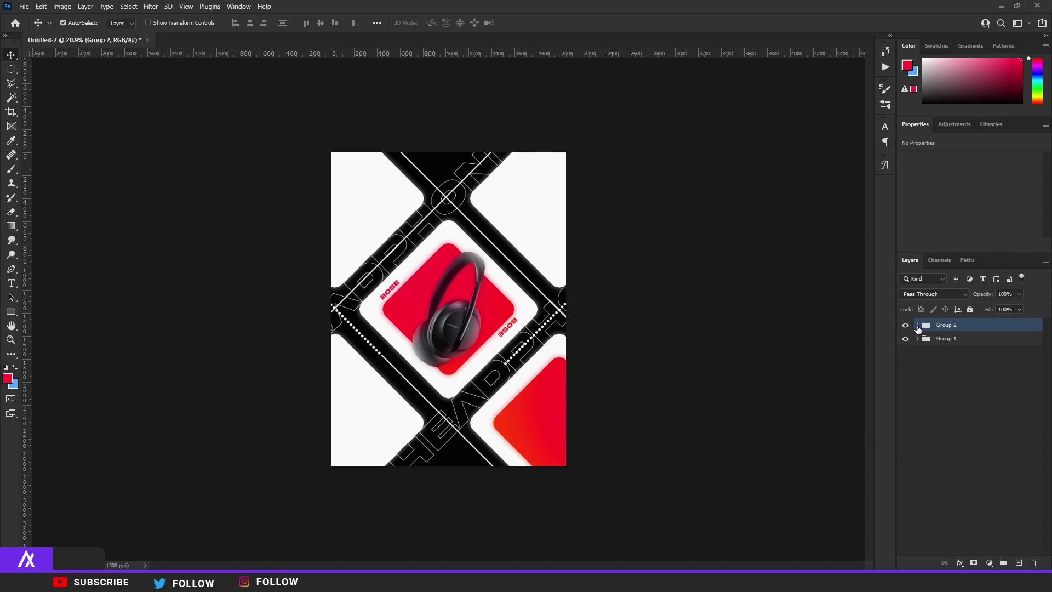
pyautogui.click(918, 325)
pyautogui.click(957, 344)
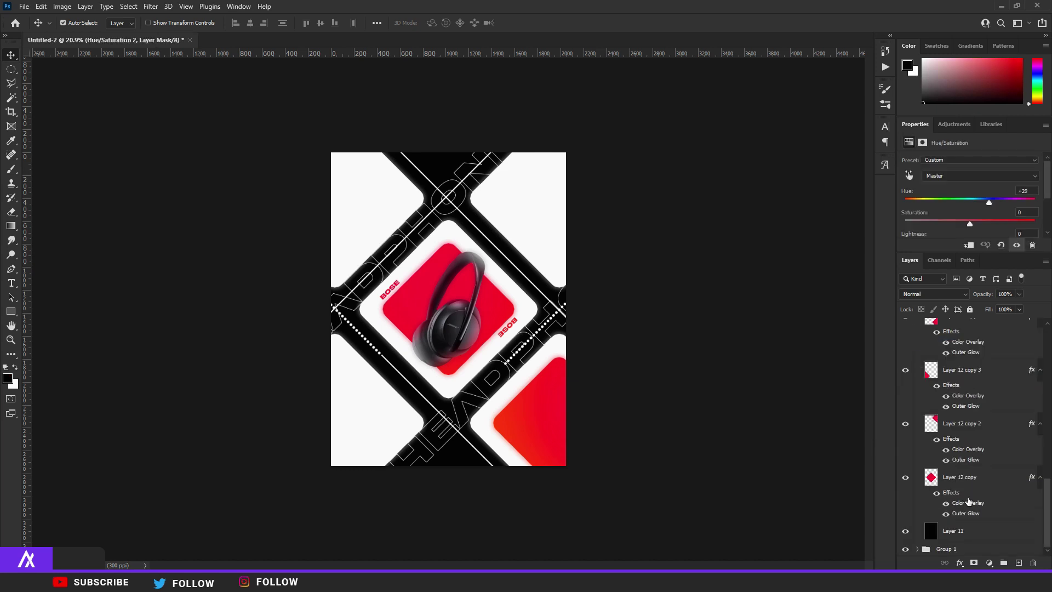
# - Collapse Group 2, duplicate it and merge the copy into a single pixel layer
pyautogui.click(919, 326)
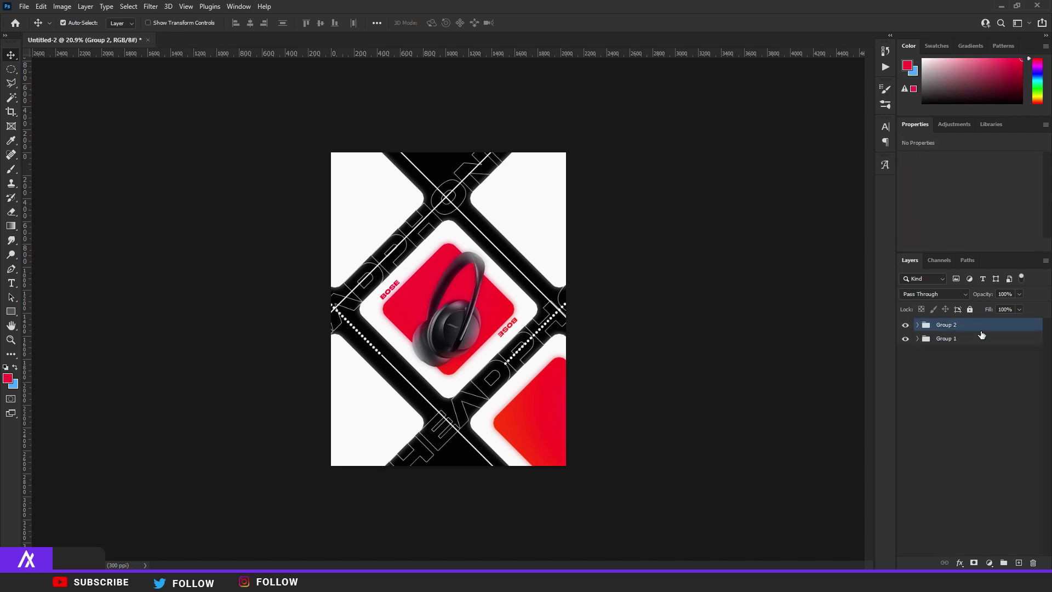
pyautogui.hotkey('ctrl', 'j')
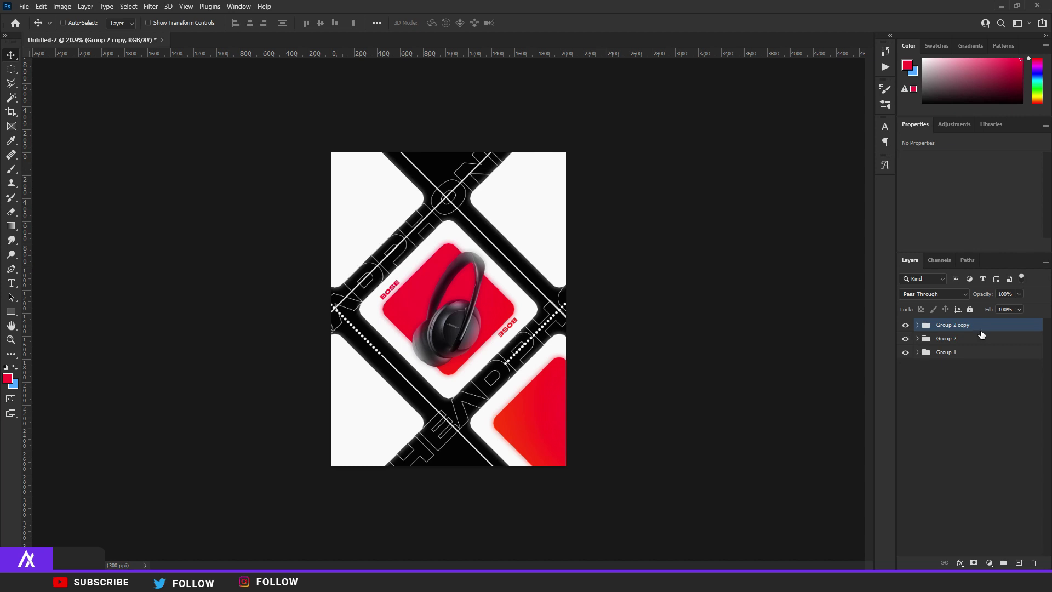
pyautogui.hotkey('ctrl', 'e')
# - Select the whole canvas and cut the merged artwork onto a new layer cropped to the canvas
pyautogui.click(10, 66)
pyautogui.hotkey('ctrl', 'a')
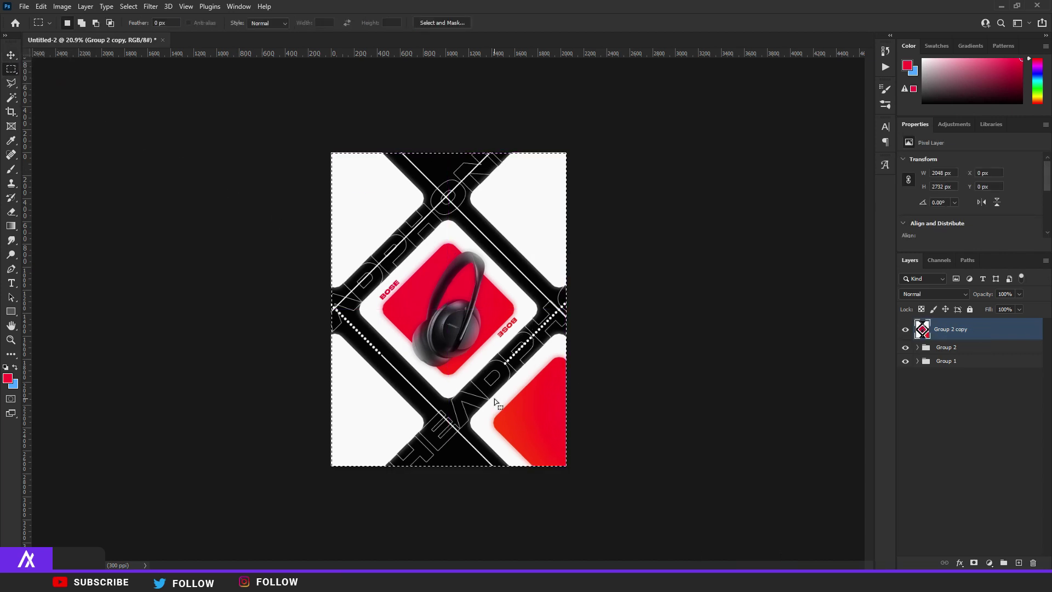
pyautogui.rightClick(495, 402)
pyautogui.click(526, 274)
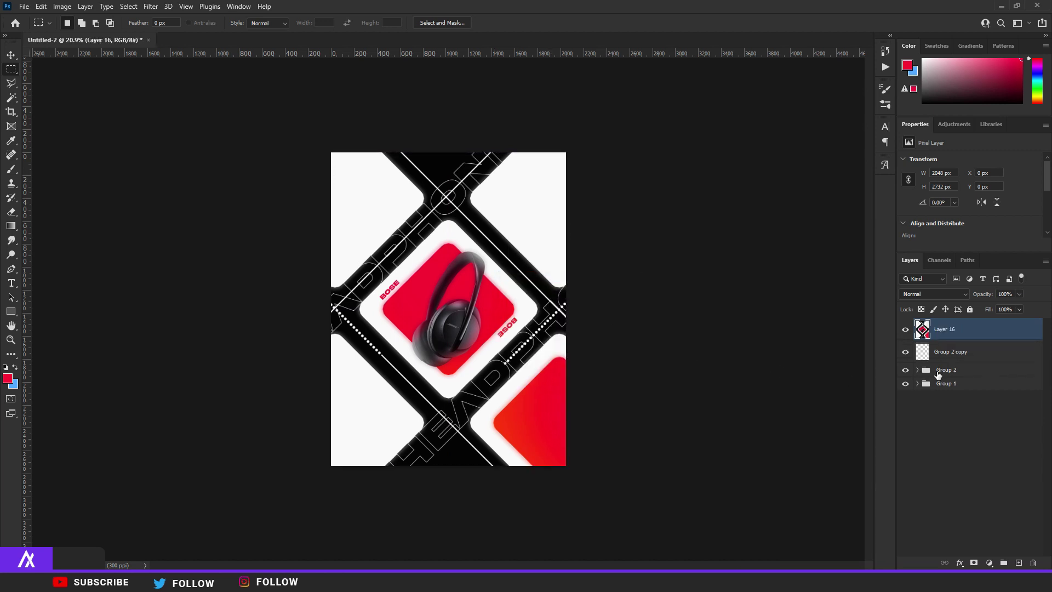
# - Delete the leftover empty Group 2 copy layer and reselect Layer 16
pyautogui.click(959, 353)
pyautogui.press('Delete')
pyautogui.click(962, 332)
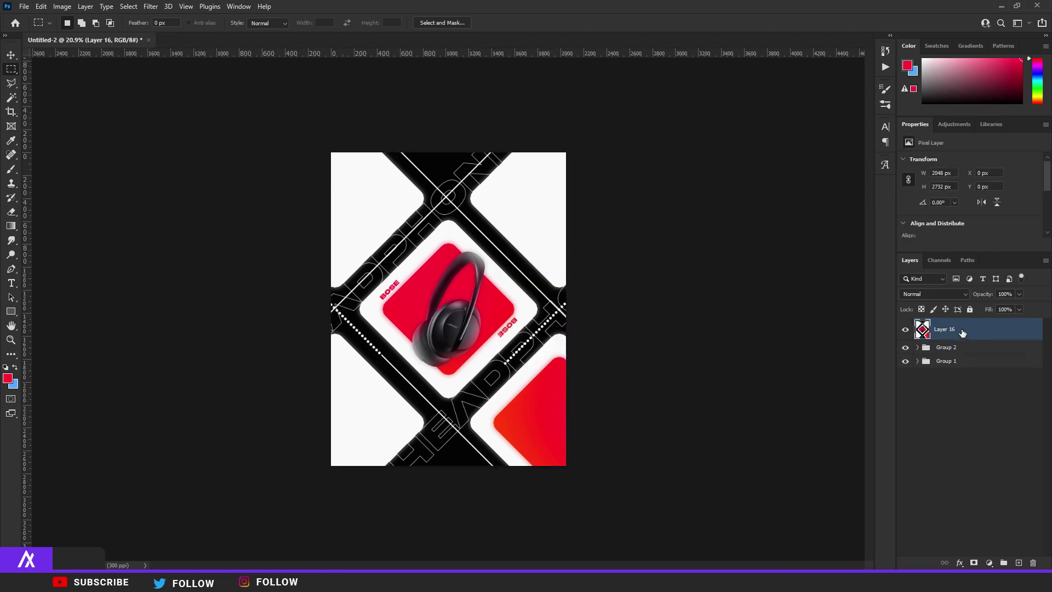
# - Duplicate Layer 16 and apply a Gaussian Blur with a 6.4 pixel radius to the copy
pyautogui.hotkey('ctrl', 'j')
pyautogui.click(152, 7)
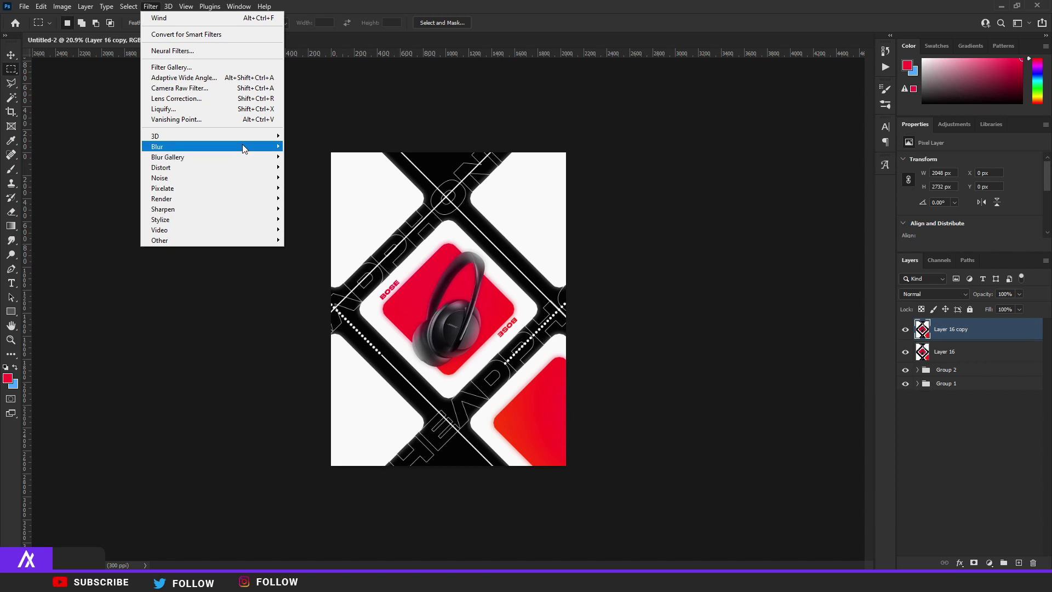
pyautogui.moveTo(246, 147)
pyautogui.click(329, 193)
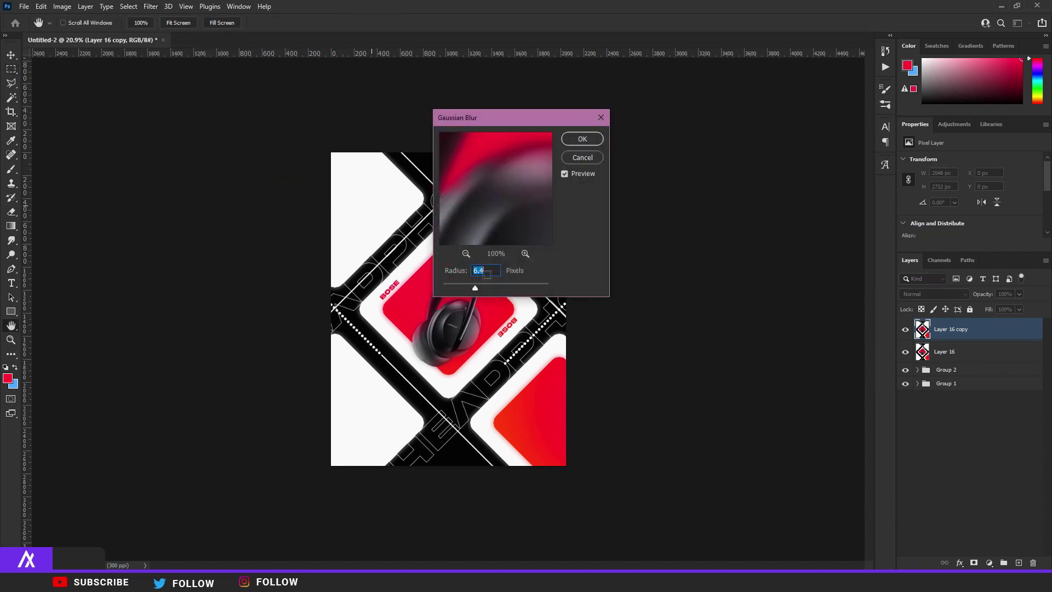
pyautogui.click(580, 140)
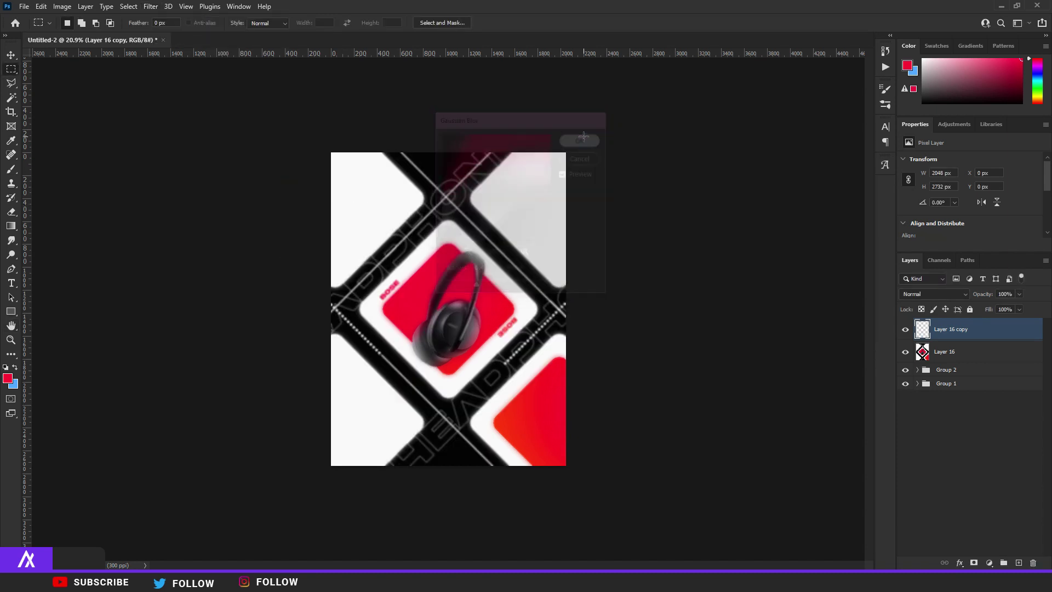
# - Erase the blurred copy over the headphones and central diamond, and merge it with Layer 16
pyautogui.click(11, 212)
pyautogui.moveTo(449, 307); pyautogui.dragTo(481, 297)
pyautogui.click(450, 312)
pyautogui.moveTo(398, 237); pyautogui.dragTo(395, 263)
pyautogui.moveTo(483, 307); pyautogui.dragTo(443, 304)
pyautogui.scroll(5, 461, 314)
pyautogui.moveTo(569, 340)
pyautogui.mouseDown()
pyautogui.moveTo(520, 382)
pyautogui.moveTo(636, 301)
pyautogui.moveTo(611, 311)
pyautogui.moveTo(574, 289)
pyautogui.moveTo(441, 146)
pyautogui.moveTo(421, 152)
pyautogui.moveTo(340, 230)
pyautogui.mouseUp()
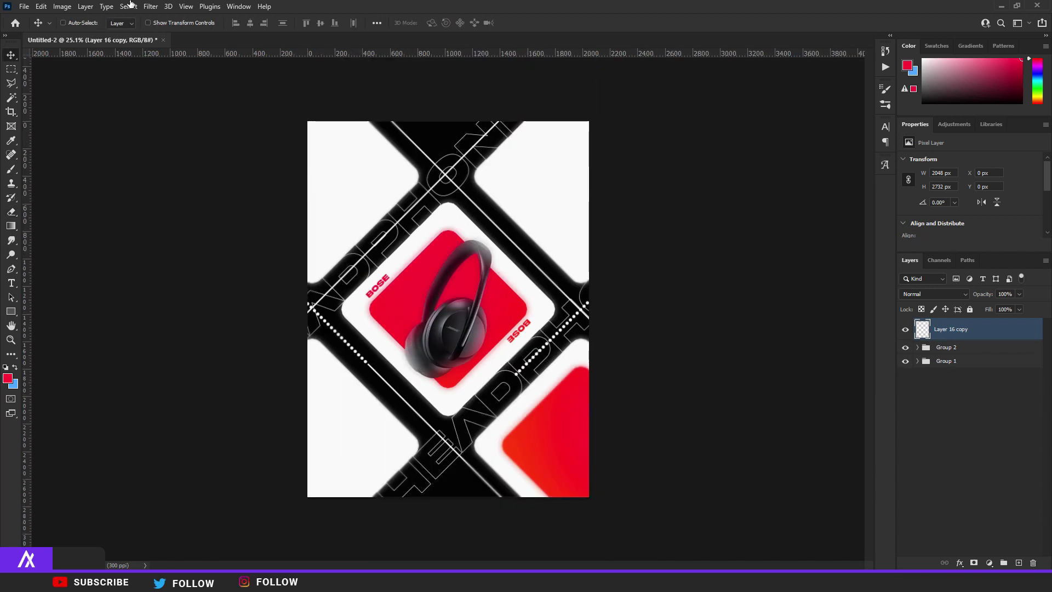
# - Add 6.78% uniform noise to a duplicate of the merged artwork and merge it with the layer below
pyautogui.hotkey('ctrl', 'j')
pyautogui.click(149, 8)
pyautogui.moveTo(230, 167)
pyautogui.click(310, 175)
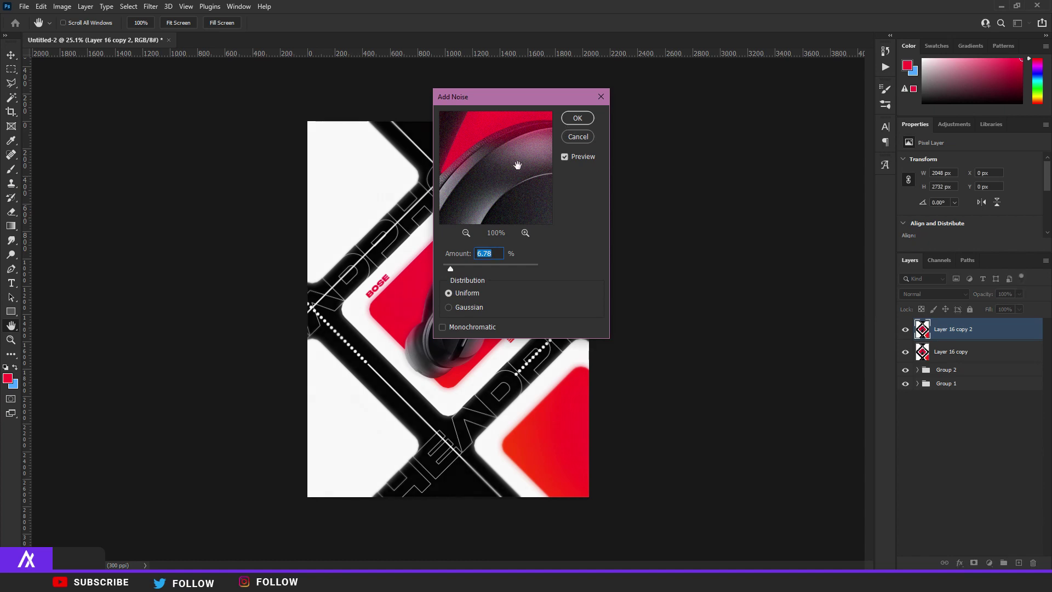
pyautogui.click(578, 119)
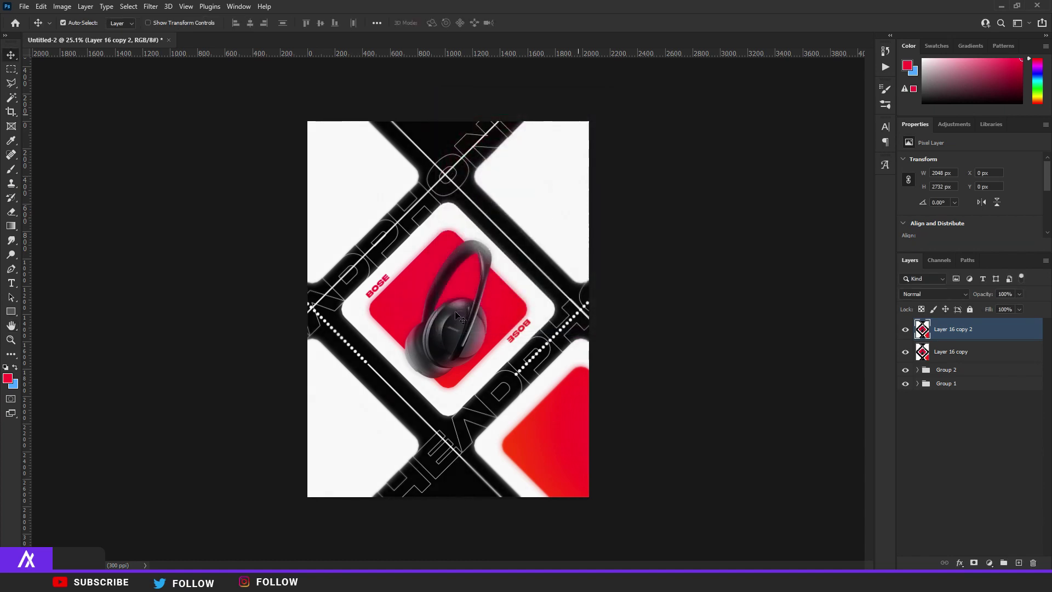
pyautogui.scroll(6, 462, 286)
pyautogui.scroll(-6, 462, 286)
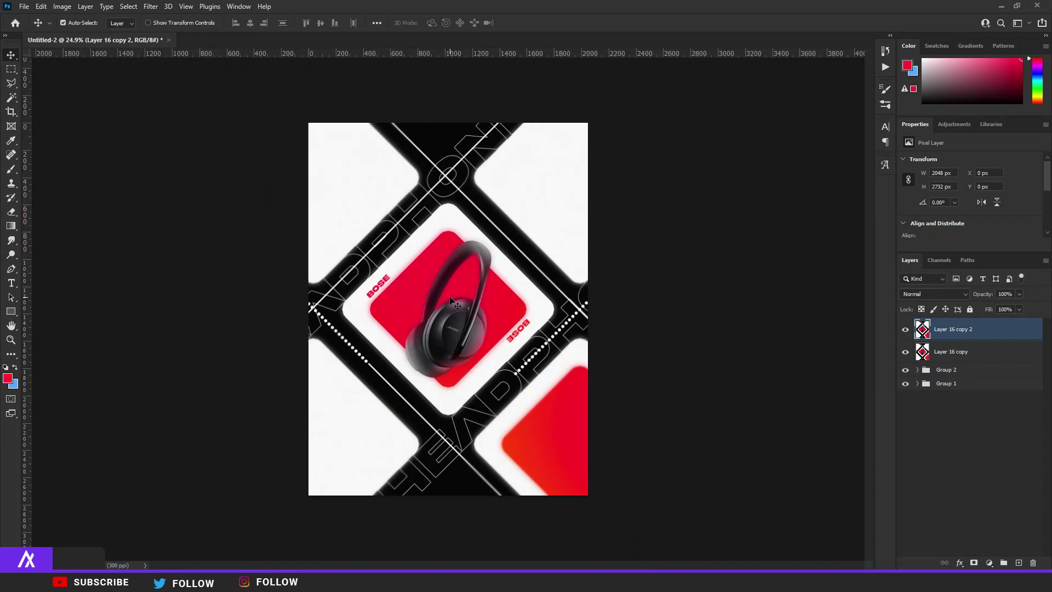
pyautogui.hotkey('ctrl', 'e')
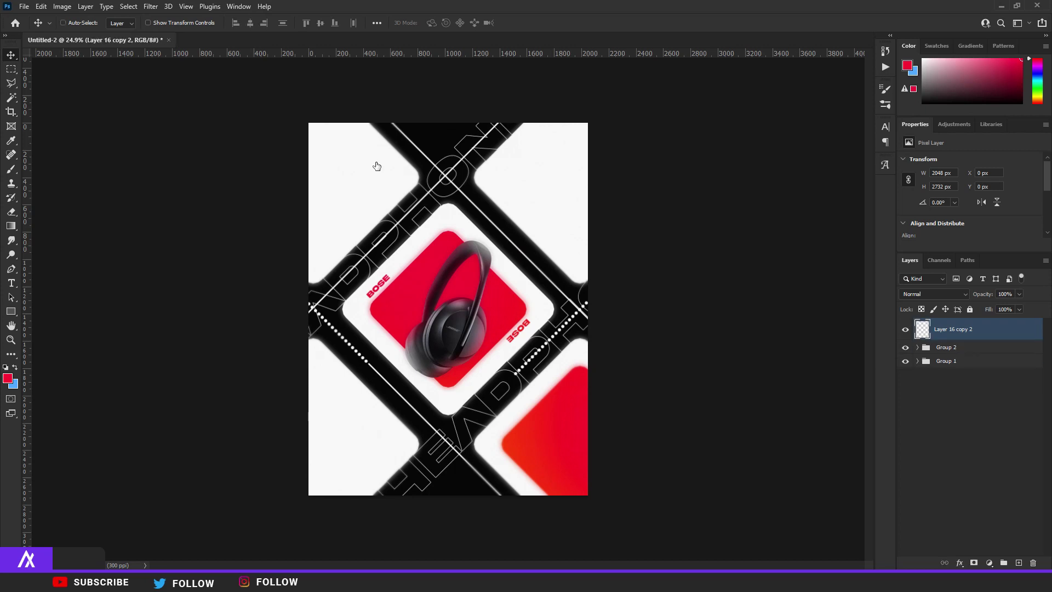
# - Duplicate the artwork layer and set Camera Raw exposure to +0.30, contrast +18, highlights +11 and blacks -15
pyautogui.hotkey('ctrl', 'j')
pyautogui.hotkey('ctrl', 'shift', 'a')
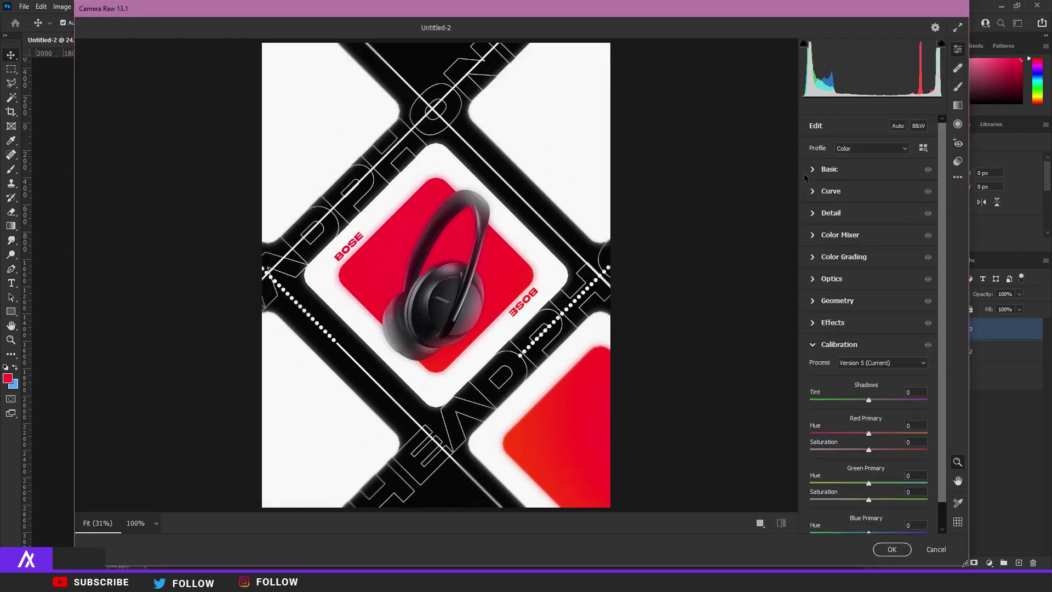
pyautogui.click(877, 273)
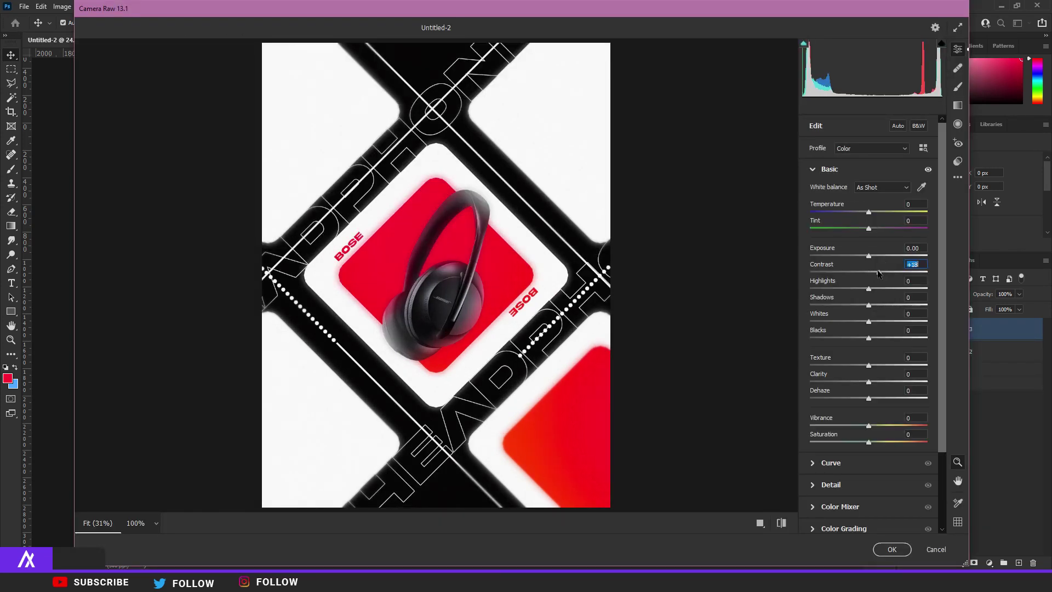
pyautogui.click(859, 337)
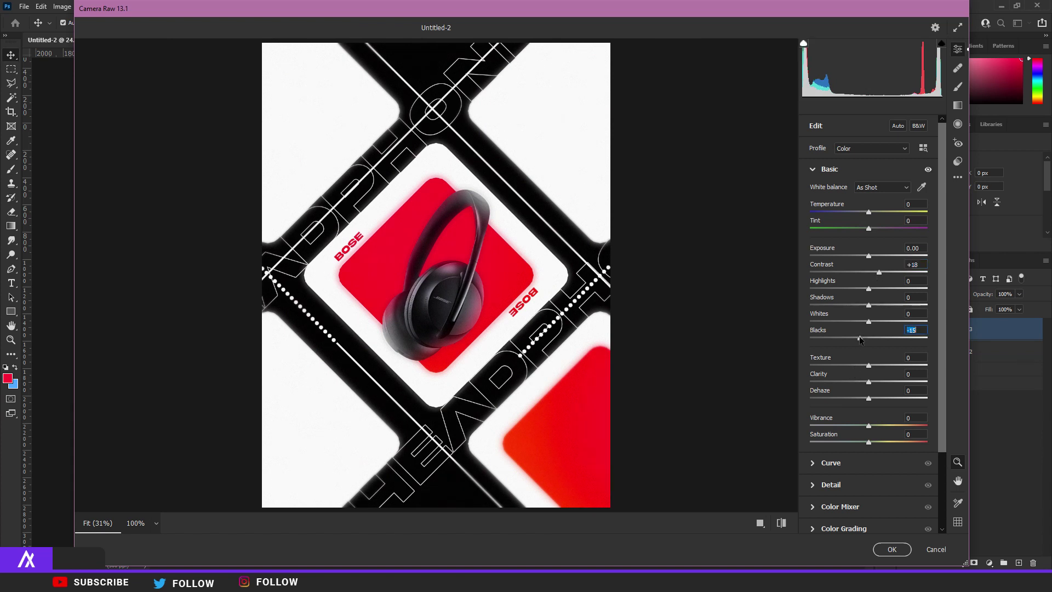
pyautogui.moveTo(868, 256); pyautogui.dragTo(872, 256)
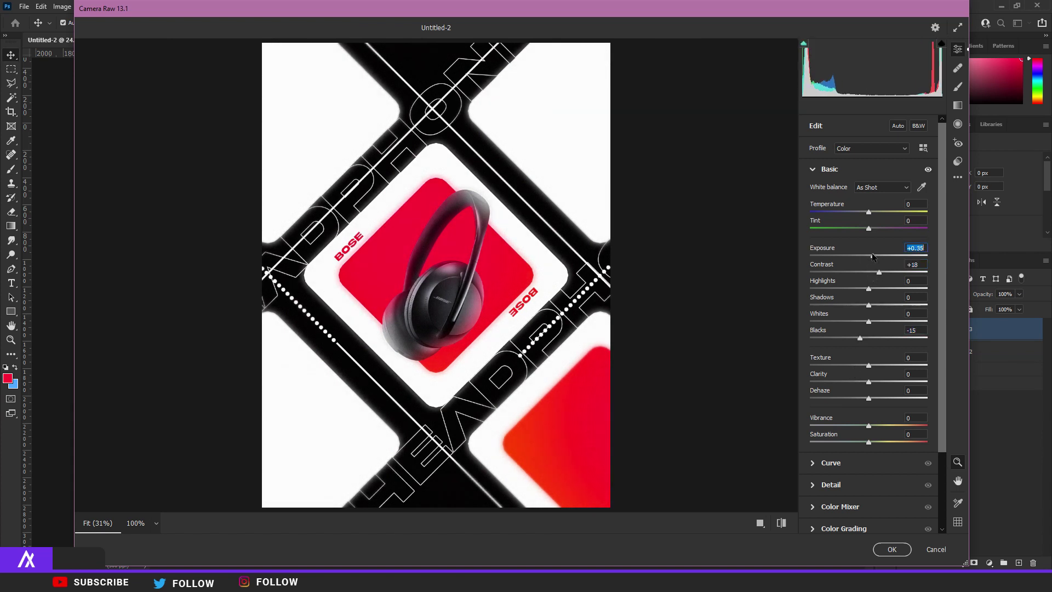
pyautogui.click(873, 289)
pyautogui.click(874, 289)
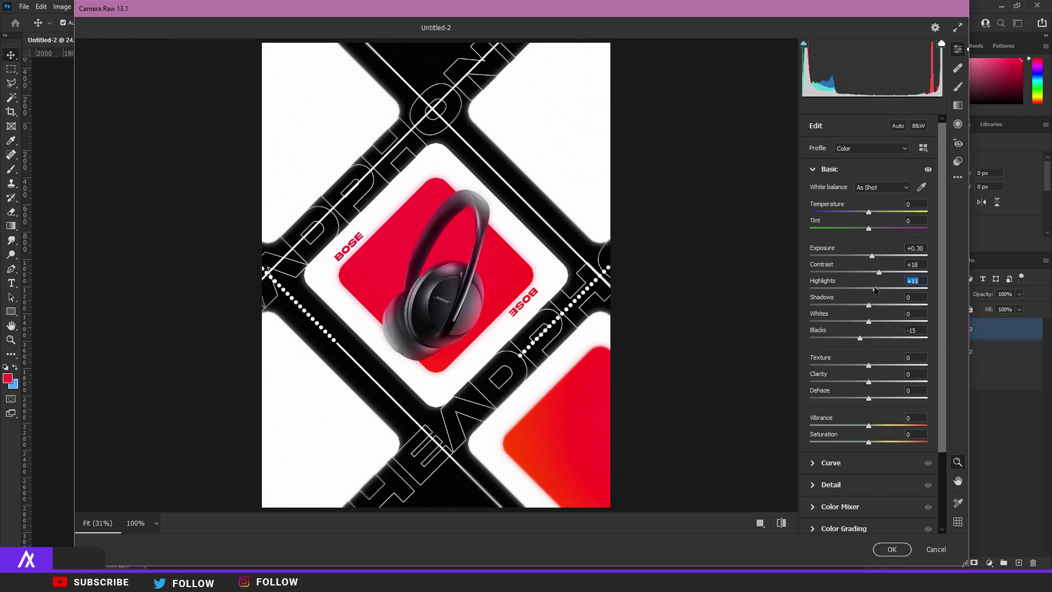
# - Shift the reds hue toward orange in the Color Mixer, apply the Camera Raw filter and set the layer's opacity to 48%
pyautogui.scroll(-3, 850, 316)
pyautogui.click(813, 413)
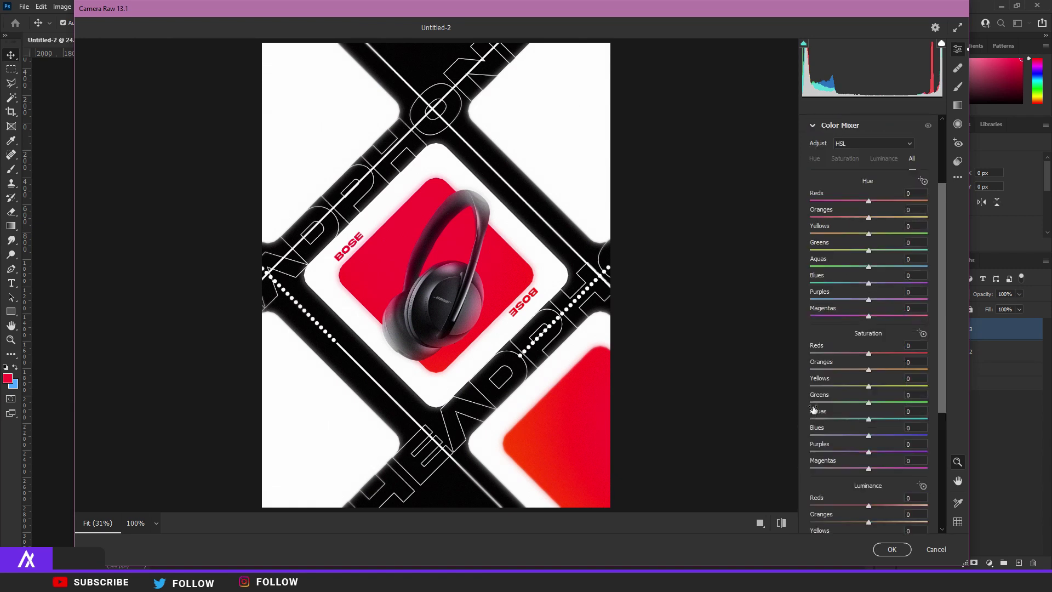
pyautogui.moveTo(868, 203)
pyautogui.mouseDown()
pyautogui.moveTo(851, 202)
pyautogui.moveTo(901, 202)
pyautogui.moveTo(884, 205)
pyautogui.mouseUp()
pyautogui.press('p')
pyautogui.press('p')
pyautogui.press('p')
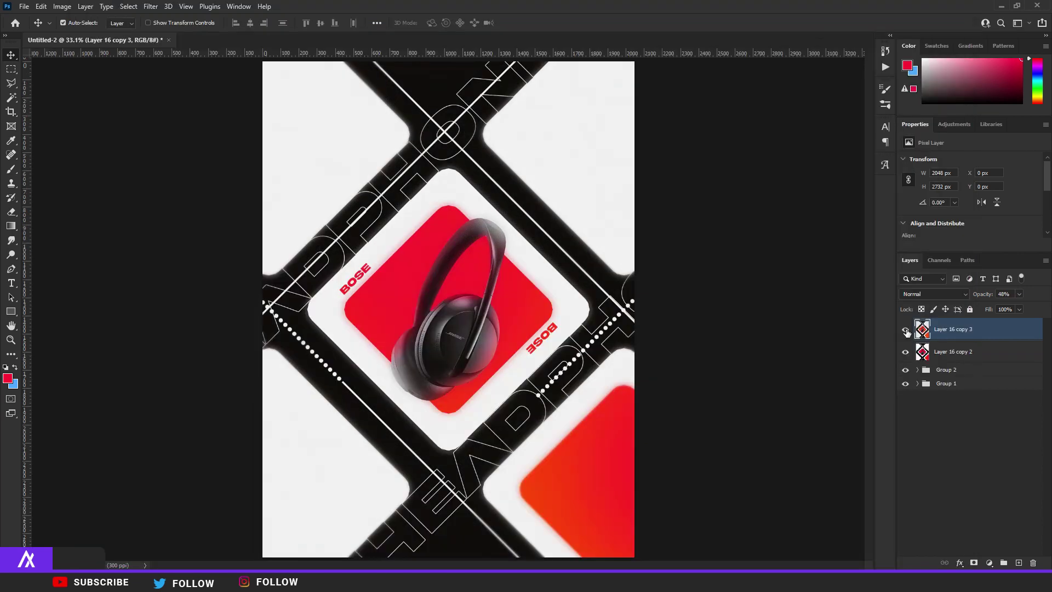
# - Merge the colour-graded copy with Layer 16 copy 2 and check the finished poster up close
pyautogui.scroll(-2, 677, 338)
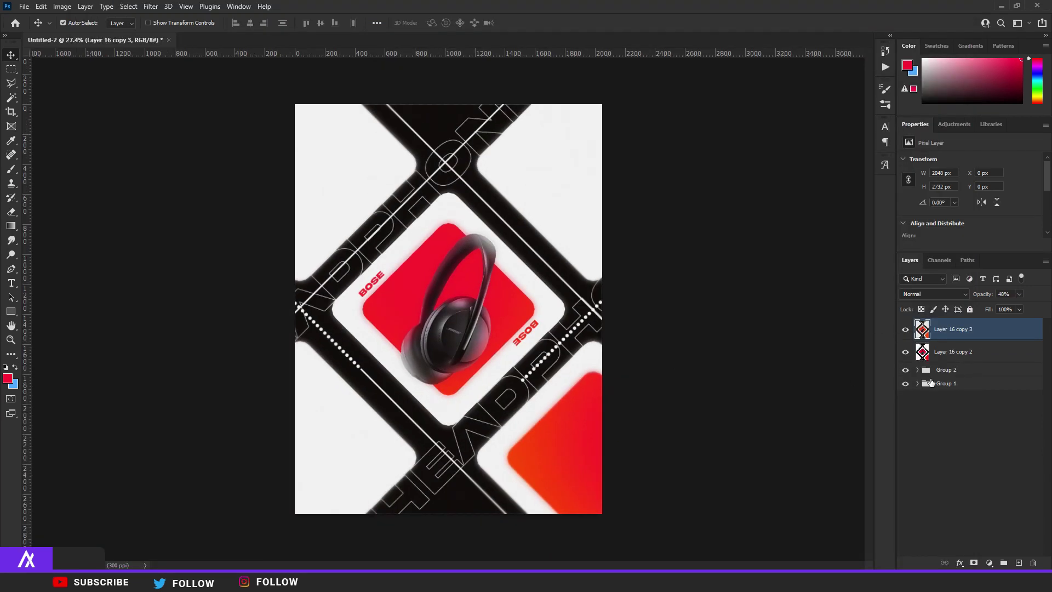
pyautogui.hotkey('ctrl', 'e')
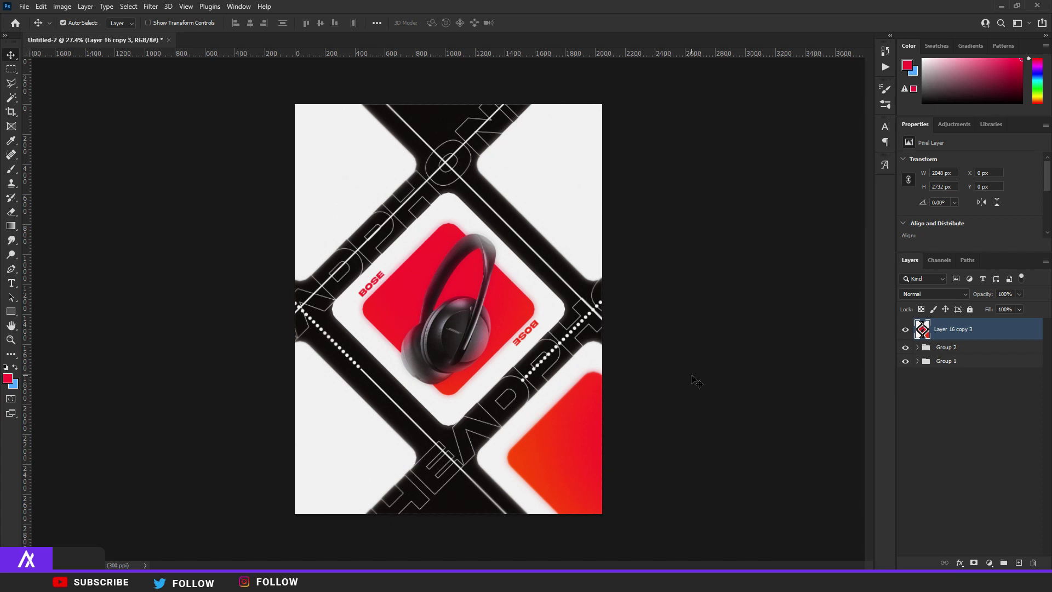
pyautogui.scroll(5, 570, 364)
pyautogui.scroll(-5, 571, 364)
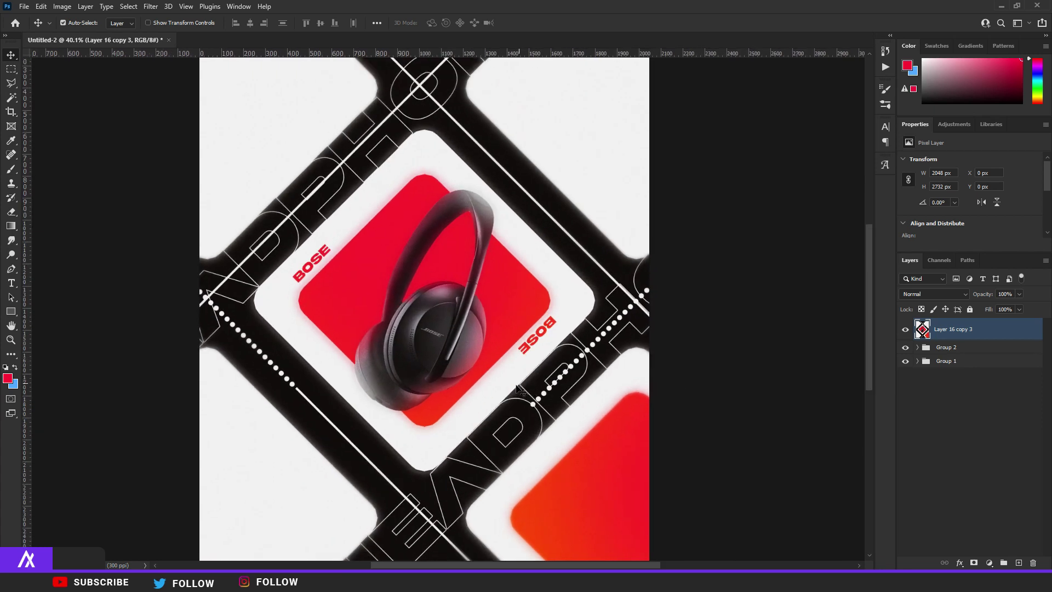